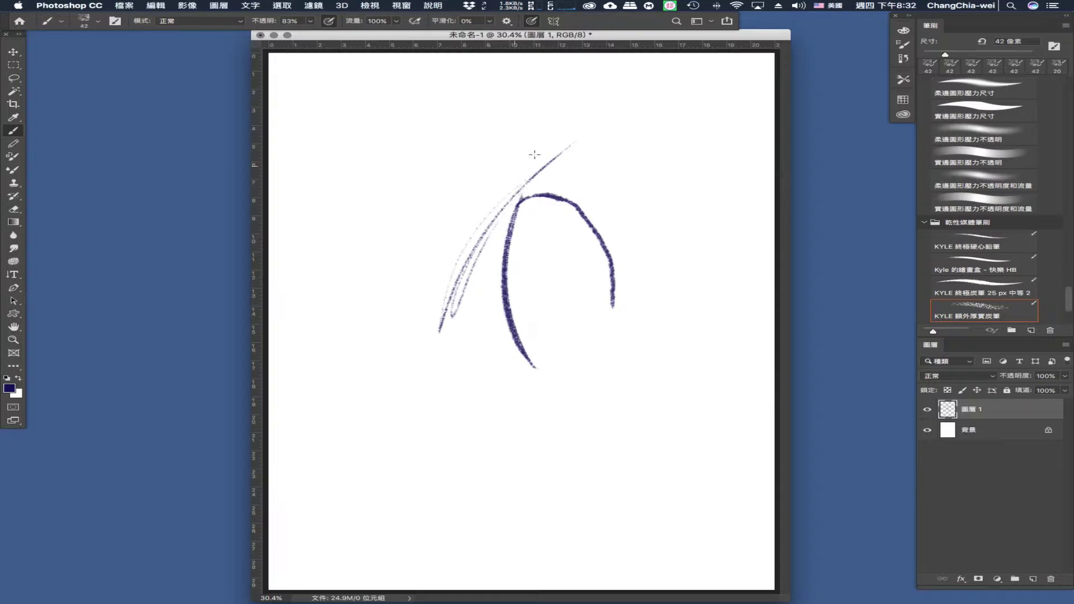
- Brush in the seated figure's shoulder line and reinforce the slanting contour that descends from it on the left side
mouse_move(507, 160)
mouse_down()
mouse_move(621, 151)
mouse_move(663, 162)
mouse_up()
drag(570, 147, 496, 232)
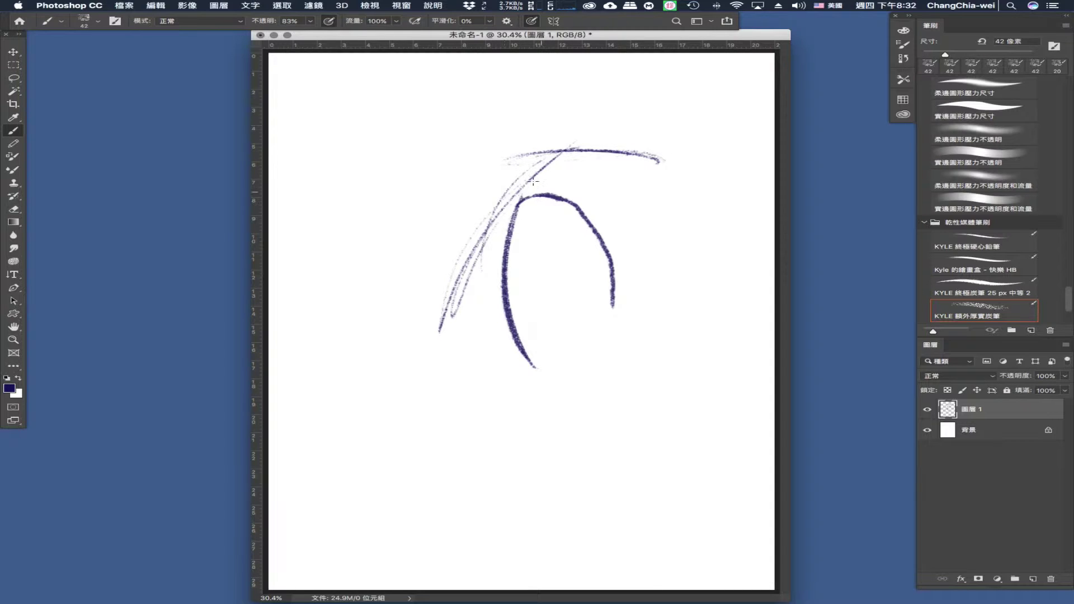
key(v)
drag(574, 152, 551, 155)
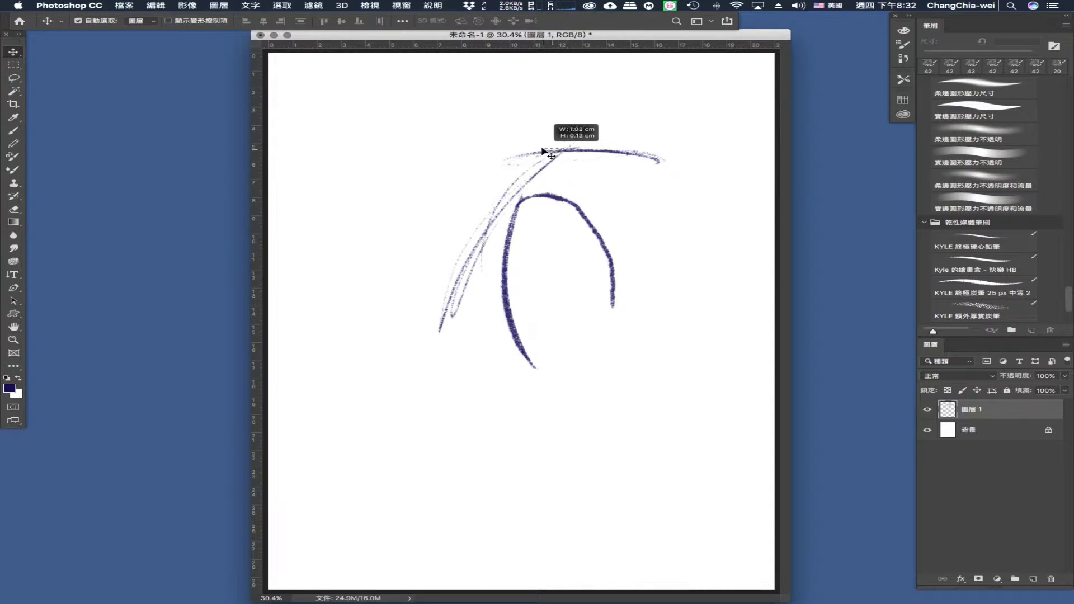
click(21, 133)
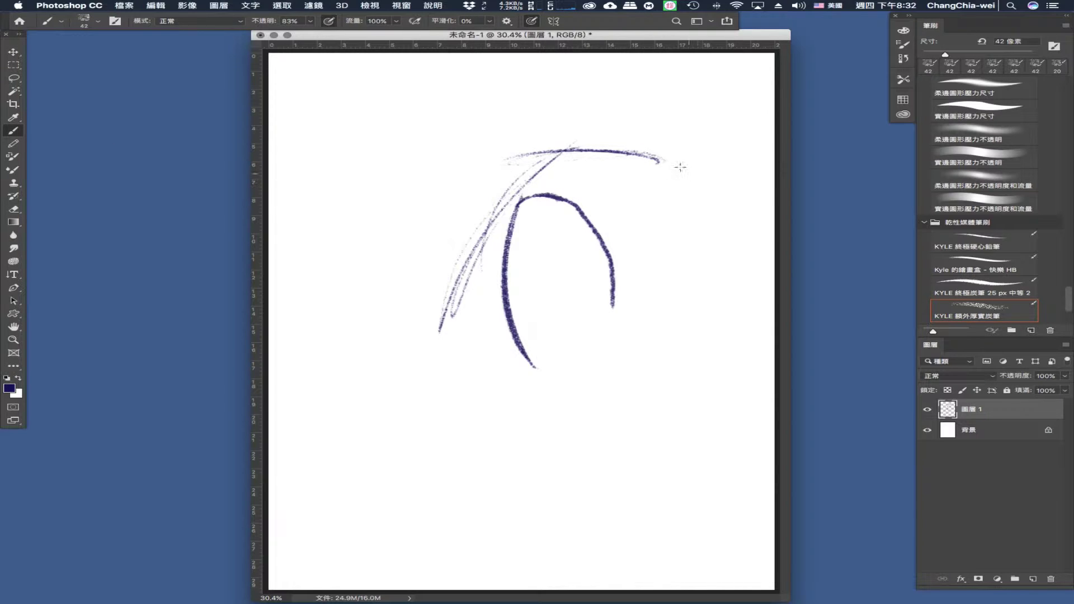
- Sketch the long outer curve from the shoulder down the right side of the figure to the hand area
drag(681, 166, 716, 199)
mouse_move(650, 161)
mouse_down()
mouse_move(748, 278)
mouse_move(752, 302)
mouse_up()
mouse_move(692, 194)
mouse_down()
mouse_move(752, 338)
mouse_move(759, 297)
mouse_move(753, 357)
mouse_move(713, 380)
mouse_up()
drag(721, 365, 640, 430)
- Sketch the upper and lower contours of the lowered thigh and round off the hip at its right end
drag(640, 328, 527, 410)
mouse_move(342, 411)
mouse_down()
mouse_move(548, 301)
mouse_move(460, 335)
mouse_up()
drag(394, 419, 515, 395)
drag(420, 419, 631, 370)
drag(520, 407, 666, 330)
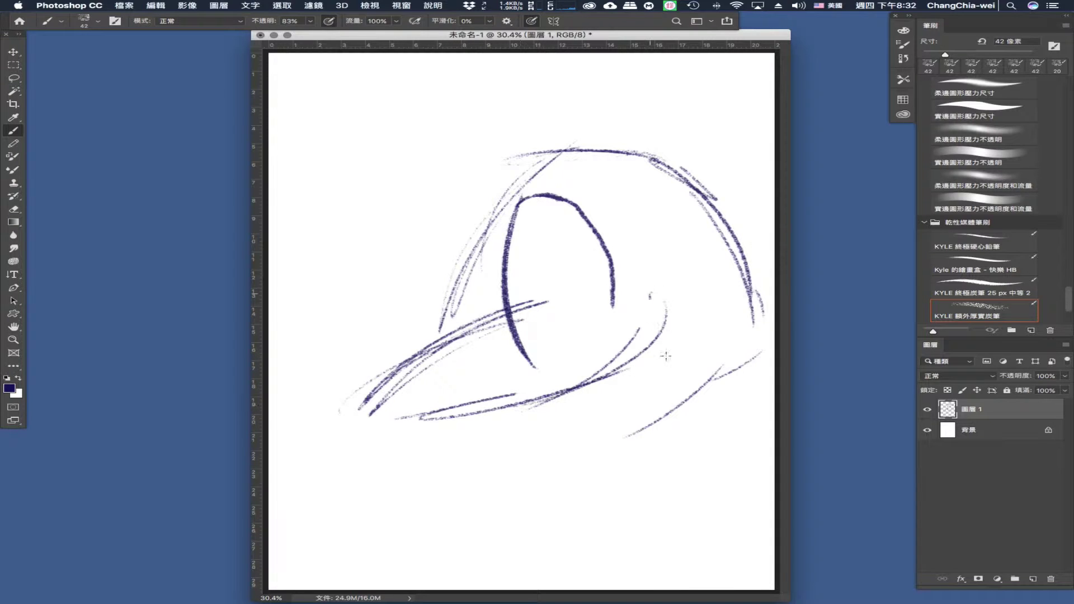
drag(650, 292, 643, 380)
drag(525, 405, 665, 339)
- Sketch the bent knee, the folded lower leg running diagonally down to the right, and its foot
drag(364, 379, 487, 495)
drag(360, 417, 557, 525)
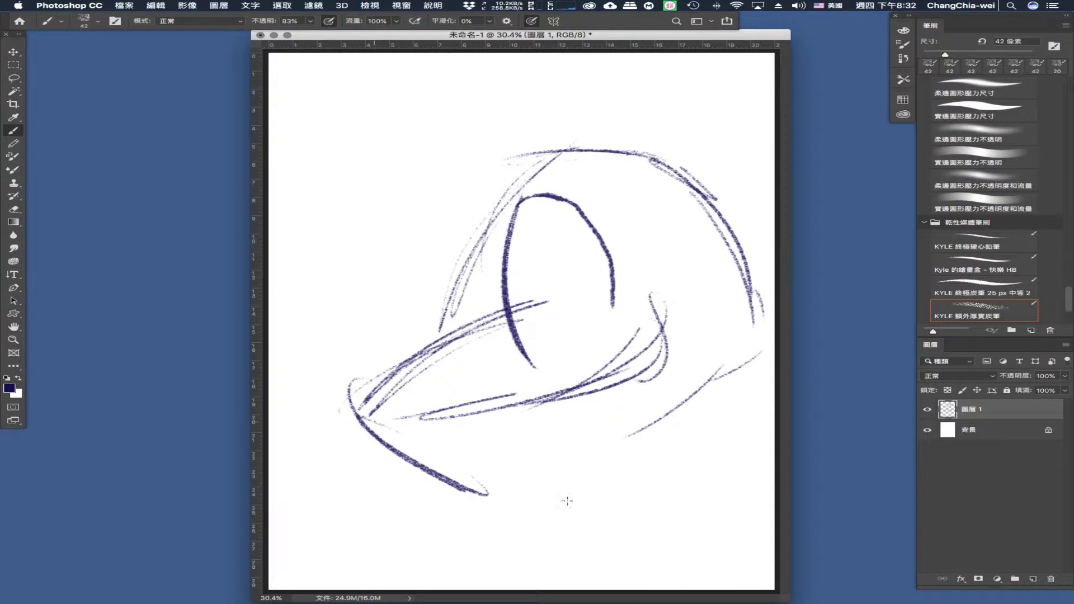
mouse_move(414, 396)
mouse_down()
mouse_move(598, 495)
mouse_move(614, 482)
mouse_move(581, 500)
mouse_move(592, 494)
mouse_move(576, 489)
mouse_move(603, 490)
mouse_up()
mouse_move(548, 489)
mouse_down()
mouse_move(604, 506)
mouse_move(581, 553)
mouse_up()
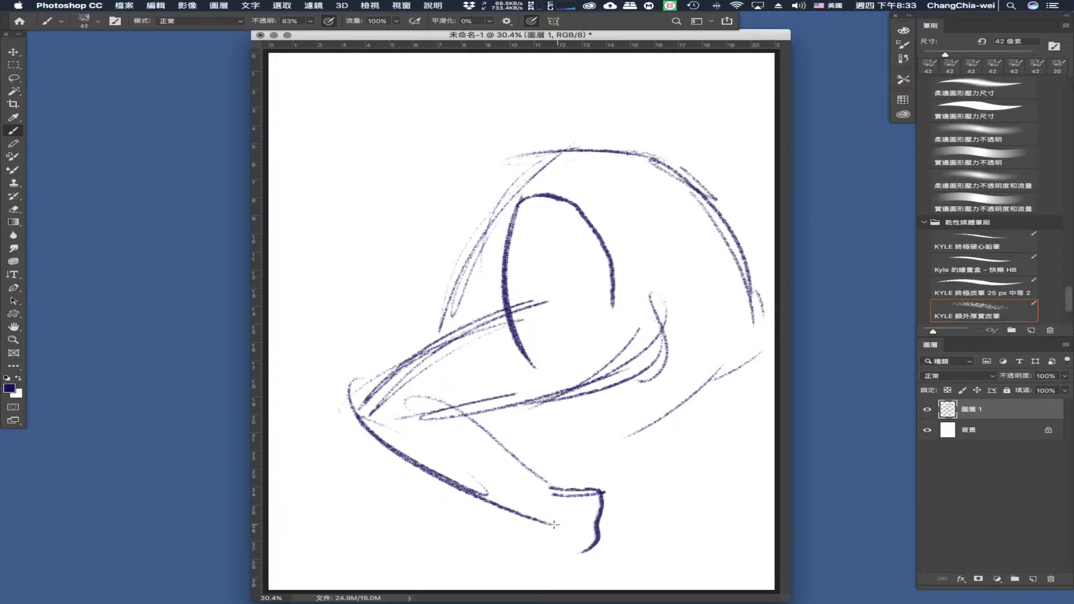
mouse_move(523, 507)
mouse_down()
mouse_move(555, 551)
mouse_move(586, 552)
mouse_up()
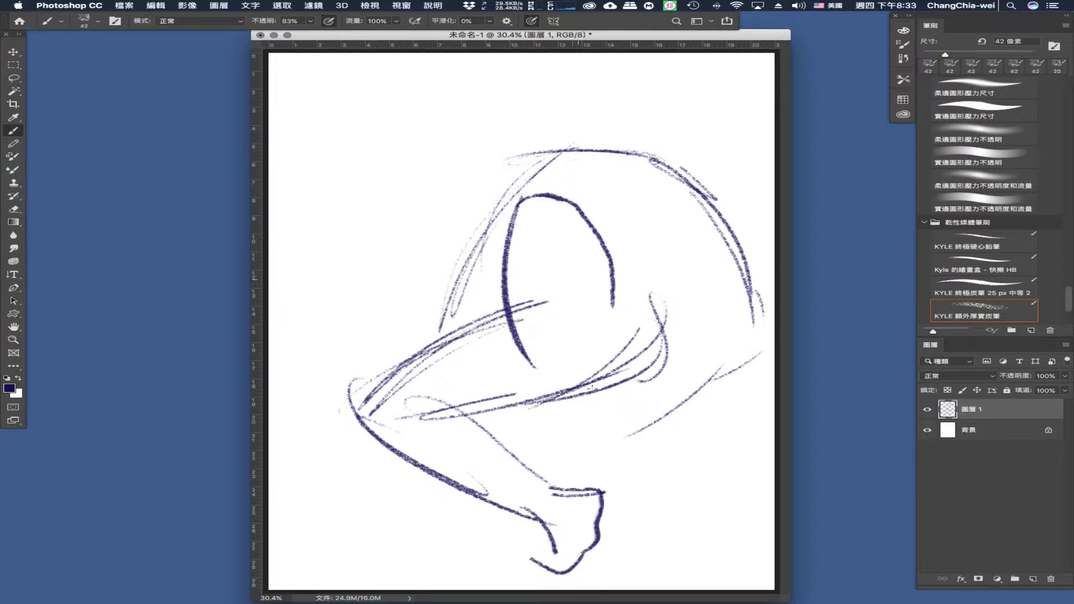
- Sketch the upright leg's shin, calf and ankle, and add the buttock curve behind it
drag(572, 250, 593, 395)
drag(578, 278, 566, 401)
drag(507, 334, 508, 428)
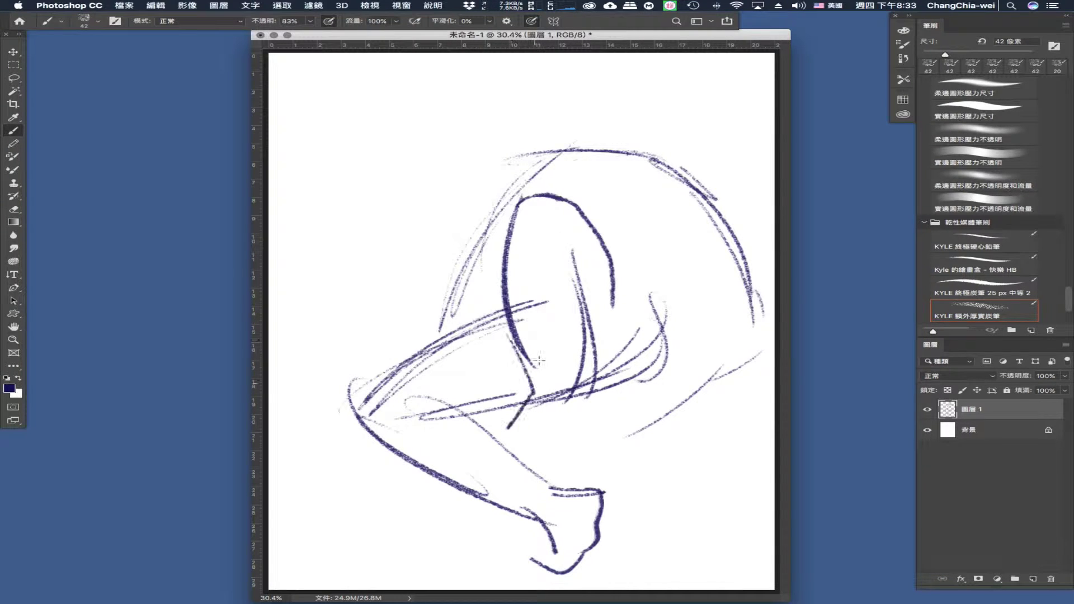
drag(536, 364, 511, 415)
drag(527, 344, 529, 407)
mouse_move(570, 368)
mouse_down()
mouse_move(589, 390)
mouse_move(536, 442)
mouse_up()
drag(562, 409, 540, 434)
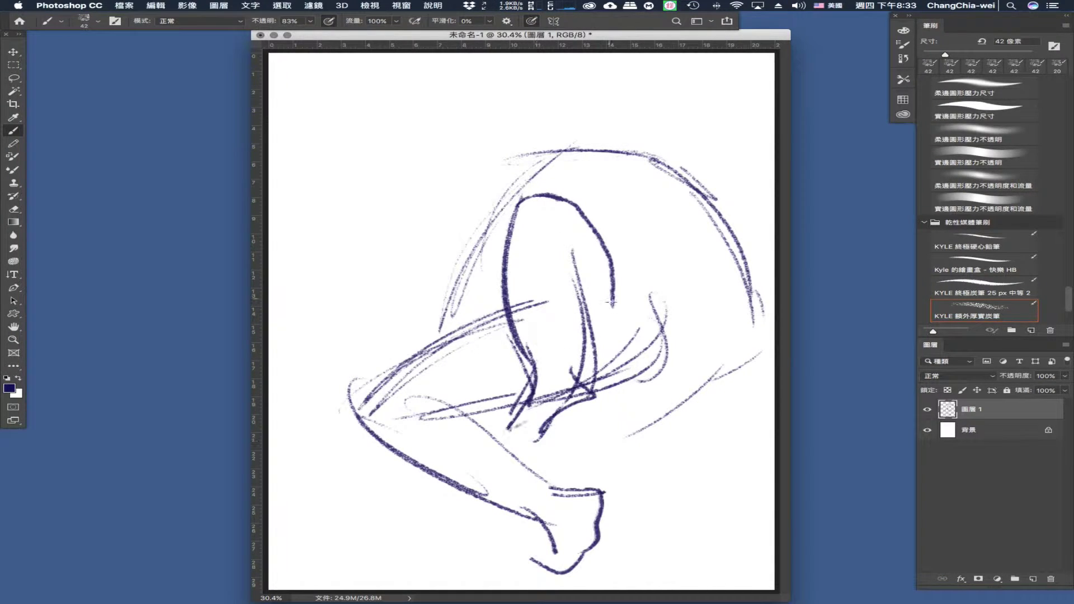
mouse_move(612, 291)
mouse_down()
mouse_move(649, 320)
mouse_move(663, 378)
mouse_up()
drag(667, 329, 580, 402)
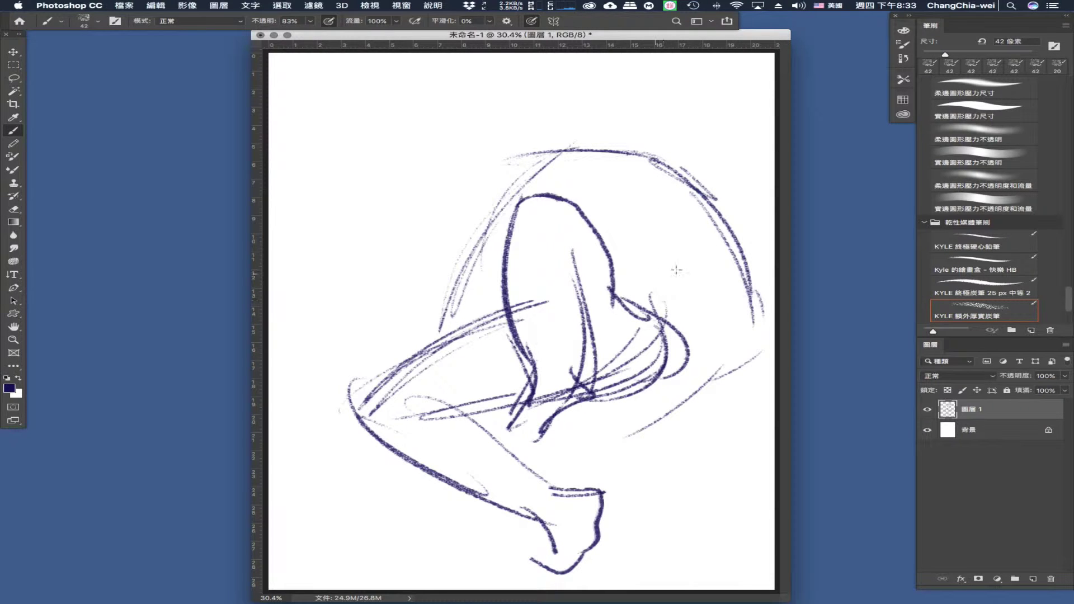
- Sketch the right-hand arm with its shoulder and upper-arm muscles, the elbow, forearm and resting hand
drag(666, 195, 722, 257)
drag(727, 204, 713, 266)
mouse_move(652, 226)
mouse_down()
mouse_move(725, 277)
mouse_move(736, 317)
mouse_up()
drag(691, 276, 728, 318)
mouse_move(736, 264)
mouse_down()
mouse_move(753, 323)
mouse_move(704, 361)
mouse_up()
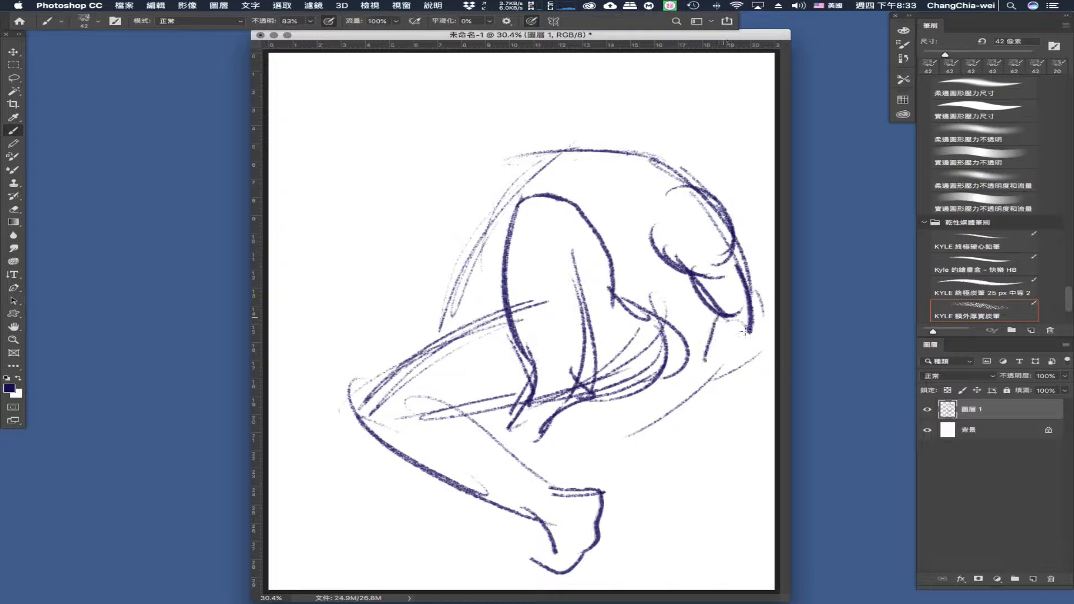
drag(753, 325, 690, 401)
mouse_move(715, 327)
mouse_down()
mouse_move(660, 408)
mouse_move(614, 411)
mouse_move(674, 387)
mouse_move(629, 425)
mouse_move(691, 414)
mouse_up()
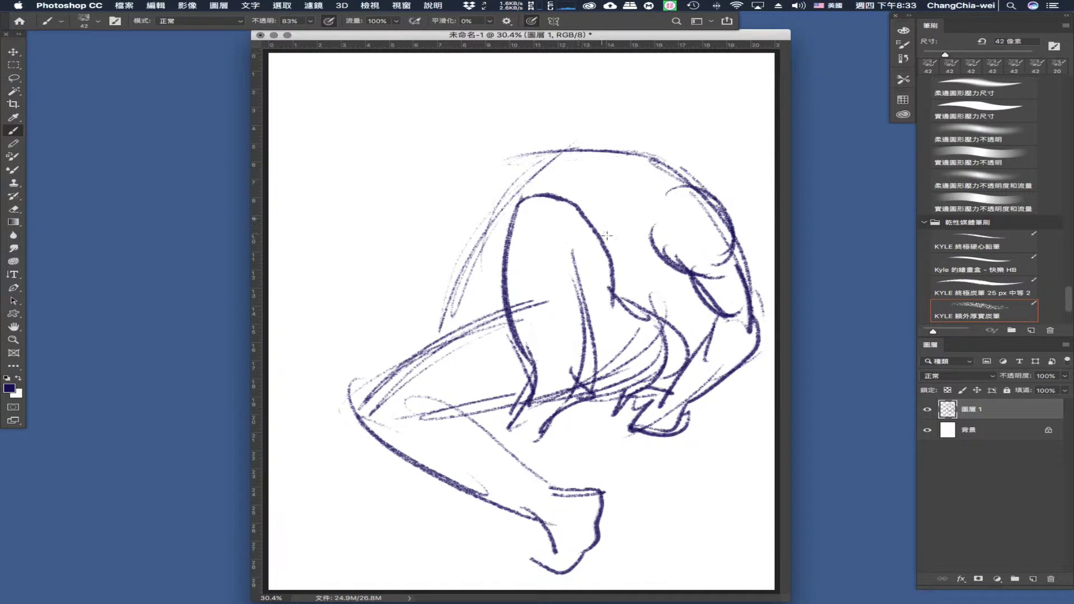
- Add the torso lines behind the raised knee and define the left-hand shoulder and upper arm
drag(620, 173, 589, 221)
drag(545, 176, 553, 205)
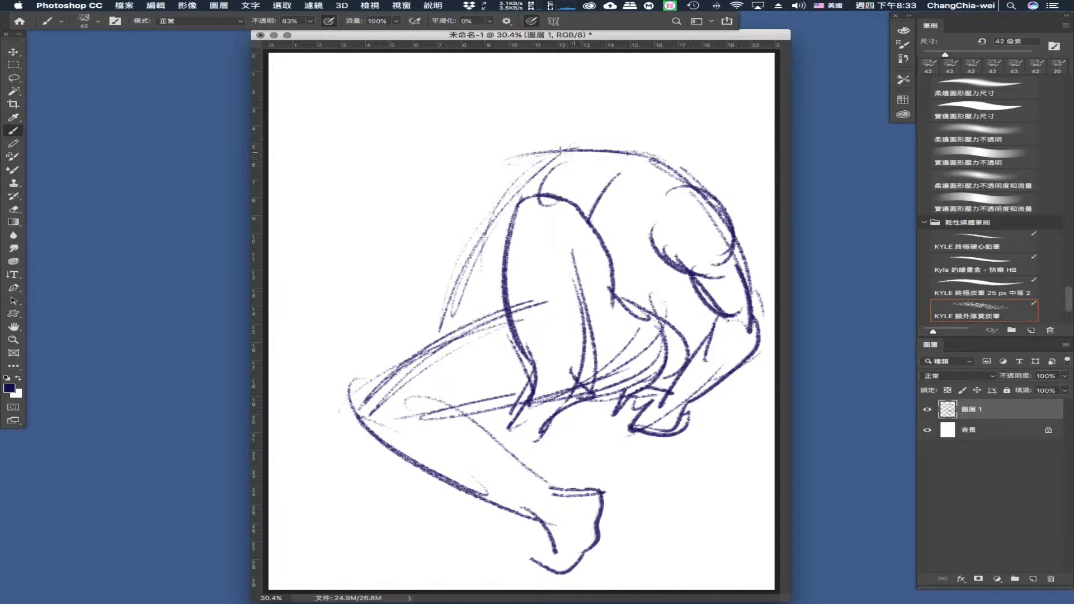
drag(560, 150, 541, 193)
mouse_move(563, 155)
mouse_down()
mouse_move(524, 175)
mouse_move(516, 202)
mouse_up()
drag(504, 239, 442, 314)
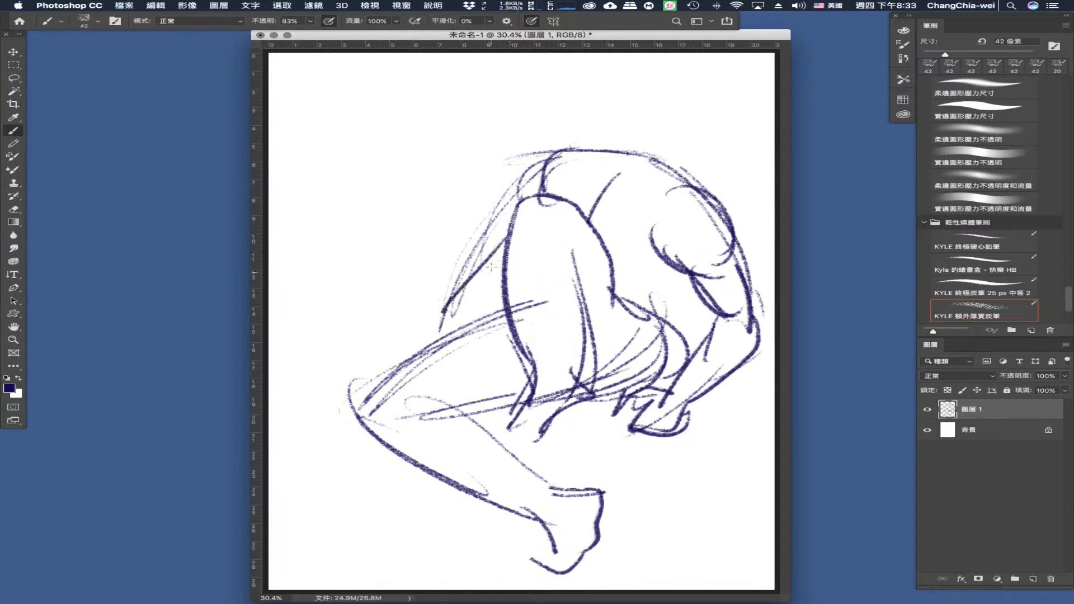
- Sketch the left-hand forearm and hand, and darken the lowered leg's kneecap, calf and shin contours
mouse_move(510, 285)
mouse_down()
mouse_move(463, 319)
mouse_move(453, 312)
mouse_move(412, 333)
mouse_move(424, 342)
mouse_move(471, 314)
mouse_move(473, 339)
mouse_up()
mouse_move(366, 402)
mouse_down()
mouse_move(417, 362)
mouse_move(457, 359)
mouse_up()
drag(441, 421, 536, 318)
mouse_move(510, 390)
mouse_down()
mouse_move(442, 418)
mouse_move(422, 386)
mouse_move(368, 425)
mouse_move(437, 454)
mouse_up()
mouse_move(448, 416)
mouse_down()
mouse_move(456, 460)
mouse_move(542, 518)
mouse_up()
drag(424, 464, 559, 531)
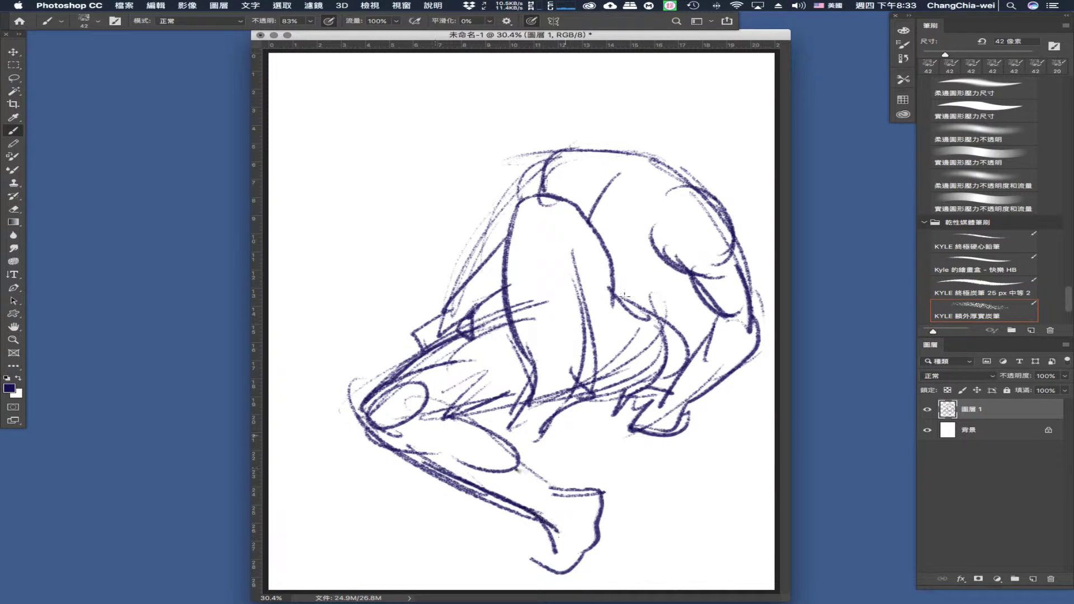
- Sketch the oval head and the neck above the shoulders to complete the seated figure
mouse_move(643, 106)
mouse_down()
mouse_move(641, 178)
mouse_move(632, 100)
mouse_move(688, 130)
mouse_move(727, 83)
mouse_move(686, 145)
mouse_up()
mouse_move(654, 70)
mouse_down()
mouse_move(624, 112)
mouse_move(692, 135)
mouse_move(691, 193)
mouse_up()
drag(633, 130, 611, 166)
drag(686, 147, 704, 190)
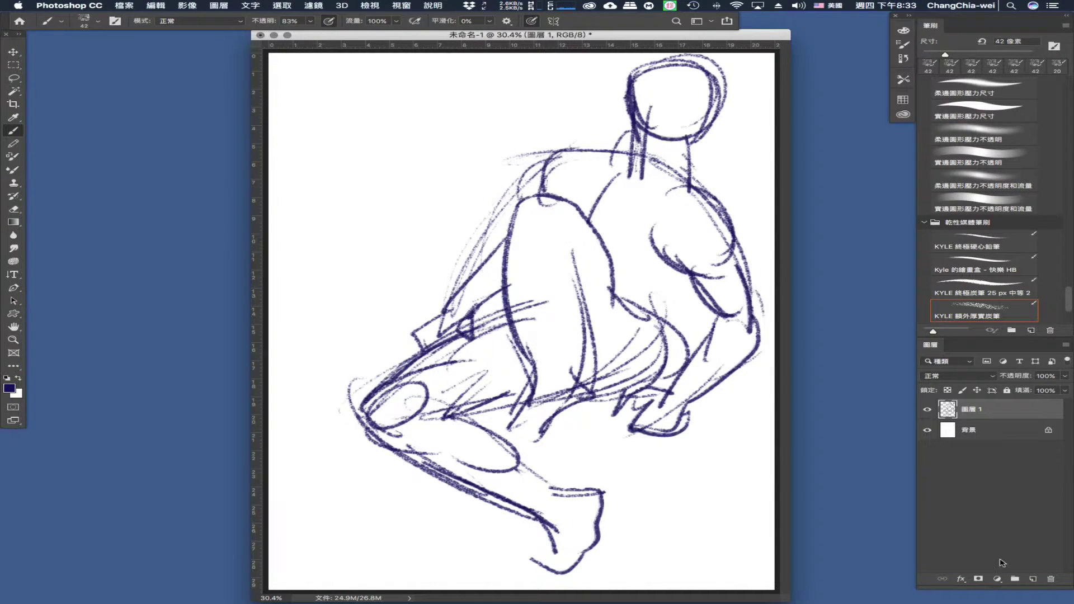
- Add a new layer, hide 圖層 1, and sketch the second figure's curved torso side and sloping shoulder line
click(1032, 579)
click(928, 430)
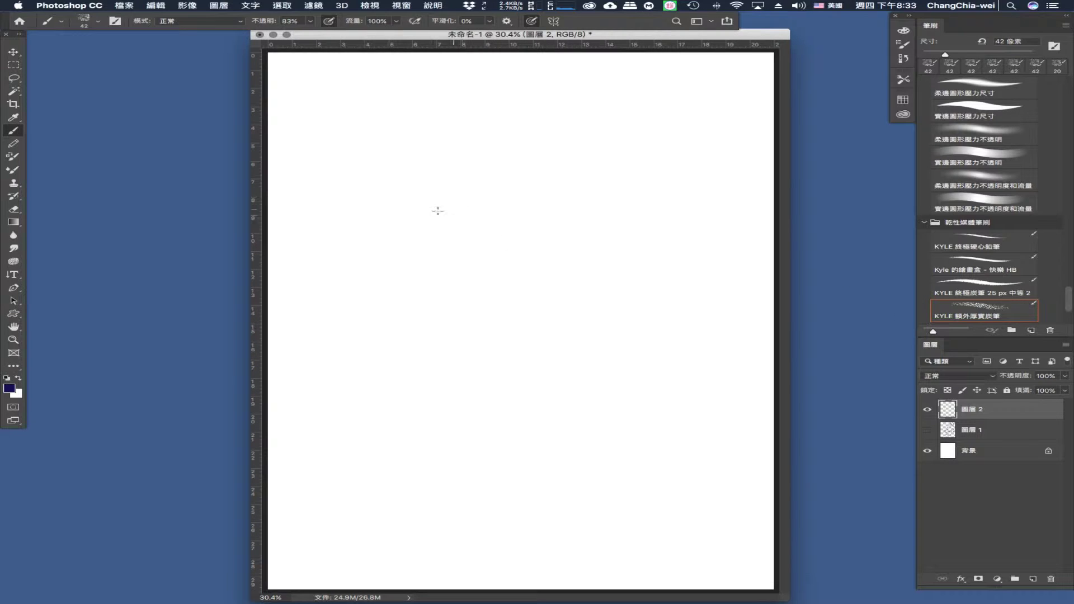
mouse_move(438, 211)
mouse_down()
mouse_move(457, 374)
mouse_move(444, 365)
mouse_move(445, 386)
mouse_up()
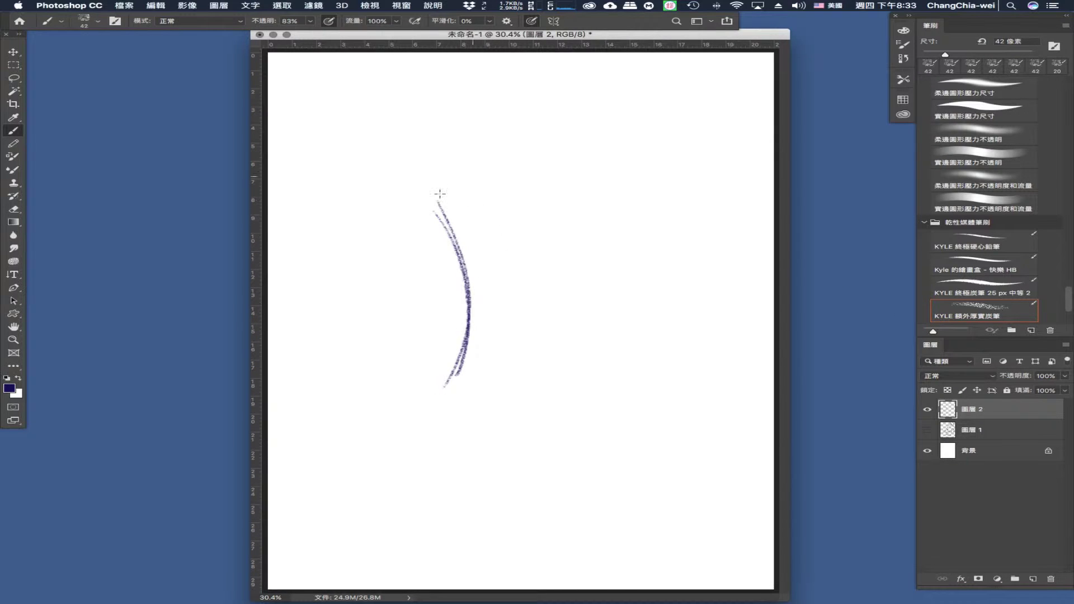
drag(462, 167, 415, 217)
drag(464, 136, 385, 237)
drag(503, 135, 404, 190)
drag(545, 131, 415, 179)
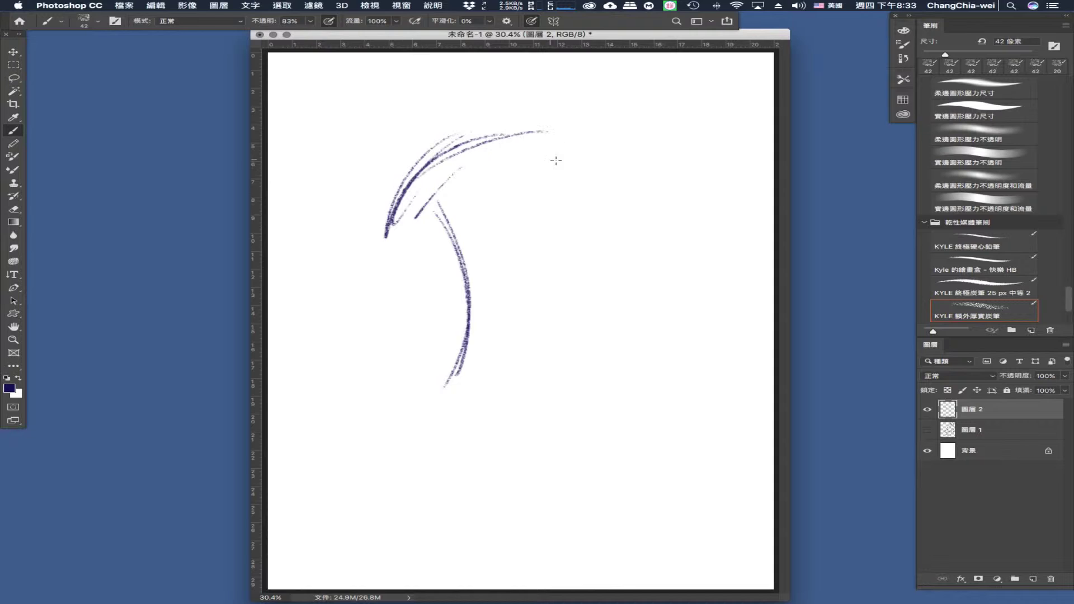
- Sketch the second figure's right torso side, chest contours, and the curve of the hip and buttock
drag(572, 147, 573, 241)
mouse_move(551, 196)
mouse_down()
mouse_move(582, 270)
mouse_move(577, 336)
mouse_up()
mouse_move(598, 204)
mouse_down()
mouse_move(563, 277)
mouse_move(463, 228)
mouse_up()
drag(469, 204, 512, 255)
mouse_move(484, 221)
mouse_down()
mouse_move(542, 252)
mouse_move(552, 244)
mouse_up()
drag(562, 226, 535, 272)
mouse_move(460, 305)
mouse_down()
mouse_move(447, 361)
mouse_move(515, 386)
mouse_move(556, 375)
mouse_up()
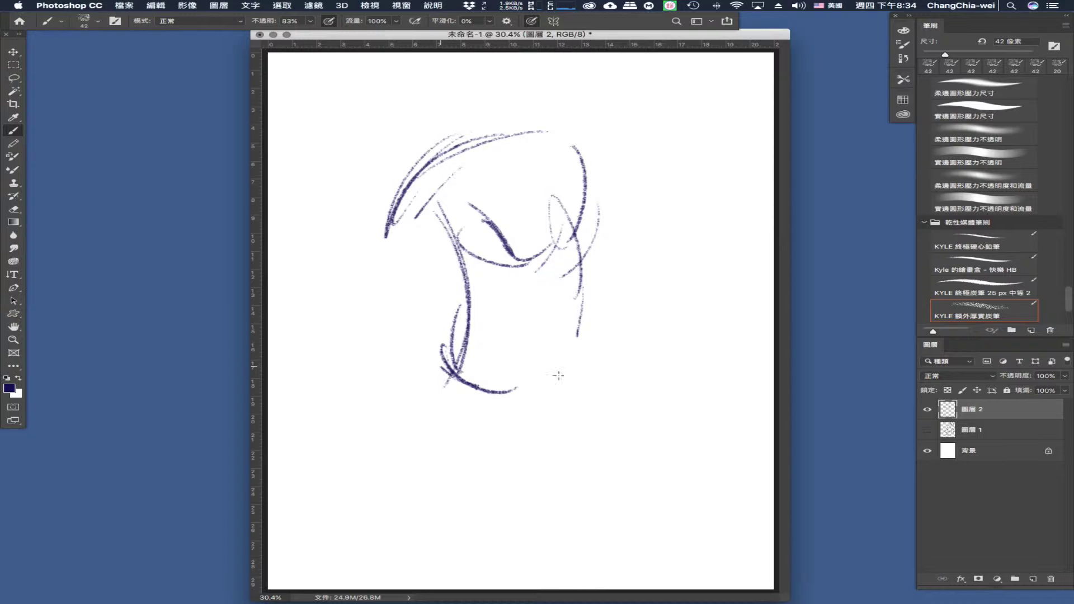
- Sketch the near thigh extending horizontally from the hip to the rounded knee on the right
mouse_move(558, 306)
mouse_down()
mouse_move(597, 338)
mouse_move(718, 367)
mouse_move(733, 385)
mouse_up()
drag(666, 340, 750, 389)
drag(519, 373, 584, 390)
mouse_move(529, 376)
mouse_down()
mouse_move(649, 395)
mouse_move(767, 393)
mouse_up()
mouse_move(726, 360)
mouse_down()
mouse_move(756, 385)
mouse_move(753, 402)
mouse_up()
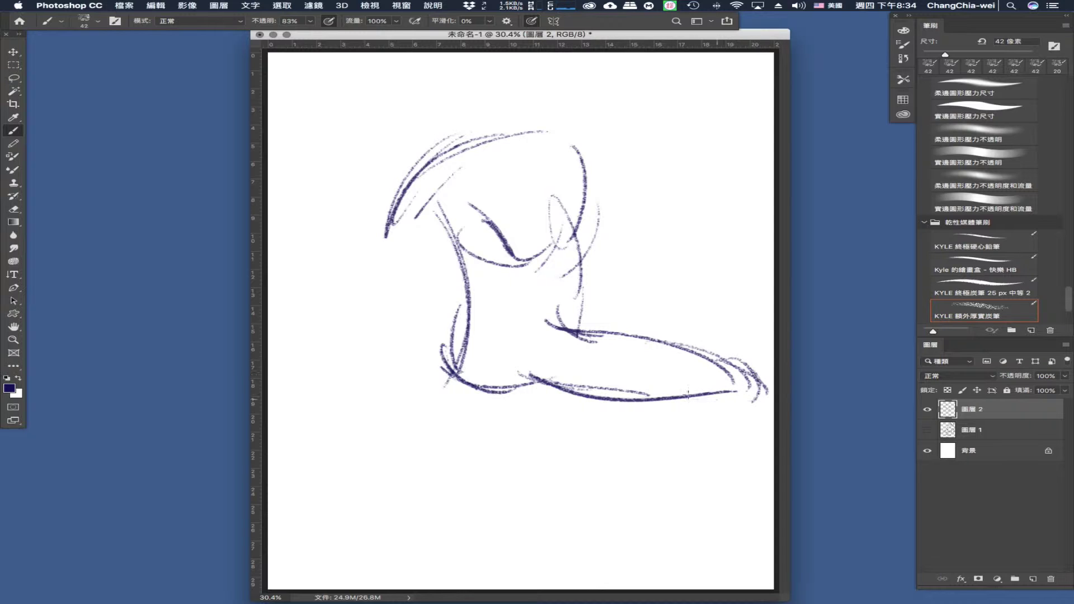
- Sketch the near lower leg below the knee with its calf, shin, ankle and foot
drag(683, 391, 699, 404)
mouse_move(706, 397)
mouse_down()
mouse_move(720, 406)
mouse_move(648, 437)
mouse_move(638, 478)
mouse_up()
mouse_move(696, 428)
mouse_down()
mouse_move(649, 461)
mouse_move(738, 429)
mouse_up()
drag(756, 386, 770, 414)
mouse_move(768, 416)
mouse_down()
mouse_move(743, 414)
mouse_move(747, 442)
mouse_move(641, 504)
mouse_move(671, 445)
mouse_move(656, 496)
mouse_move(583, 523)
mouse_move(564, 516)
mouse_move(576, 566)
mouse_up()
drag(597, 551, 585, 561)
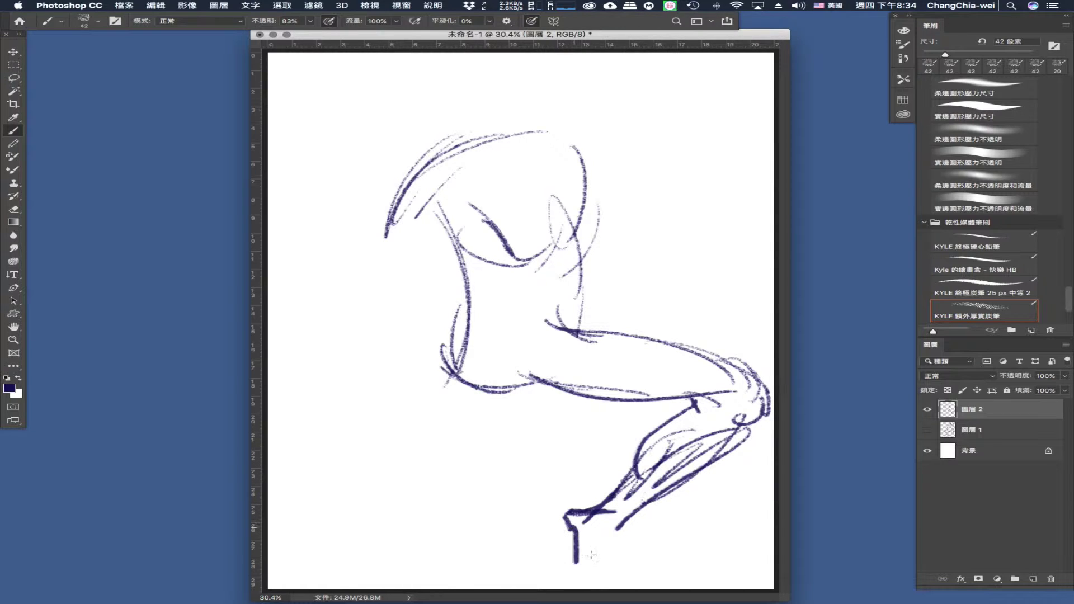
mouse_move(626, 517)
mouse_down()
mouse_move(593, 568)
mouse_move(597, 579)
mouse_move(636, 566)
mouse_up()
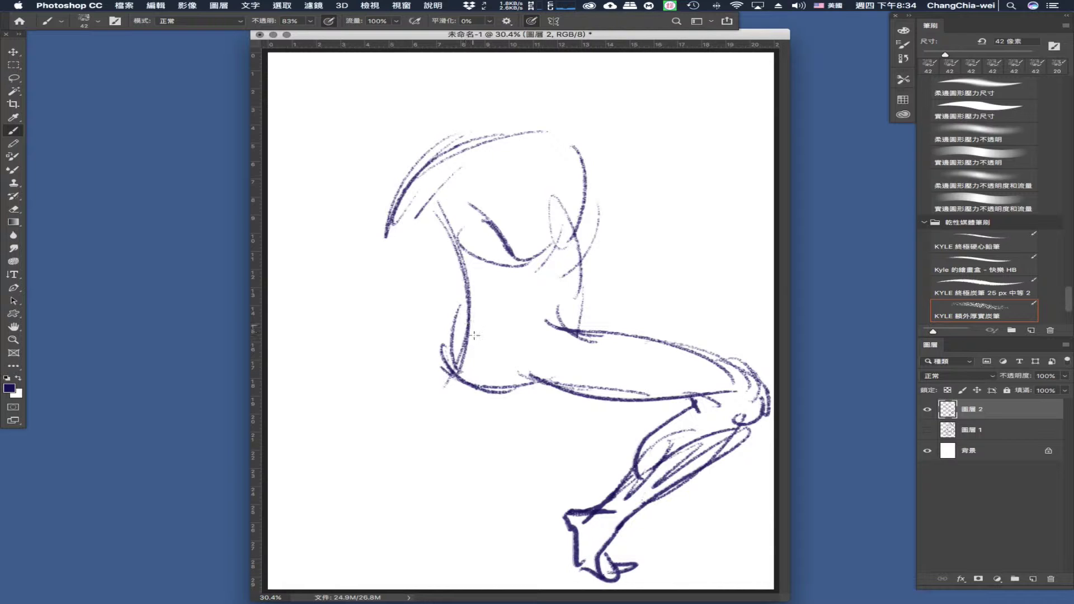
- Draw the waist and pelvis lines across the second figure's lower torso
mouse_move(514, 307)
mouse_down()
mouse_move(470, 332)
mouse_move(452, 328)
mouse_up()
mouse_move(451, 323)
mouse_down()
mouse_move(543, 311)
mouse_move(583, 322)
mouse_up()
drag(548, 347, 536, 364)
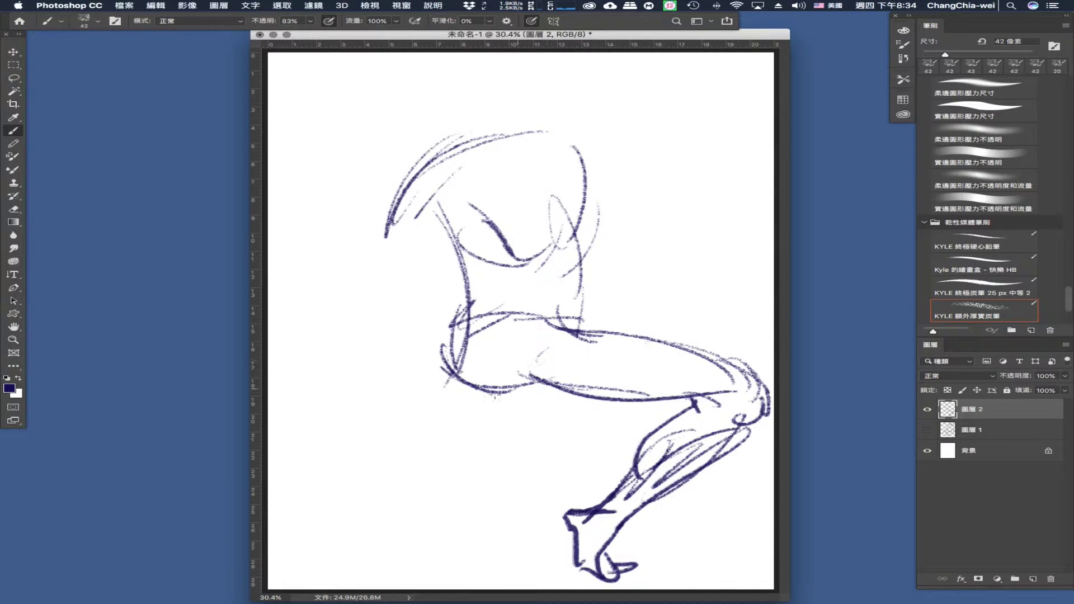
- Sketch the other leg below the buttock, with its heel and foot planted beneath the body
drag(484, 394, 459, 431)
drag(561, 392, 528, 417)
mouse_move(521, 414)
mouse_down()
mouse_move(497, 446)
mouse_move(469, 459)
mouse_move(448, 451)
mouse_move(446, 484)
mouse_up()
drag(464, 450, 485, 486)
drag(498, 447, 493, 508)
drag(453, 494, 475, 509)
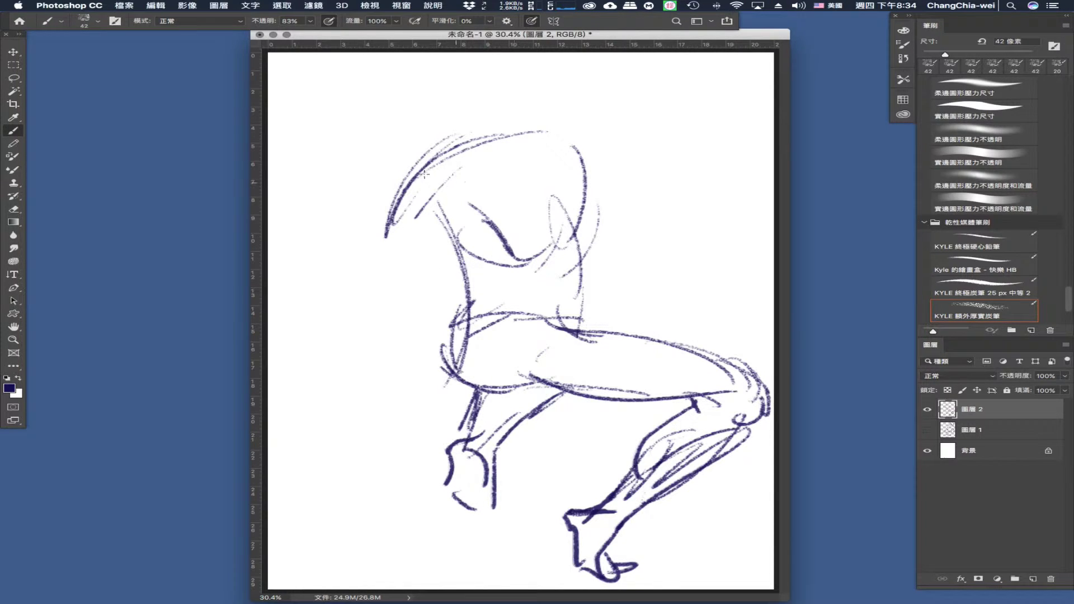
- Sketch the left-hand arm with a rounded shoulder muscle, upper arm, elbow, forearm and hand at the hip
mouse_move(424, 174)
mouse_down()
mouse_move(414, 223)
mouse_move(389, 238)
mouse_move(383, 293)
mouse_up()
mouse_move(447, 224)
mouse_down()
mouse_move(414, 284)
mouse_move(380, 297)
mouse_move(395, 283)
mouse_up()
drag(372, 279, 391, 335)
drag(414, 274, 425, 361)
drag(368, 319, 439, 392)
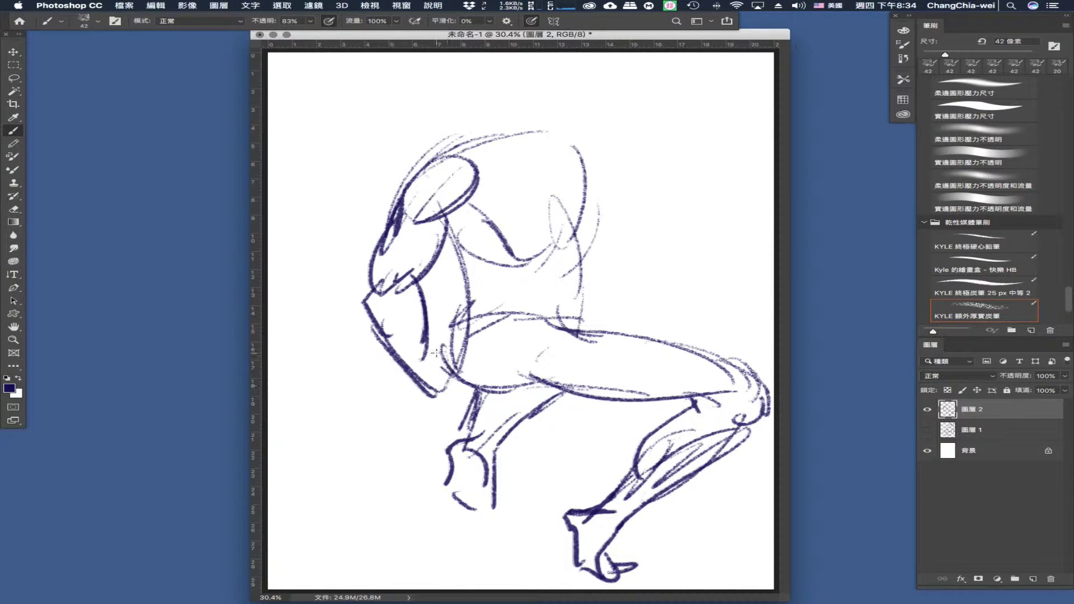
drag(434, 354, 453, 385)
mouse_move(438, 368)
mouse_down()
mouse_move(475, 390)
mouse_move(435, 398)
mouse_up()
drag(430, 397, 470, 419)
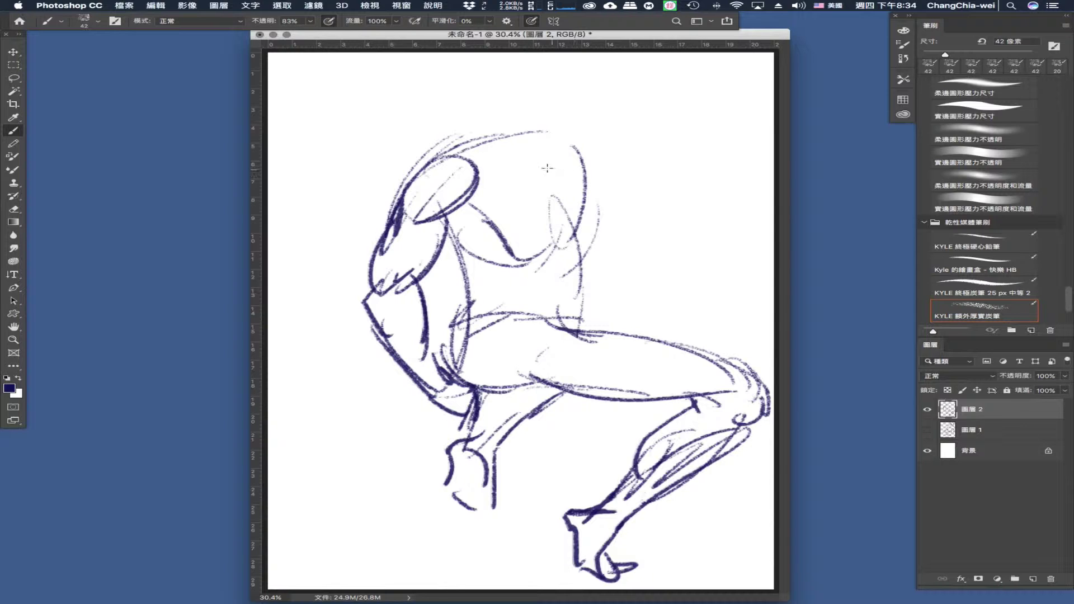
- Reinforce the chest lines and sketch the neck, head, jaw, collarbone and far shoulder
drag(474, 228, 517, 261)
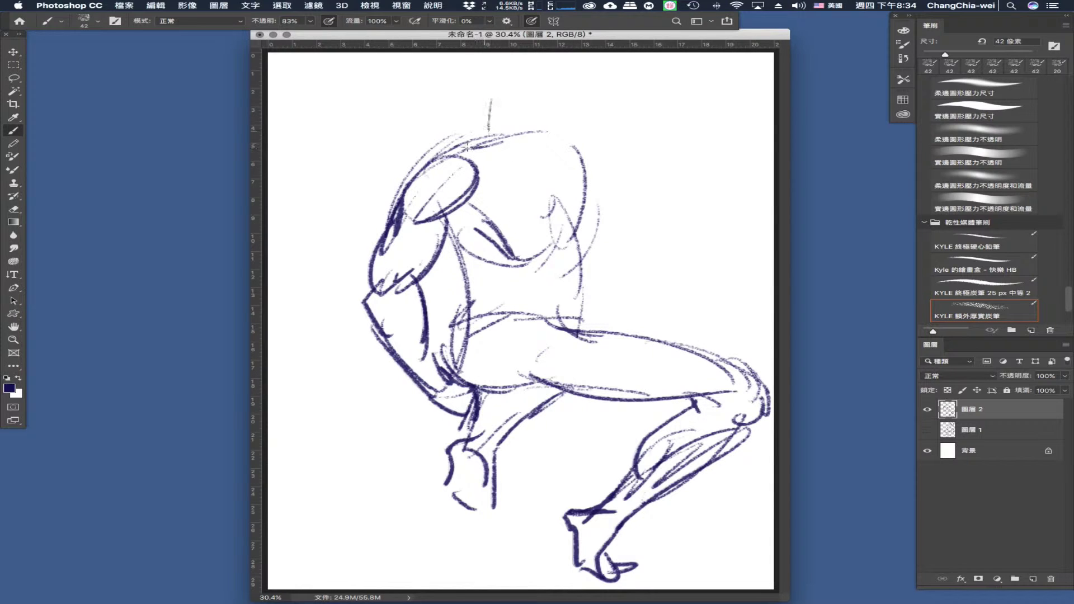
drag(467, 147, 504, 90)
drag(500, 127, 507, 56)
drag(497, 92, 512, 54)
drag(594, 51, 570, 131)
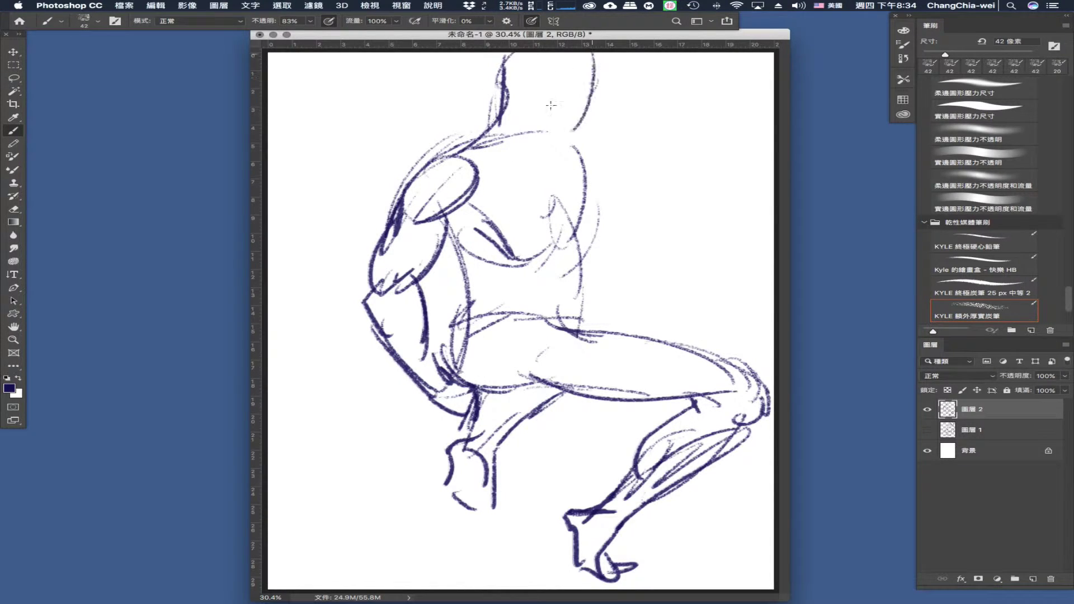
mouse_move(521, 94)
mouse_down()
mouse_move(585, 128)
mouse_move(551, 151)
mouse_move(603, 168)
mouse_move(591, 249)
mouse_up()
drag(554, 201, 561, 247)
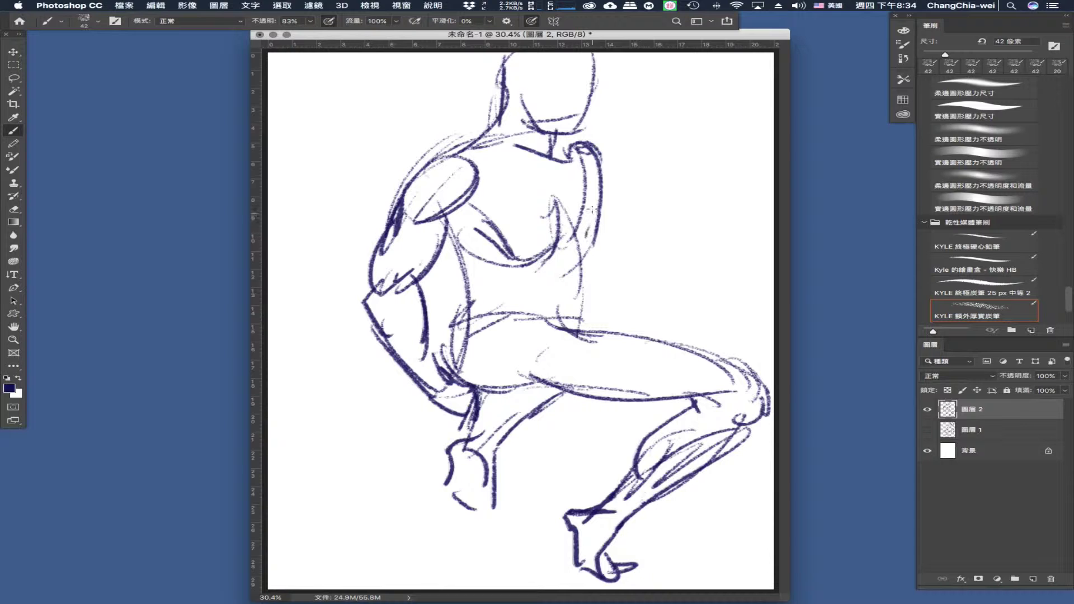
- Sketch the right-hand arm reaching over the thigh with its hanging hand, and darken the abdomen and groin lines
drag(586, 174, 646, 240)
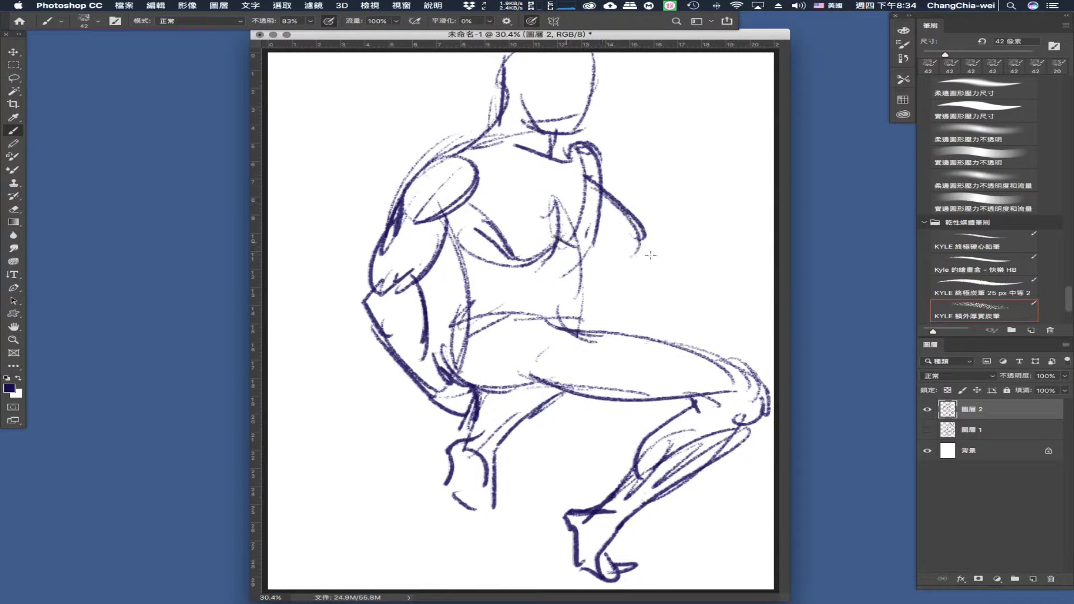
drag(554, 241, 693, 270)
mouse_move(584, 253)
mouse_down()
mouse_move(720, 284)
mouse_move(699, 274)
mouse_move(702, 321)
mouse_up()
mouse_move(707, 275)
mouse_down()
mouse_move(733, 312)
mouse_move(704, 327)
mouse_move(725, 350)
mouse_up()
drag(588, 280, 582, 337)
drag(553, 307, 579, 338)
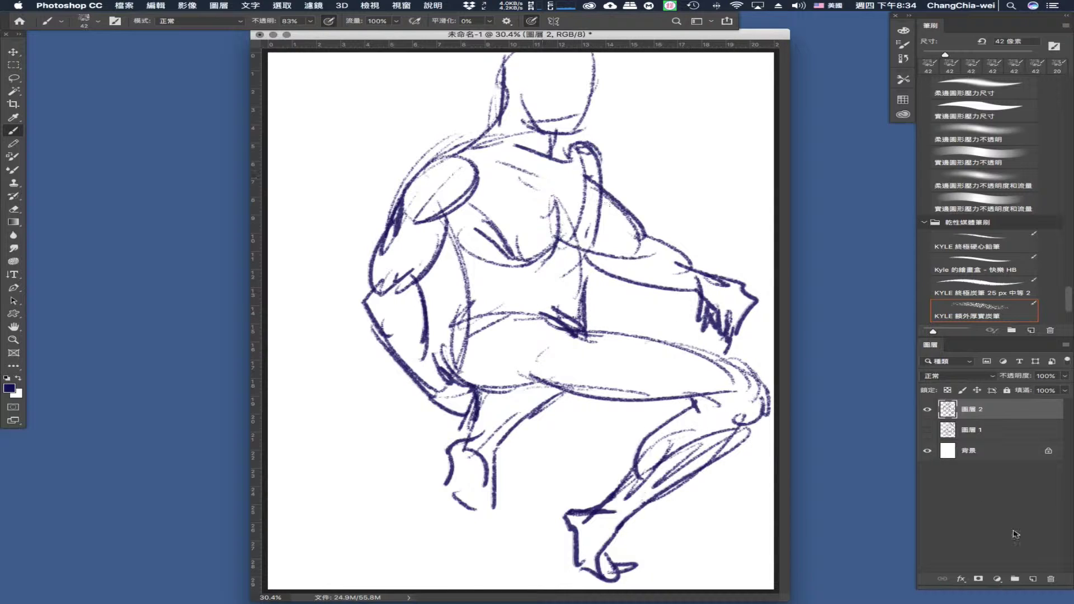
- Add another new layer, hide 圖層 2, and sketch the third figure's arched shoulder line
click(1034, 580)
click(927, 429)
mouse_move(423, 158)
mouse_down()
mouse_move(356, 193)
mouse_move(456, 140)
mouse_up()
mouse_move(535, 134)
mouse_down()
mouse_move(578, 141)
mouse_move(565, 149)
mouse_up()
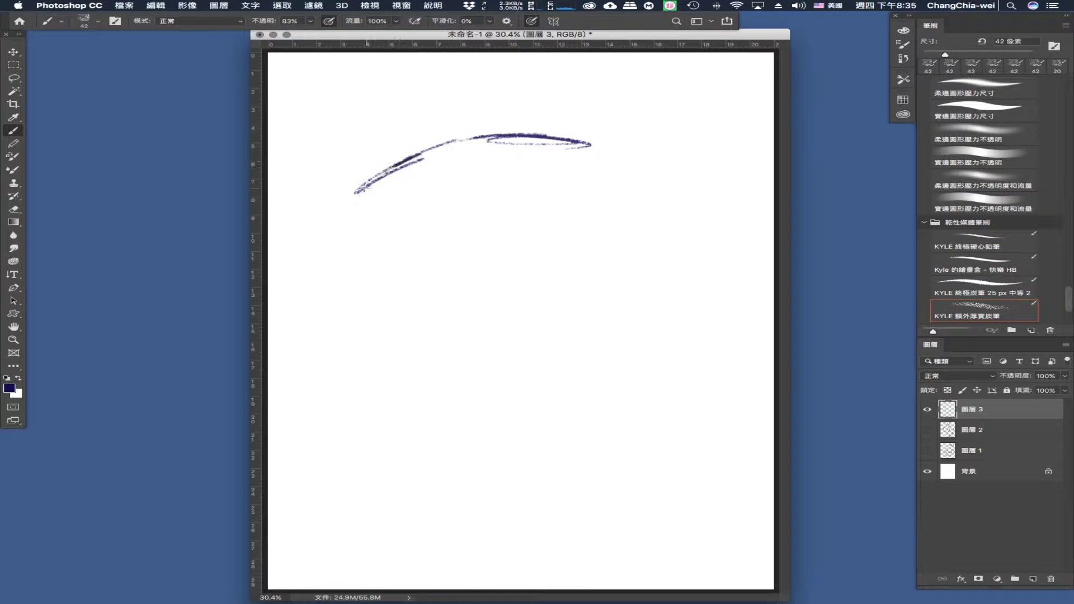
- Sketch the third figure's left-hand shoulder contour and the two sides of the torso below the shoulder line
drag(364, 193, 374, 222)
drag(380, 203, 410, 245)
drag(498, 210, 502, 215)
drag(473, 156, 492, 267)
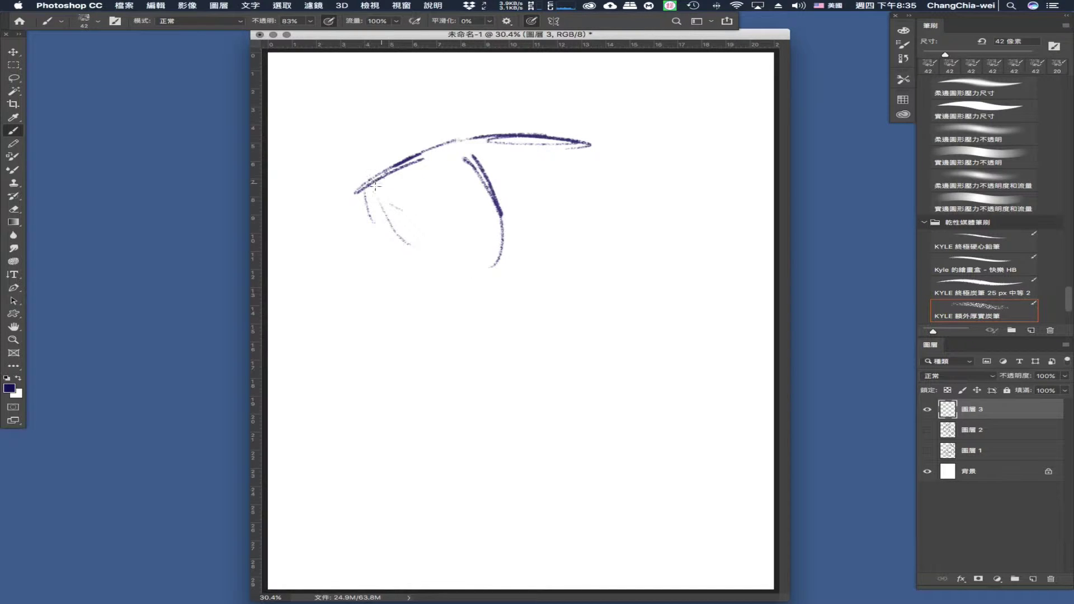
drag(387, 182, 376, 230)
drag(581, 157, 554, 245)
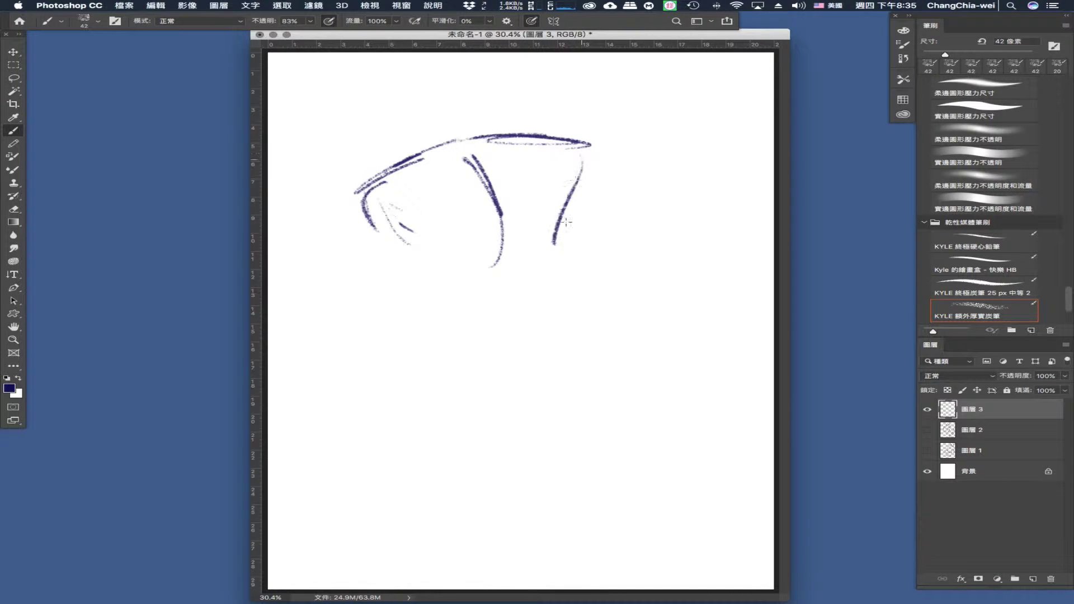
- Strengthen the right-hand side of the torso, sketch the bent upper arm beside it, and add the lower spine line
drag(575, 186, 556, 261)
drag(552, 219, 567, 261)
drag(558, 244, 586, 294)
drag(586, 136, 651, 237)
drag(557, 205, 634, 245)
drag(476, 176, 463, 292)
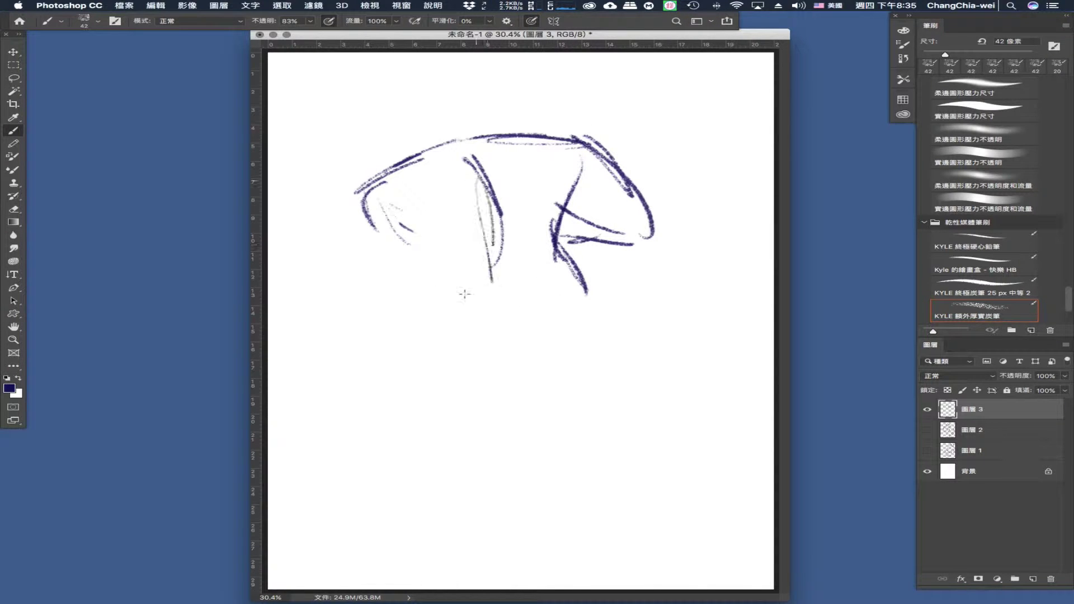
- Sketch the waistline, buttock cleft and lower buttock curve, and both contours of the extended right-hand thigh
mouse_move(401, 240)
mouse_down()
mouse_move(469, 324)
mouse_move(582, 292)
mouse_up()
mouse_move(491, 305)
mouse_down()
mouse_move(586, 302)
mouse_move(566, 358)
mouse_up()
drag(515, 314, 516, 358)
mouse_move(585, 291)
mouse_down()
mouse_move(595, 343)
mouse_move(679, 458)
mouse_up()
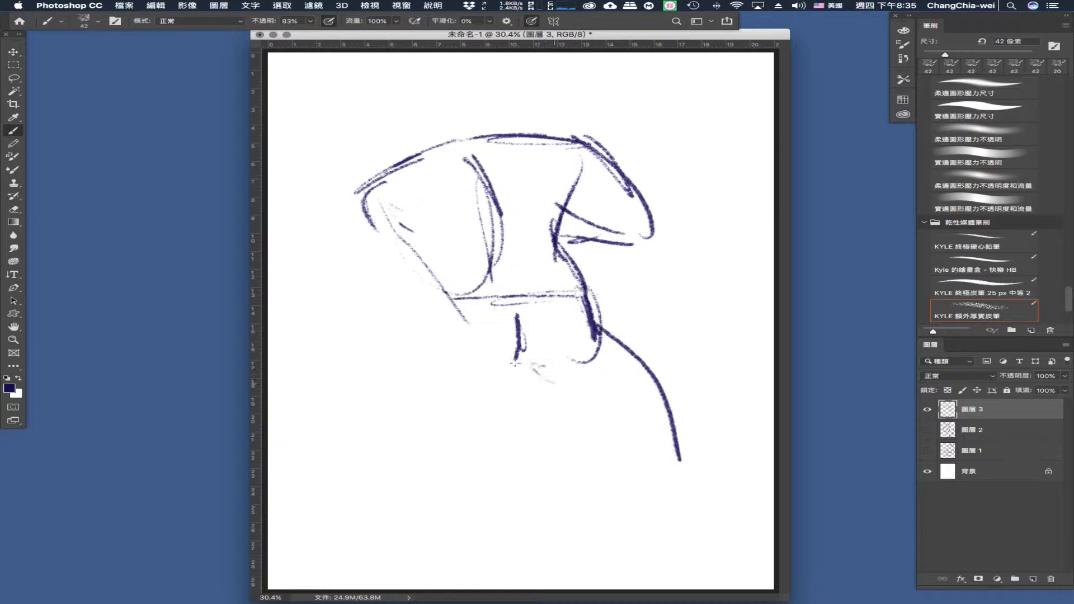
mouse_move(514, 363)
mouse_down()
mouse_move(602, 371)
mouse_move(560, 392)
mouse_move(636, 491)
mouse_up()
mouse_move(644, 415)
mouse_down()
mouse_move(676, 460)
mouse_move(637, 480)
mouse_up()
drag(622, 443, 642, 499)
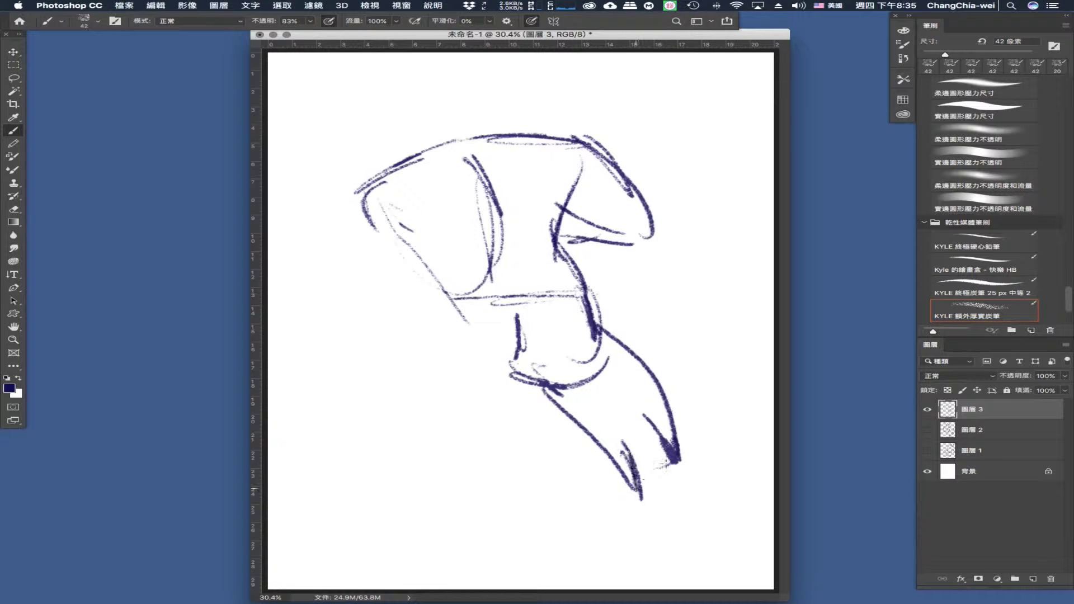
- Sketch the knee and calf of the extended leg, and add the left-hand hip line and buttock curve
drag(663, 460, 674, 482)
mouse_move(629, 488)
mouse_down()
mouse_move(662, 480)
mouse_move(687, 506)
mouse_move(661, 509)
mouse_move(659, 549)
mouse_move(677, 531)
mouse_up()
drag(673, 461, 741, 585)
drag(684, 561, 706, 586)
drag(361, 305, 484, 313)
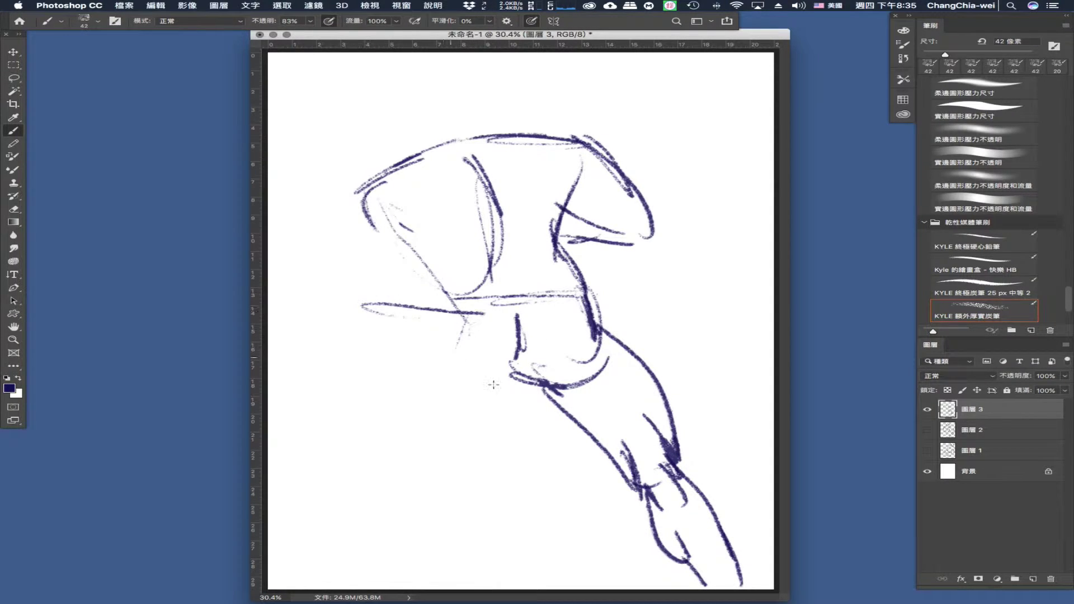
mouse_move(414, 364)
mouse_down()
mouse_move(502, 383)
mouse_move(451, 373)
mouse_move(489, 383)
mouse_up()
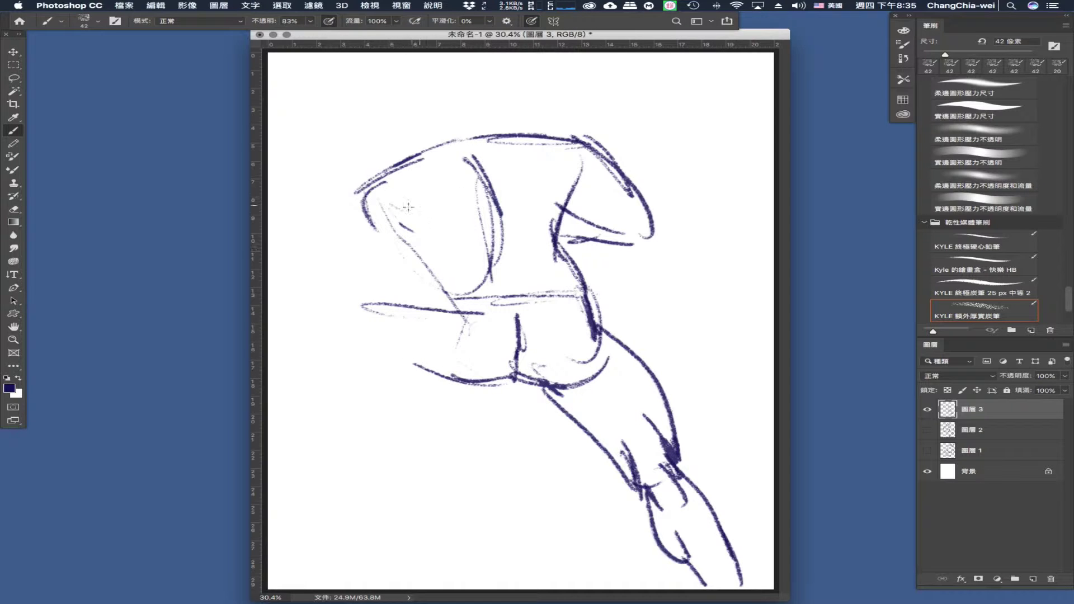
- Sketch the left-hand arm hanging from the shoulder, with its elbow, forearm and rounded hand over the hip
mouse_move(374, 253)
mouse_down()
mouse_move(368, 189)
mouse_move(365, 247)
mouse_up()
mouse_move(387, 211)
mouse_down()
mouse_move(414, 233)
mouse_move(410, 250)
mouse_up()
mouse_move(353, 194)
mouse_down()
mouse_move(390, 267)
mouse_move(371, 263)
mouse_up()
drag(366, 246, 386, 307)
mouse_move(408, 246)
mouse_down()
mouse_move(392, 302)
mouse_move(414, 369)
mouse_up()
drag(413, 309, 442, 382)
drag(376, 314, 425, 387)
drag(438, 370, 450, 386)
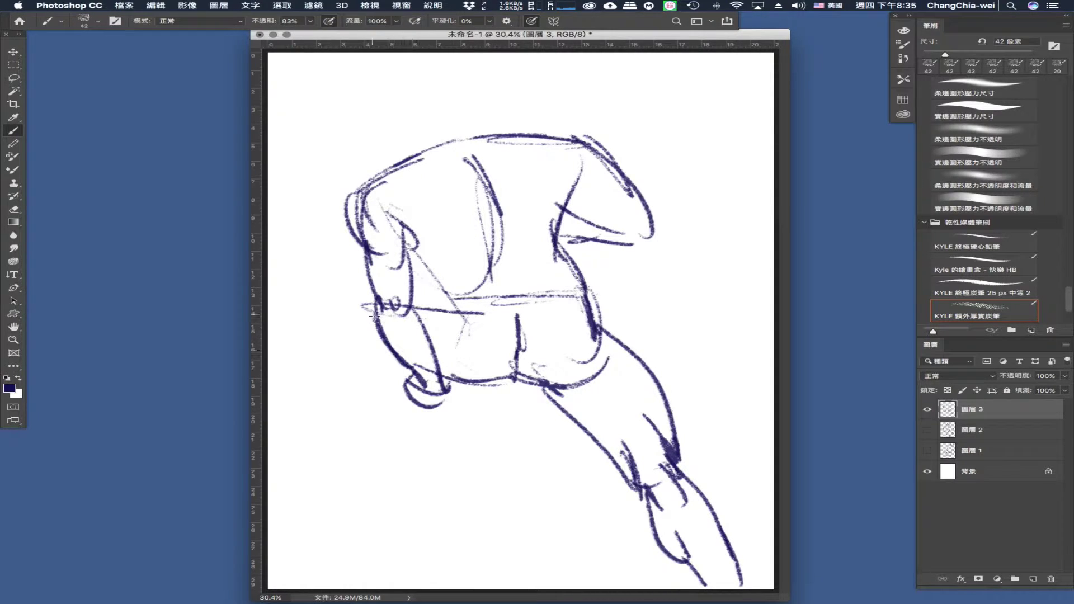
- Sketch the left-hand leg below the hand, with thigh, knee, short calf and foot
mouse_move(366, 317)
mouse_down()
mouse_move(359, 358)
mouse_move(385, 372)
mouse_move(426, 469)
mouse_up()
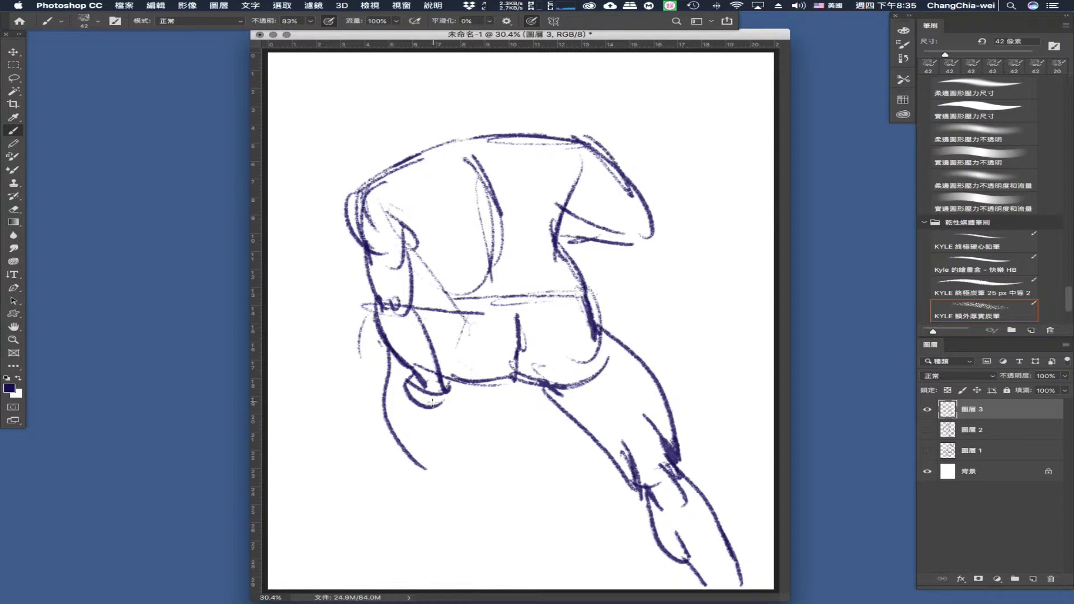
drag(432, 402, 434, 467)
mouse_move(424, 426)
mouse_down()
mouse_move(456, 479)
mouse_move(442, 506)
mouse_up()
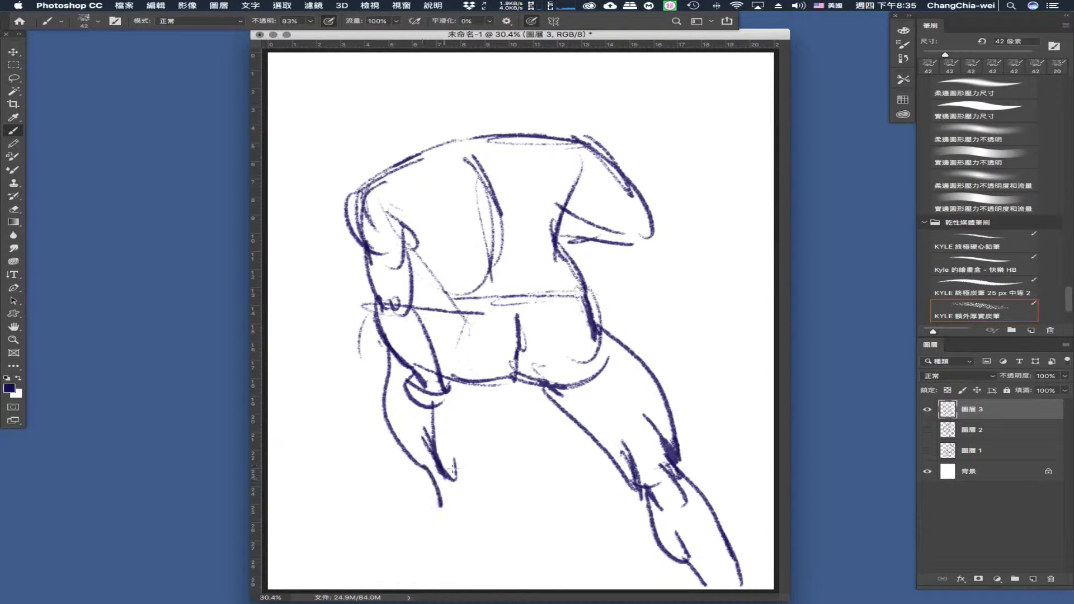
drag(459, 470, 449, 495)
drag(455, 473, 468, 500)
mouse_move(445, 451)
mouse_down()
mouse_move(468, 500)
mouse_move(437, 530)
mouse_move(478, 528)
mouse_up()
drag(437, 531, 485, 530)
- Sketch the third figure's neck and head above the shoulders, including the ear and the side of the face
mouse_move(419, 169)
mouse_down()
mouse_move(432, 133)
mouse_move(502, 147)
mouse_up()
drag(480, 111, 512, 136)
mouse_move(432, 56)
mouse_down()
mouse_move(395, 63)
mouse_move(392, 97)
mouse_move(415, 135)
mouse_up()
drag(468, 54, 487, 137)
mouse_move(402, 112)
mouse_down()
mouse_move(413, 89)
mouse_move(430, 111)
mouse_up()
drag(386, 76, 427, 148)
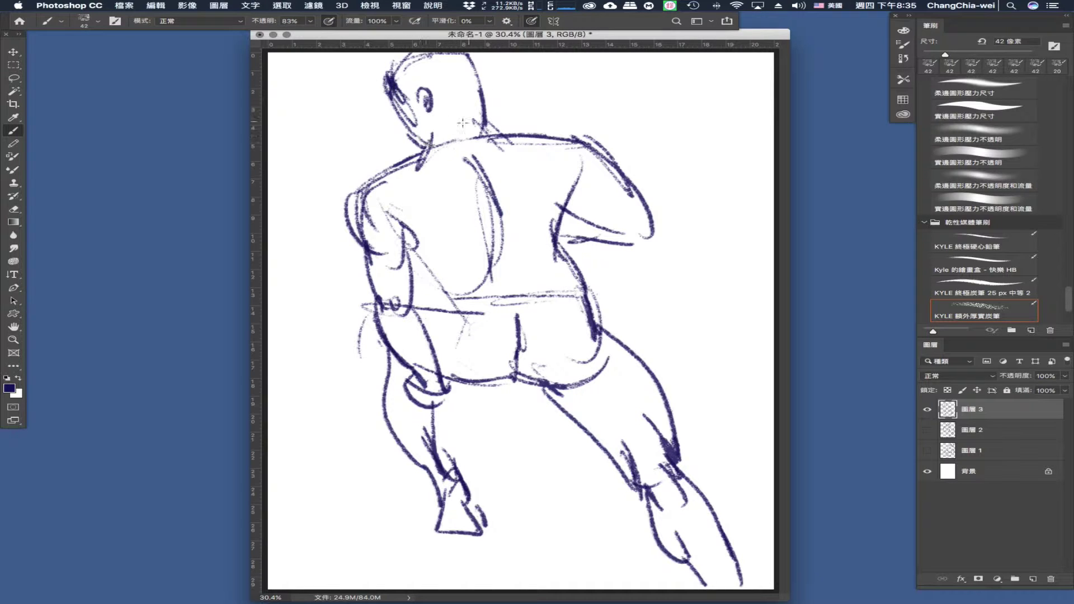
drag(463, 115, 495, 153)
- Add the shoulder blade curves, and darken the spine, left-hand waist and hip lines on the back
mouse_move(449, 202)
mouse_down()
mouse_move(429, 235)
mouse_move(470, 224)
mouse_up()
mouse_move(513, 178)
mouse_down()
mouse_move(537, 213)
mouse_move(502, 269)
mouse_move(502, 293)
mouse_up()
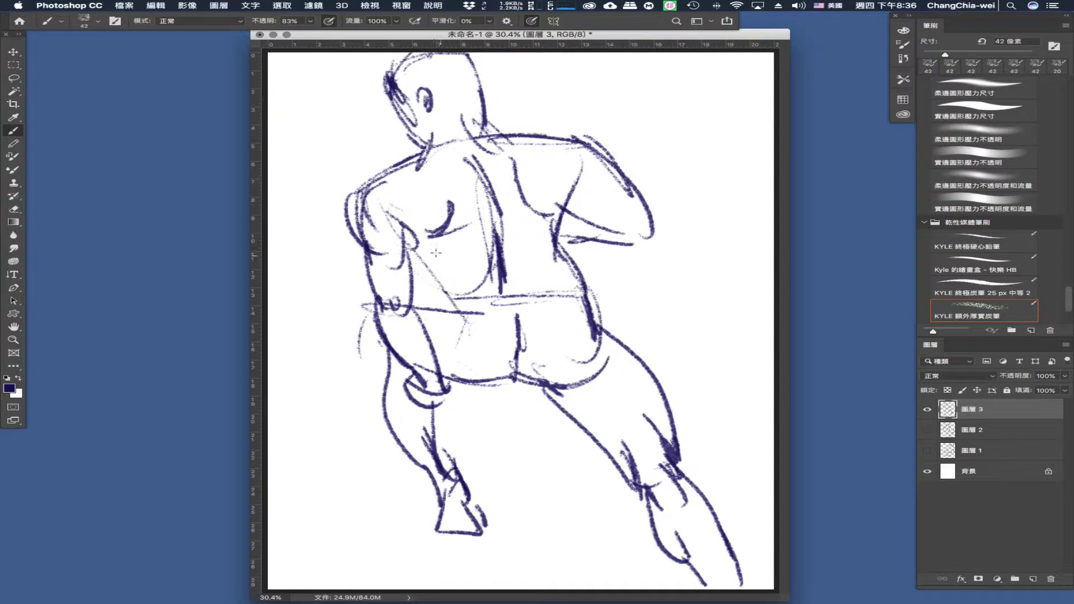
drag(412, 239, 453, 295)
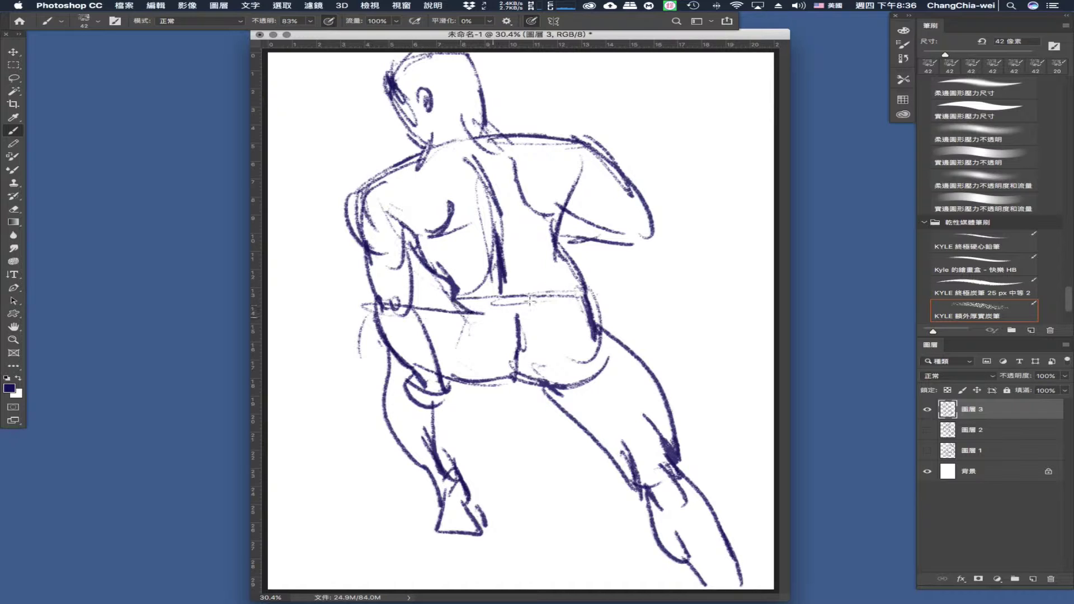
drag(530, 302, 460, 313)
drag(585, 238, 636, 247)
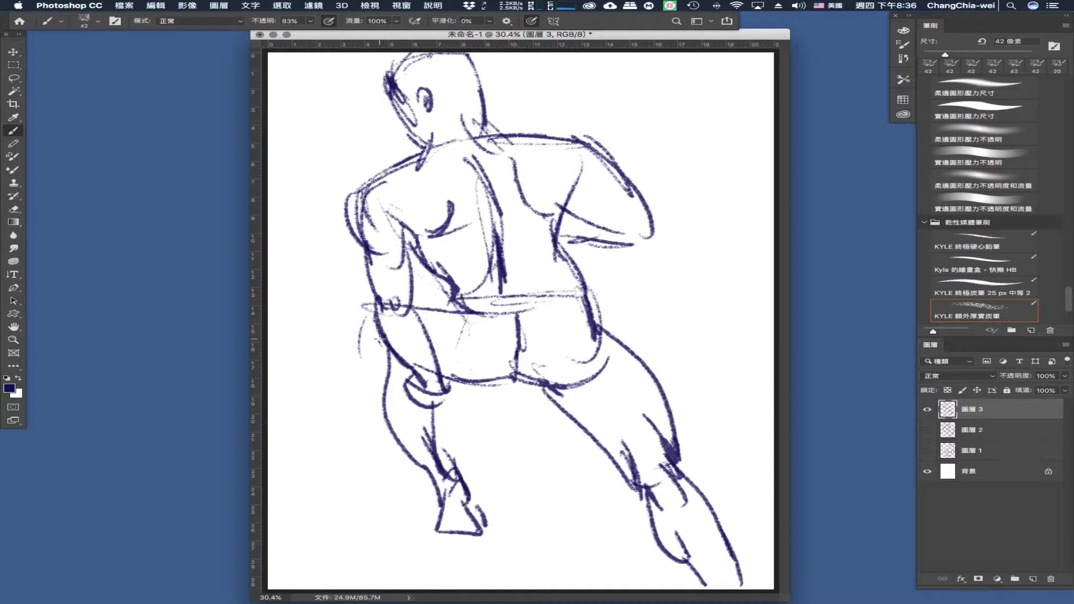
- Add a new layer, hide 圖層 3, and sketch the fourth figure's raised bent leg with knee, calf and foot
click(1033, 573)
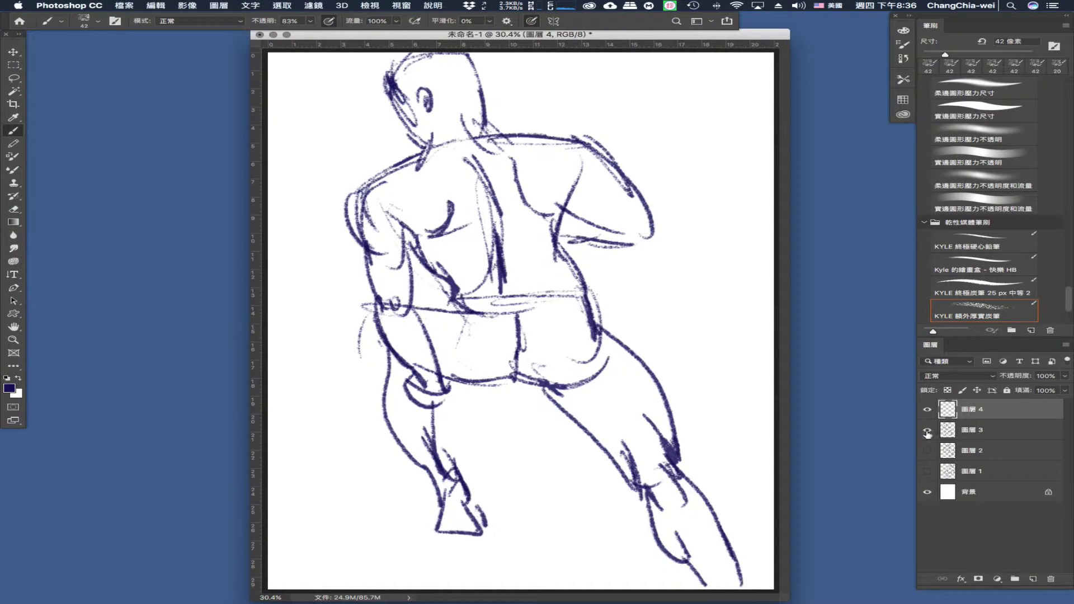
click(927, 430)
mouse_move(362, 242)
mouse_down()
mouse_move(388, 303)
mouse_move(439, 360)
mouse_up()
drag(430, 255, 472, 348)
drag(450, 283, 480, 343)
drag(435, 280, 459, 356)
mouse_move(414, 324)
mouse_down()
mouse_move(440, 359)
mouse_move(389, 364)
mouse_up()
mouse_move(453, 362)
mouse_down()
mouse_move(374, 376)
mouse_move(433, 378)
mouse_move(489, 354)
mouse_up()
mouse_move(369, 246)
mouse_down()
mouse_move(491, 249)
mouse_move(367, 241)
mouse_move(413, 223)
mouse_move(543, 235)
mouse_up()
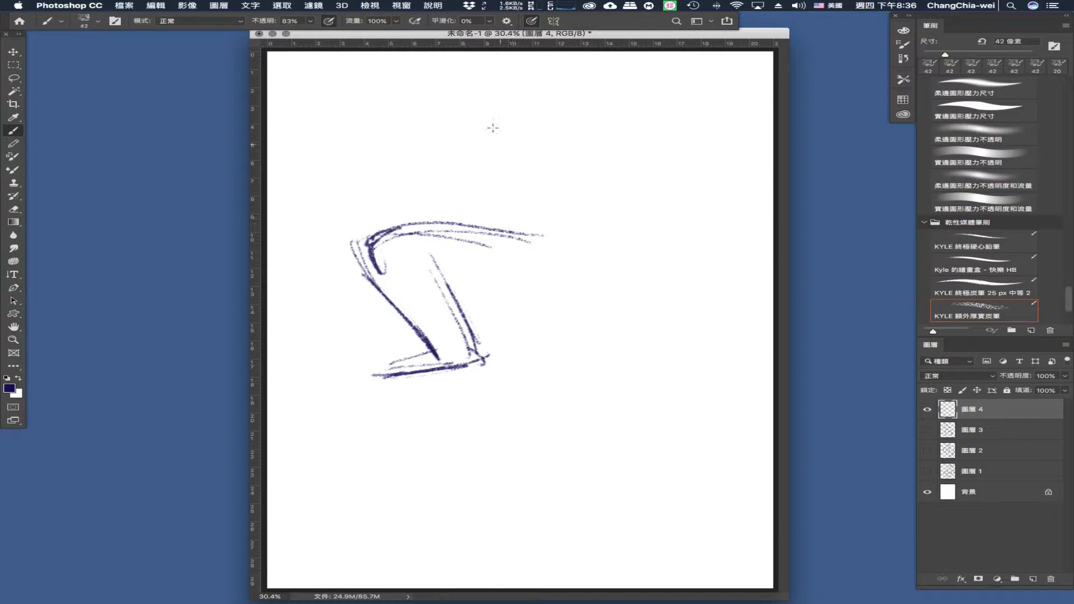
- Sketch the two sides of the fourth figure's torso and the underside of the raised thigh
drag(490, 118, 541, 254)
drag(480, 154, 513, 273)
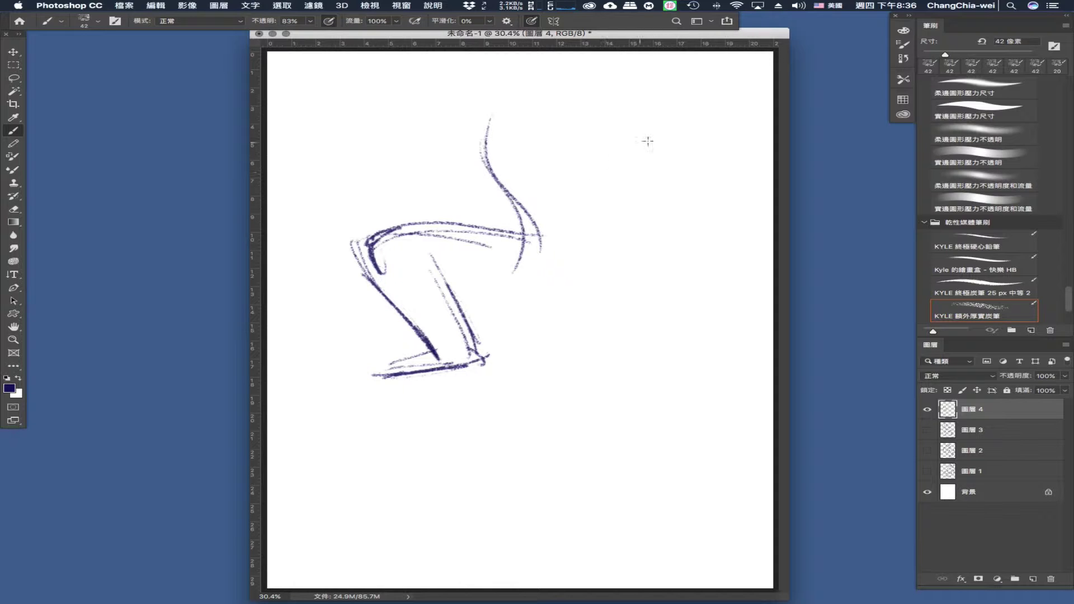
drag(648, 147, 608, 256)
drag(618, 219, 614, 299)
drag(453, 251, 534, 287)
drag(415, 254, 512, 299)
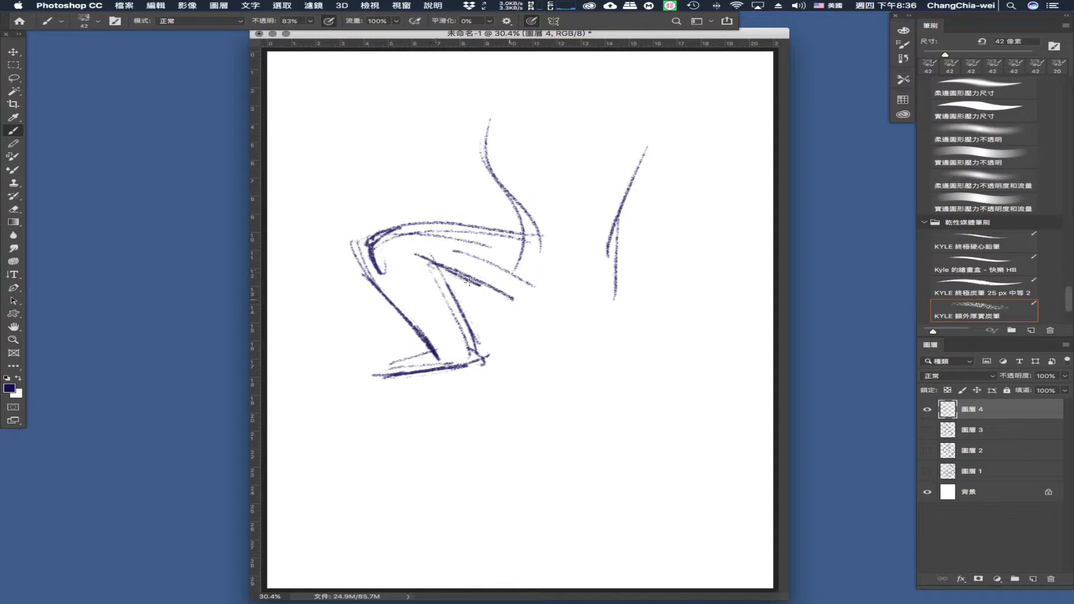
- Sketch the groin and right-hand hip curves, and block in the right-hand arm bent toward the hip
drag(445, 270, 550, 292)
drag(525, 254, 576, 300)
mouse_move(610, 235)
mouse_down()
mouse_move(643, 305)
mouse_move(638, 324)
mouse_up()
mouse_move(604, 240)
mouse_down()
mouse_move(659, 282)
mouse_move(640, 322)
mouse_up()
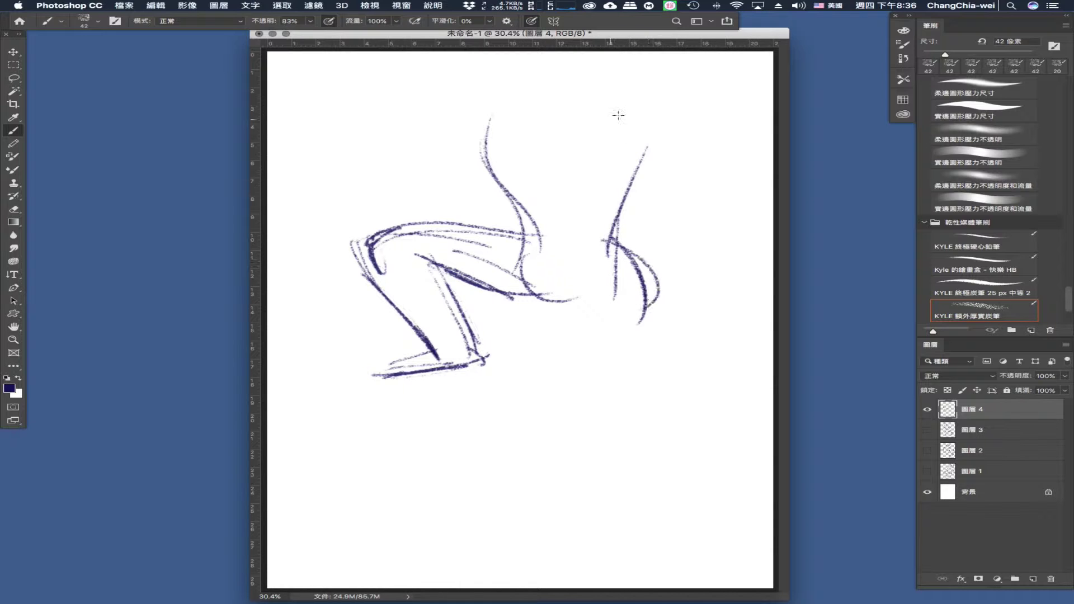
mouse_move(610, 100)
mouse_down()
mouse_move(737, 159)
mouse_move(755, 192)
mouse_up()
drag(752, 185, 632, 292)
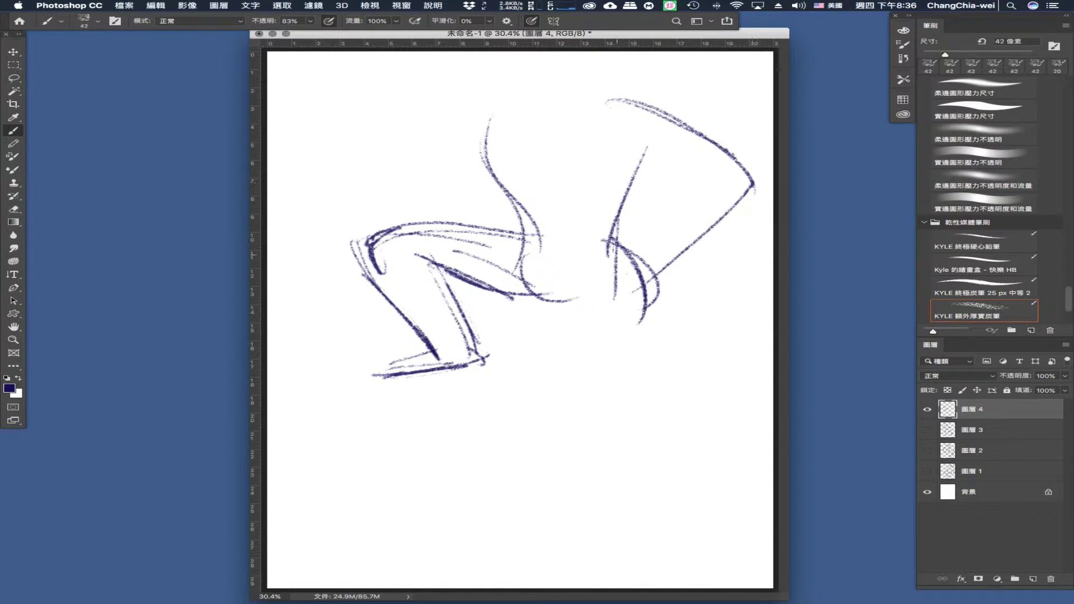
drag(605, 228, 641, 282)
- Sketch the straight supporting leg from the hip down, with thigh, rounded kneecap, calf and foot
mouse_move(523, 277)
mouse_down()
mouse_move(538, 313)
mouse_move(574, 287)
mouse_move(542, 310)
mouse_move(548, 294)
mouse_move(583, 297)
mouse_move(569, 296)
mouse_move(578, 331)
mouse_move(569, 320)
mouse_move(601, 413)
mouse_up()
drag(648, 283, 656, 416)
mouse_move(585, 364)
mouse_down()
mouse_move(612, 435)
mouse_move(655, 394)
mouse_up()
mouse_move(622, 421)
mouse_down()
mouse_move(643, 448)
mouse_move(629, 459)
mouse_move(650, 424)
mouse_move(668, 476)
mouse_move(647, 515)
mouse_move(675, 554)
mouse_up()
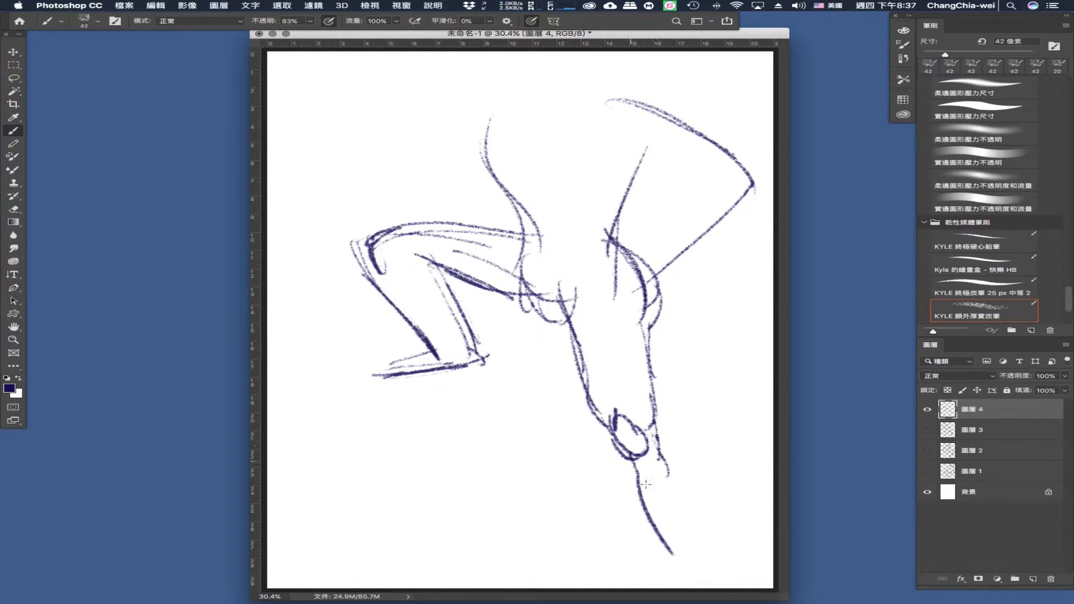
mouse_move(658, 446)
mouse_down()
mouse_move(688, 474)
mouse_move(709, 560)
mouse_up()
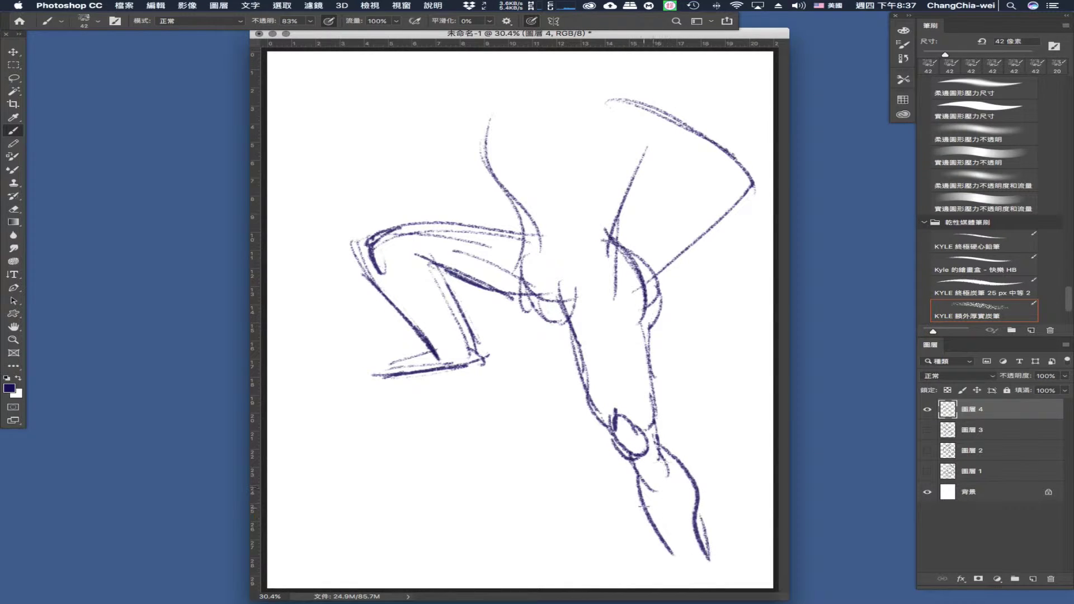
drag(627, 469, 678, 566)
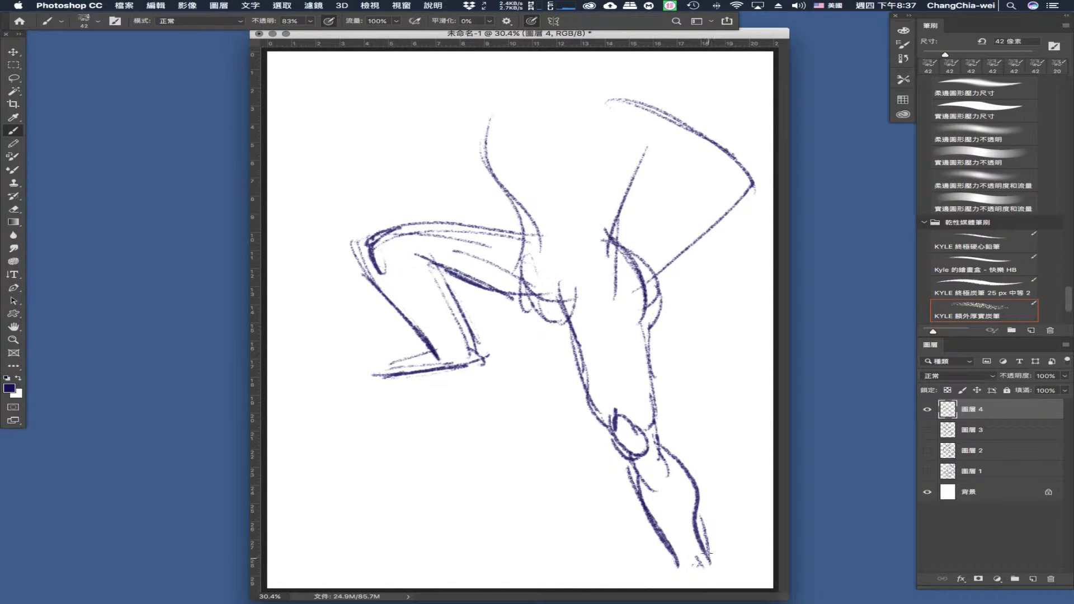
mouse_move(678, 564)
mouse_down()
mouse_move(709, 572)
mouse_move(656, 586)
mouse_move(725, 575)
mouse_up()
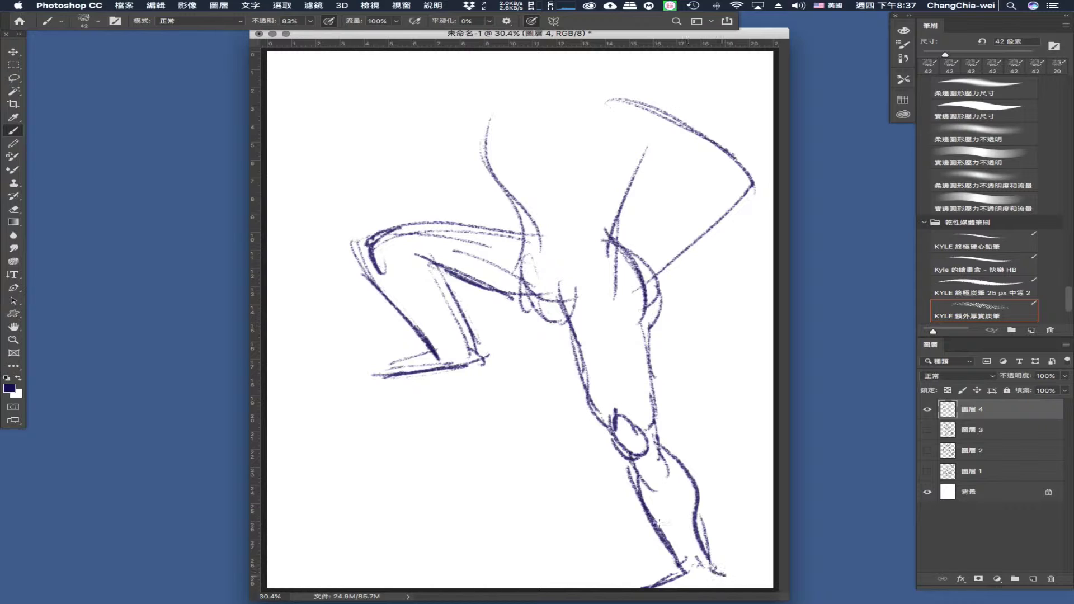
- Reinforce the raised leg's foot, heel, calf and shin lines and add creases at the knee
mouse_move(436, 339)
mouse_down()
mouse_move(403, 372)
mouse_move(478, 369)
mouse_up()
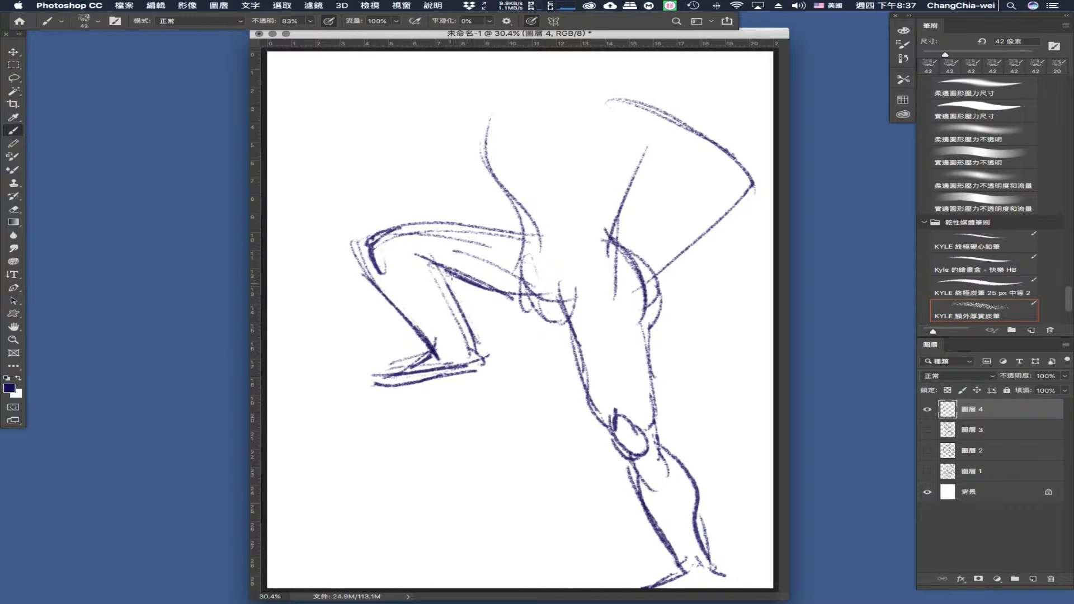
mouse_move(439, 264)
mouse_down()
mouse_move(454, 314)
mouse_move(487, 360)
mouse_move(477, 369)
mouse_up()
drag(370, 242, 418, 316)
mouse_move(406, 277)
mouse_down()
mouse_move(420, 209)
mouse_move(435, 197)
mouse_up()
- Sketch the left-hand forearm and hand resting on the raised knee, and mark the navel and groin
drag(383, 221, 464, 185)
drag(454, 184, 486, 202)
mouse_move(488, 206)
mouse_down()
mouse_move(424, 220)
mouse_move(478, 204)
mouse_up()
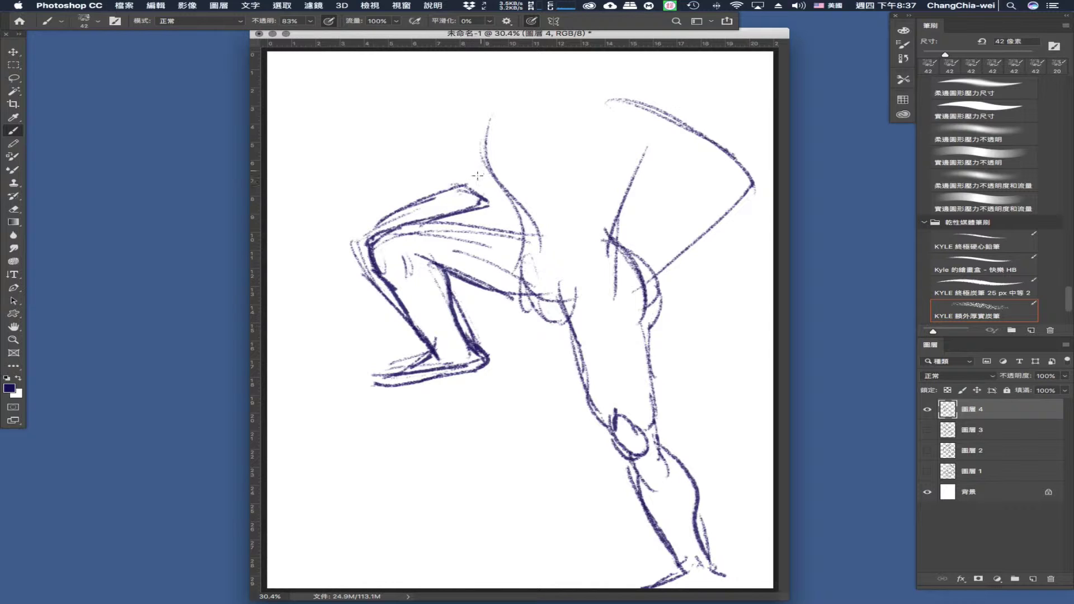
mouse_move(485, 157)
mouse_down()
mouse_move(463, 191)
mouse_move(485, 204)
mouse_up()
mouse_move(387, 221)
mouse_down()
mouse_move(402, 221)
mouse_move(349, 255)
mouse_move(397, 237)
mouse_move(368, 243)
mouse_move(376, 275)
mouse_move(396, 278)
mouse_up()
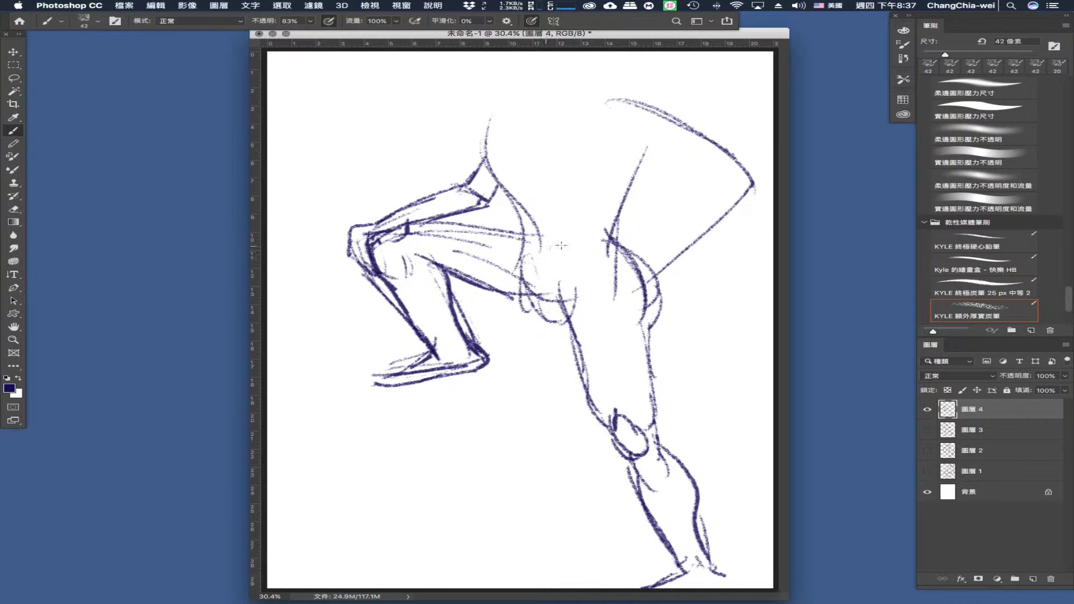
drag(549, 232, 551, 244)
mouse_move(540, 287)
mouse_down()
mouse_move(523, 302)
mouse_move(535, 322)
mouse_move(570, 314)
mouse_move(576, 292)
mouse_up()
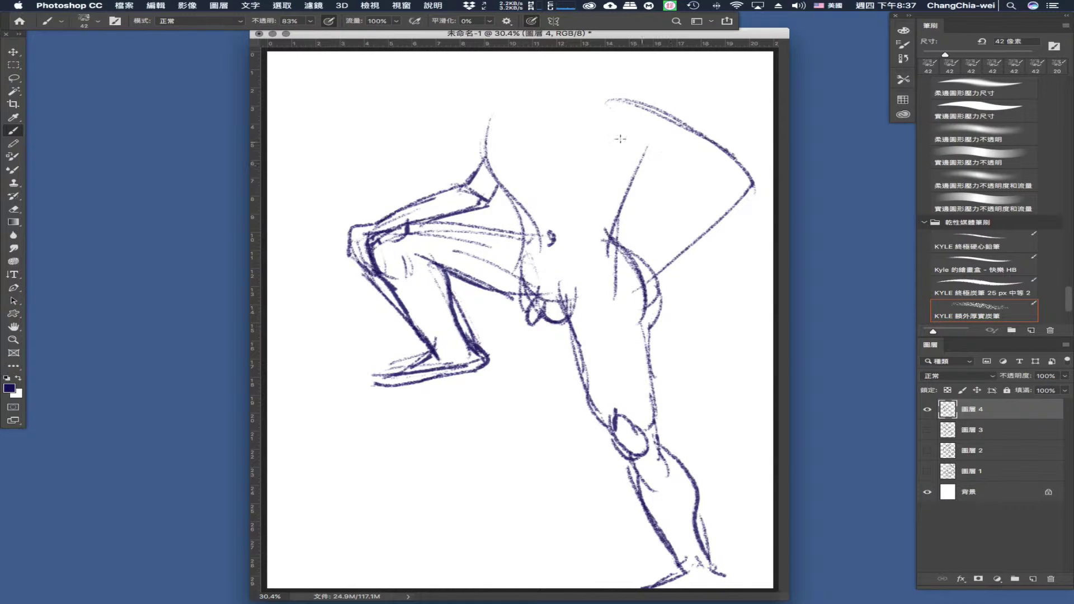
- Sketch the rounded right-hand shoulder and the bent arm, with its fingers resting on the hip
mouse_move(620, 138)
mouse_down()
mouse_move(673, 112)
mouse_move(678, 142)
mouse_move(614, 107)
mouse_move(677, 162)
mouse_move(658, 152)
mouse_move(664, 173)
mouse_move(702, 189)
mouse_up()
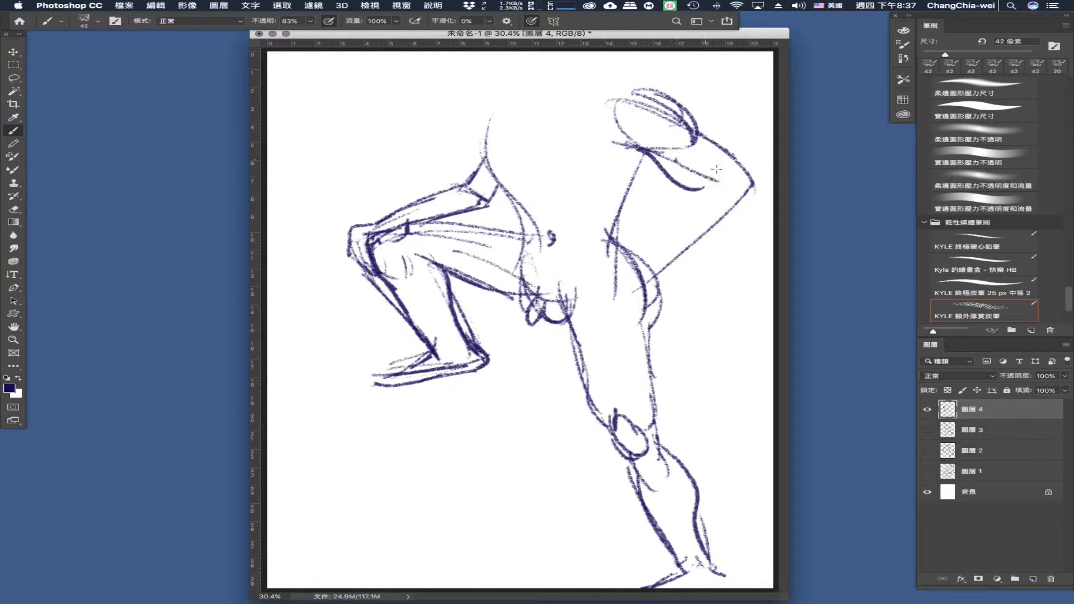
drag(700, 144, 739, 182)
mouse_move(706, 193)
mouse_down()
mouse_move(680, 229)
mouse_move(701, 206)
mouse_move(687, 218)
mouse_move(680, 207)
mouse_move(705, 209)
mouse_move(669, 235)
mouse_up()
mouse_move(758, 190)
mouse_down()
mouse_move(650, 254)
mouse_move(677, 229)
mouse_move(654, 258)
mouse_up()
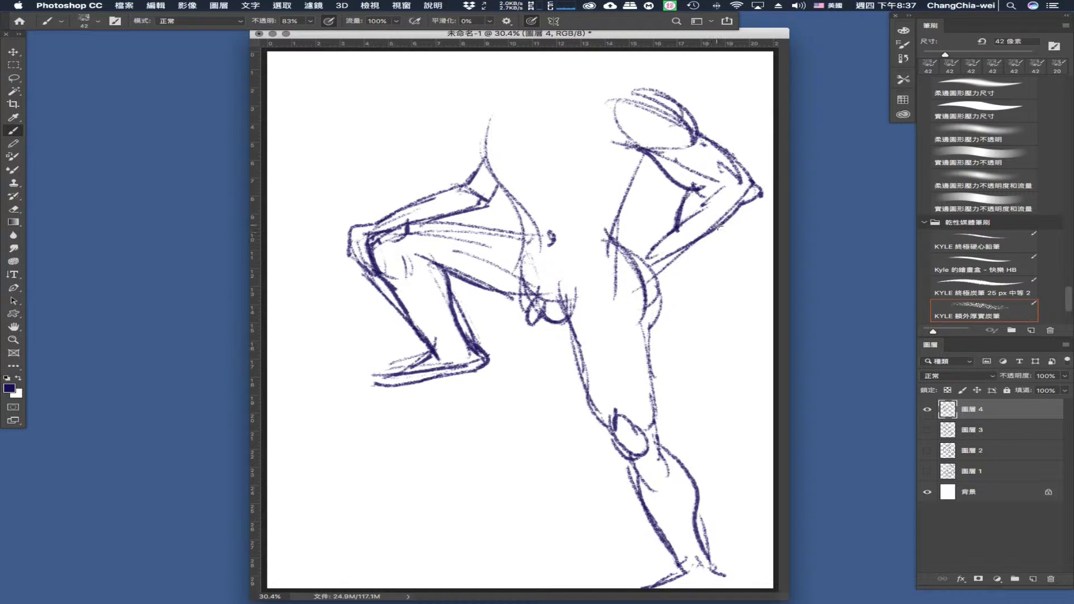
drag(720, 224, 655, 277)
mouse_move(676, 220)
mouse_down()
mouse_move(639, 269)
mouse_move(613, 272)
mouse_move(599, 296)
mouse_move(598, 281)
mouse_move(651, 292)
mouse_move(651, 282)
mouse_move(630, 310)
mouse_move(585, 312)
mouse_up()
mouse_move(585, 311)
mouse_down()
mouse_move(629, 308)
mouse_move(585, 308)
mouse_move(607, 325)
mouse_move(619, 292)
mouse_move(625, 322)
mouse_move(634, 320)
mouse_up()
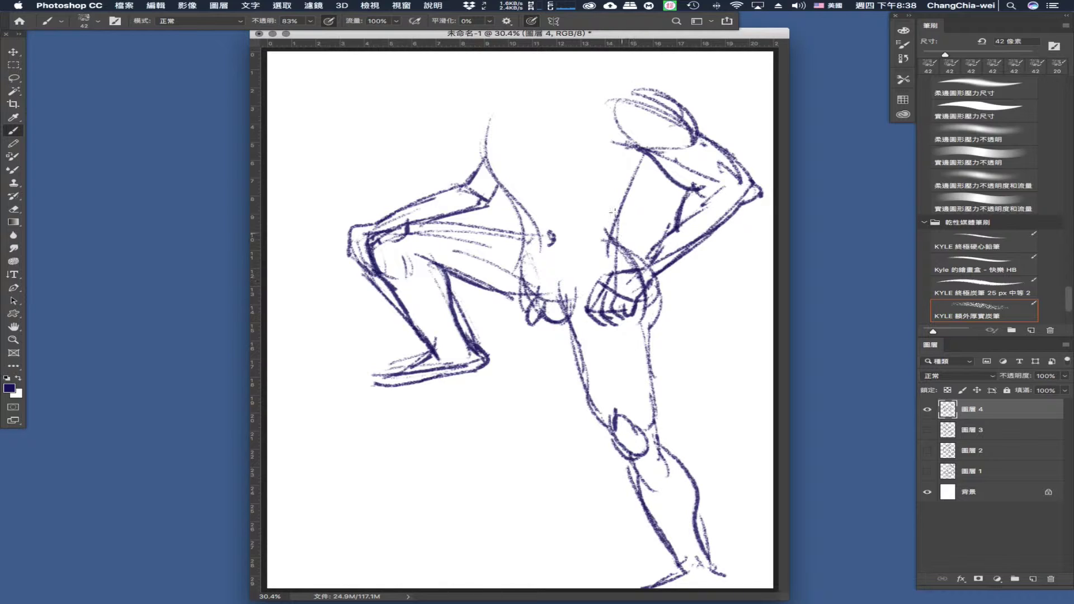
- Sketch the lower chest curves and the centre line, and strengthen the torso's sides and the raised thigh's upper edge
mouse_move(643, 169)
mouse_down()
mouse_move(653, 207)
mouse_move(627, 249)
mouse_move(633, 264)
mouse_move(614, 248)
mouse_up()
drag(557, 165, 595, 173)
drag(557, 162, 596, 170)
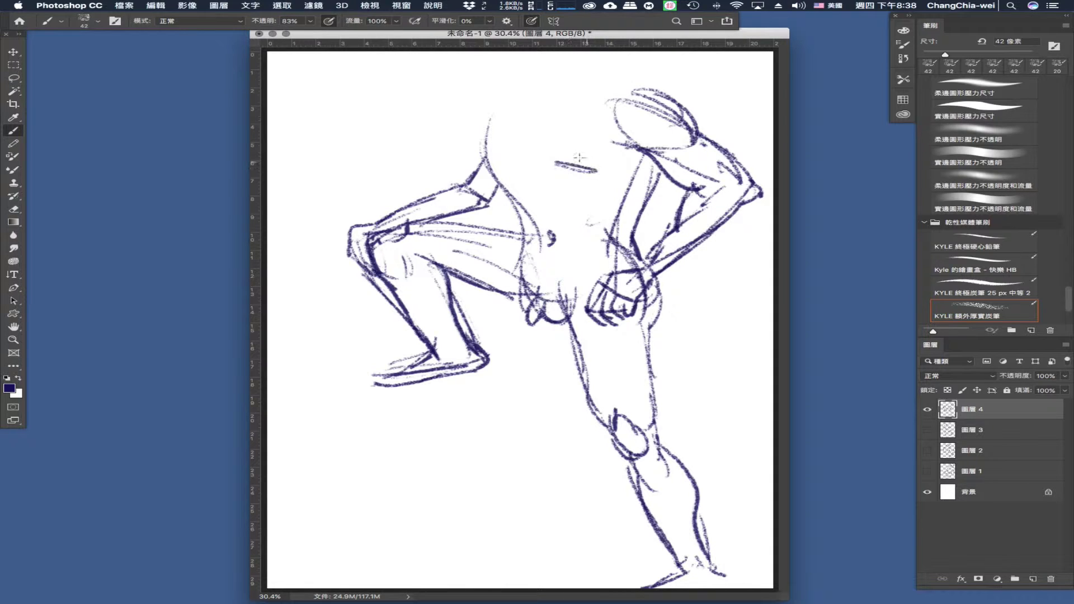
mouse_move(496, 135)
mouse_down()
mouse_move(490, 163)
mouse_move(511, 176)
mouse_move(541, 165)
mouse_up()
mouse_move(535, 111)
mouse_down()
mouse_move(540, 165)
mouse_move(609, 178)
mouse_move(537, 194)
mouse_up()
drag(534, 191, 585, 182)
mouse_move(507, 185)
mouse_down()
mouse_move(529, 230)
mouse_move(520, 215)
mouse_move(528, 262)
mouse_up()
drag(424, 220, 526, 238)
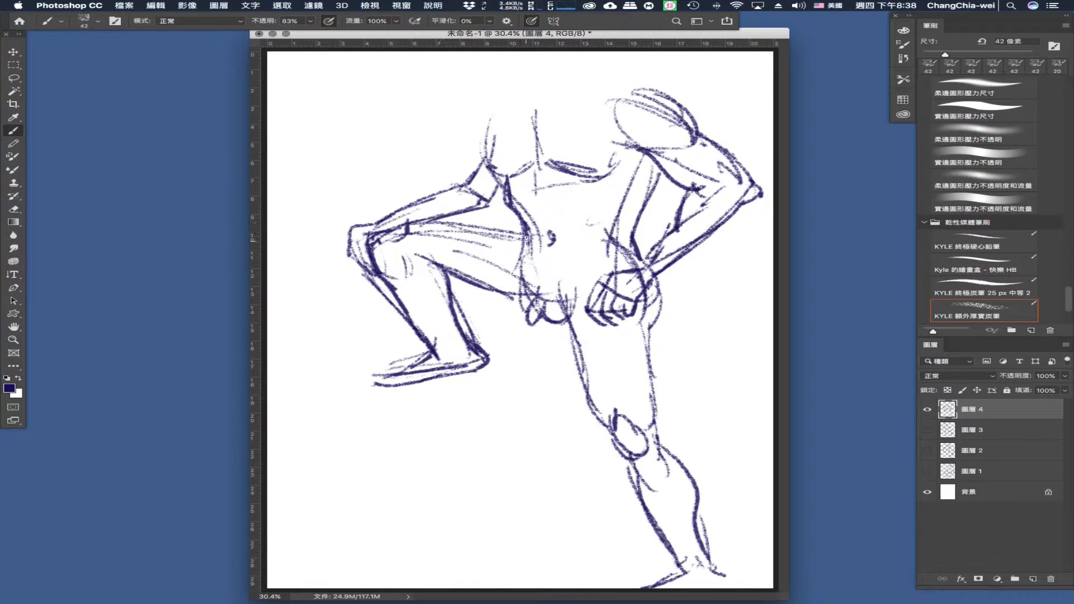
drag(533, 200, 529, 232)
- Sketch the shoulder tops, neck and jaw, and darken the chest contours and centre line
drag(492, 130, 537, 100)
mouse_move(649, 91)
mouse_down()
mouse_move(528, 105)
mouse_move(546, 101)
mouse_up()
mouse_move(541, 89)
mouse_down()
mouse_move(521, 105)
mouse_move(576, 70)
mouse_up()
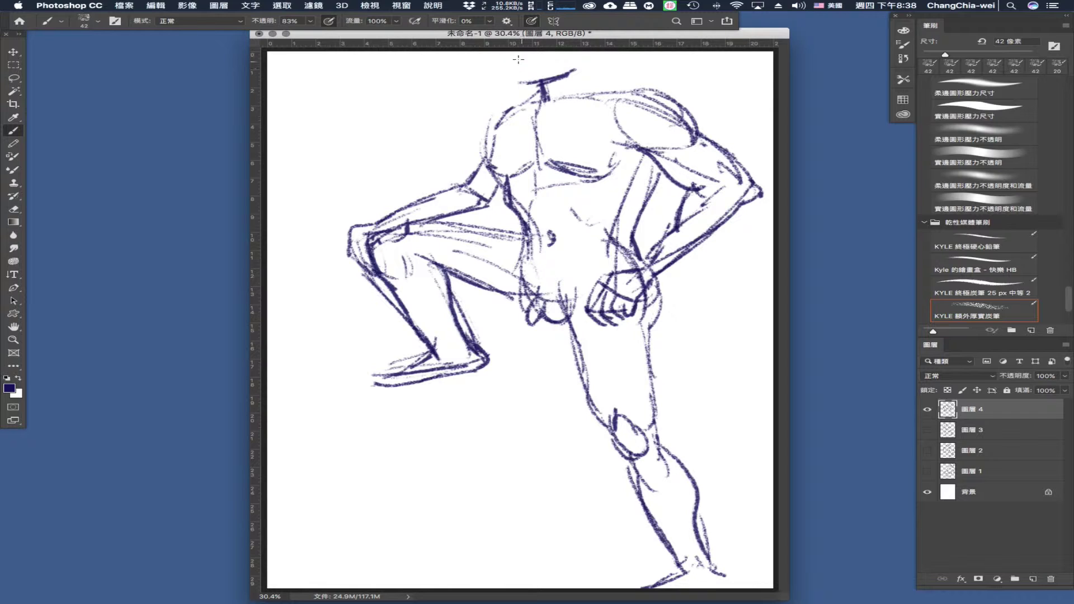
mouse_move(516, 53)
mouse_down()
mouse_move(520, 75)
mouse_move(540, 80)
mouse_up()
mouse_move(587, 67)
mouse_down()
mouse_move(602, 57)
mouse_move(620, 94)
mouse_move(589, 91)
mouse_move(597, 54)
mouse_move(578, 102)
mouse_move(561, 110)
mouse_move(570, 102)
mouse_up()
mouse_move(576, 106)
mouse_down()
mouse_move(619, 100)
mouse_move(585, 104)
mouse_move(605, 76)
mouse_move(661, 98)
mouse_move(643, 95)
mouse_move(657, 103)
mouse_move(631, 150)
mouse_move(641, 163)
mouse_up()
drag(537, 128, 540, 166)
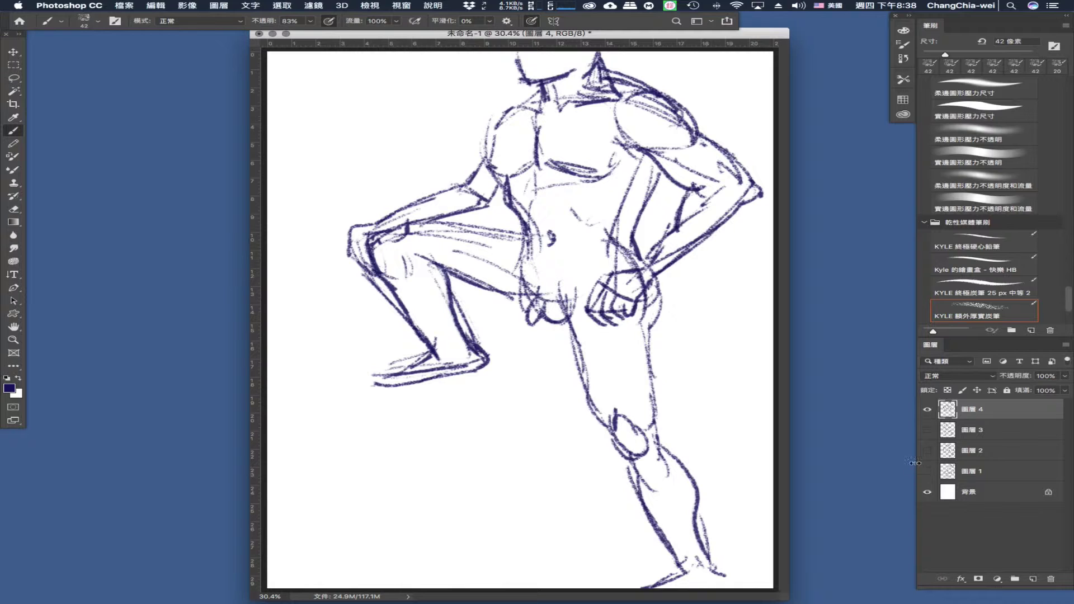
- Add a new layer, hide 圖層 4, and sketch the fifth figure's long diagonal line leading into a rounded form
click(1034, 579)
click(928, 430)
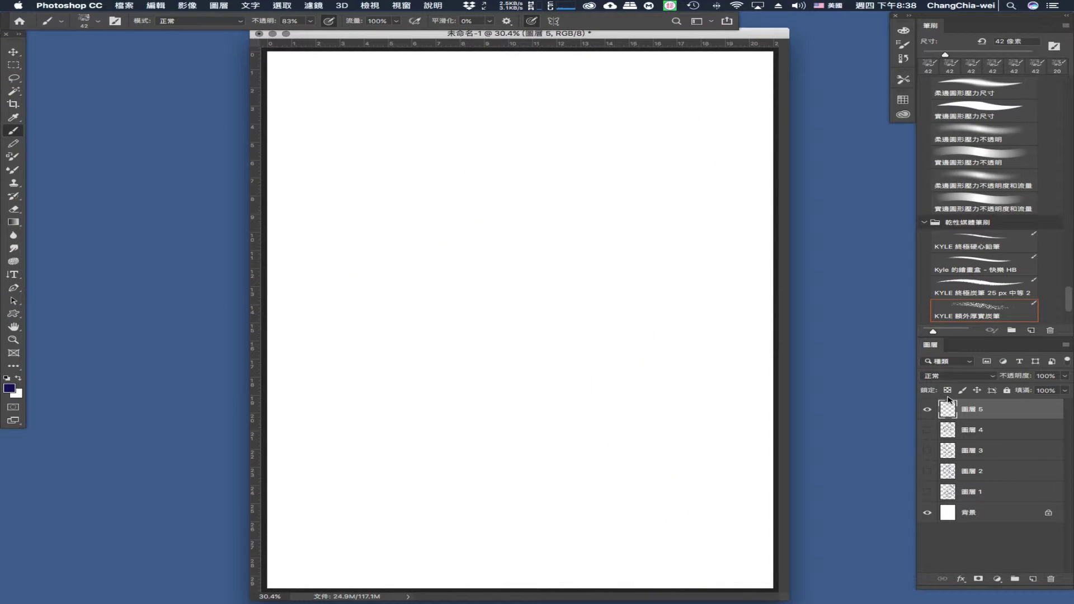
drag(678, 130, 561, 220)
drag(620, 149, 548, 240)
mouse_move(388, 274)
mouse_down()
mouse_move(450, 247)
mouse_move(538, 241)
mouse_move(513, 252)
mouse_up()
mouse_move(541, 241)
mouse_down()
mouse_move(431, 278)
mouse_move(545, 253)
mouse_up()
drag(479, 251, 448, 290)
mouse_move(467, 250)
mouse_down()
mouse_move(474, 298)
mouse_move(540, 263)
mouse_up()
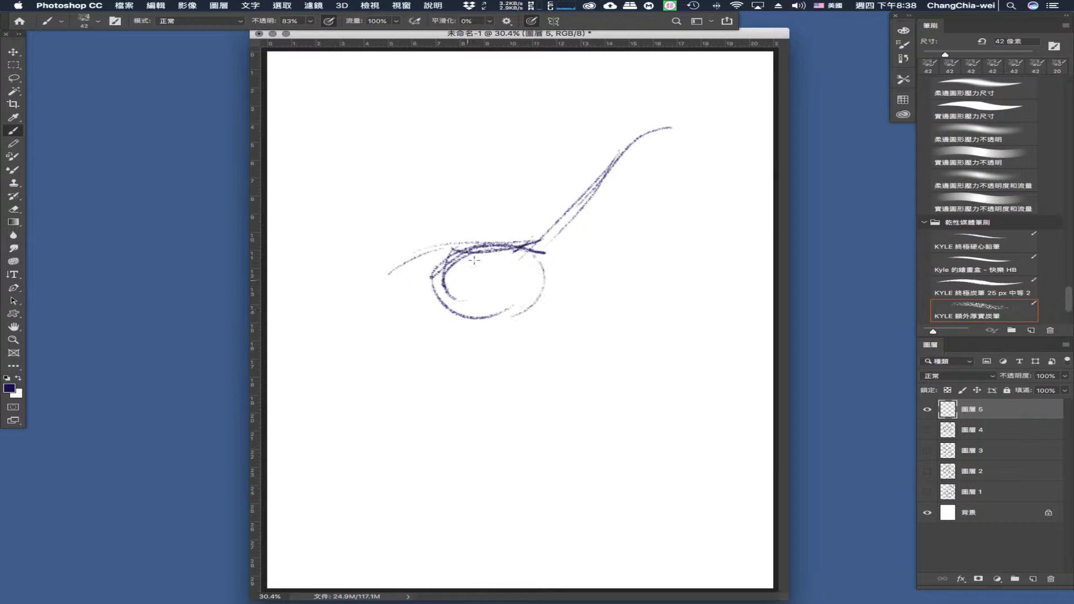
- Sketch the fifth figure's trailing thigh from the rounded buttock form down to the bent knee, with repeated contour strokes
mouse_move(445, 266)
mouse_down()
mouse_move(535, 286)
mouse_move(454, 386)
mouse_up()
drag(512, 317, 434, 404)
drag(460, 283, 424, 361)
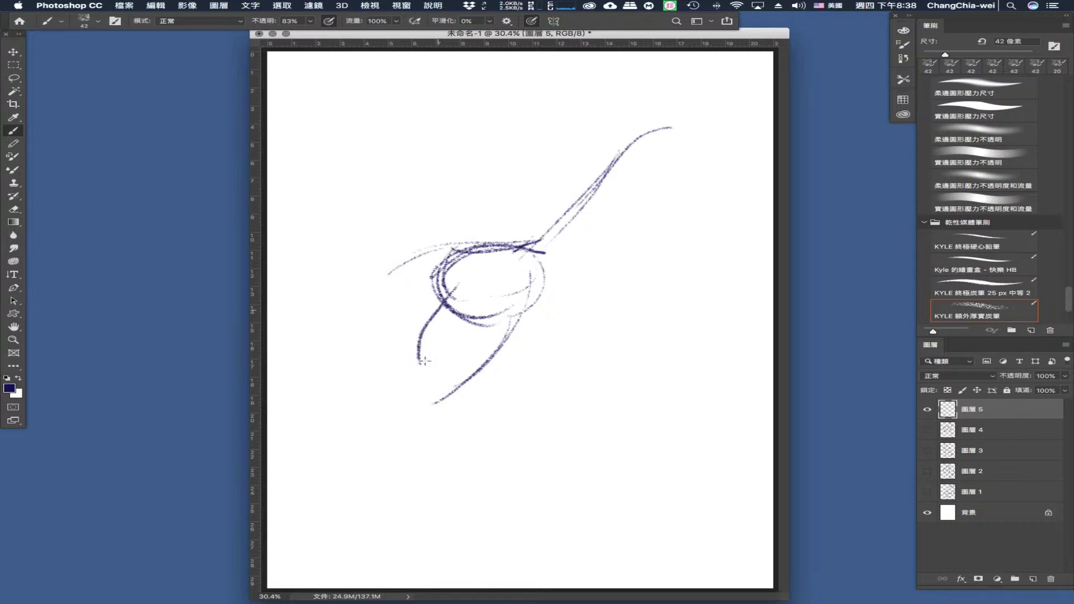
drag(428, 322, 421, 387)
drag(507, 325, 439, 408)
mouse_move(471, 372)
mouse_down()
mouse_move(412, 407)
mouse_move(417, 422)
mouse_move(448, 414)
mouse_up()
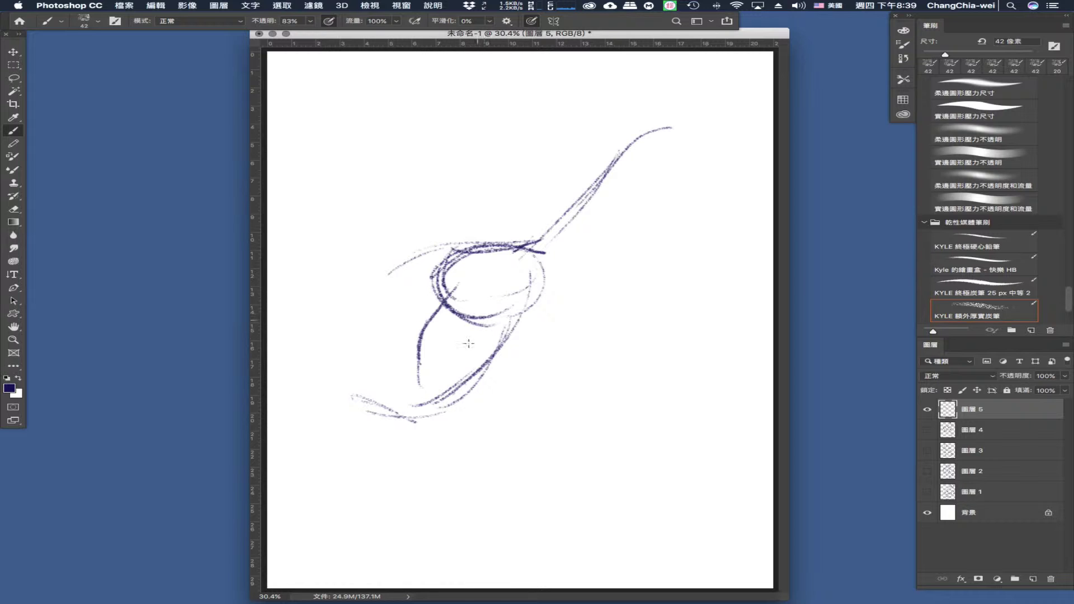
drag(486, 313, 439, 397)
- Sketch the front thigh's upper and lower edges down to the bent knee, and start the calf's back contour
drag(510, 263, 594, 328)
mouse_move(540, 273)
mouse_down()
mouse_move(613, 342)
mouse_move(604, 356)
mouse_up()
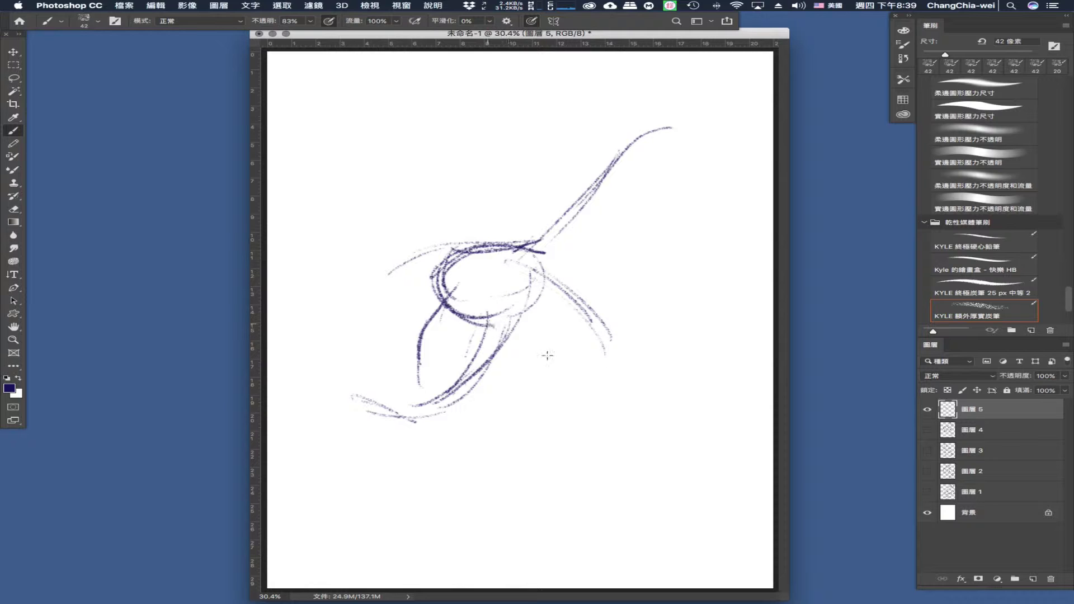
drag(487, 323, 576, 366)
mouse_move(595, 325)
mouse_down()
mouse_move(608, 367)
mouse_move(634, 377)
mouse_up()
mouse_move(558, 353)
mouse_down()
mouse_move(575, 375)
mouse_move(536, 448)
mouse_up()
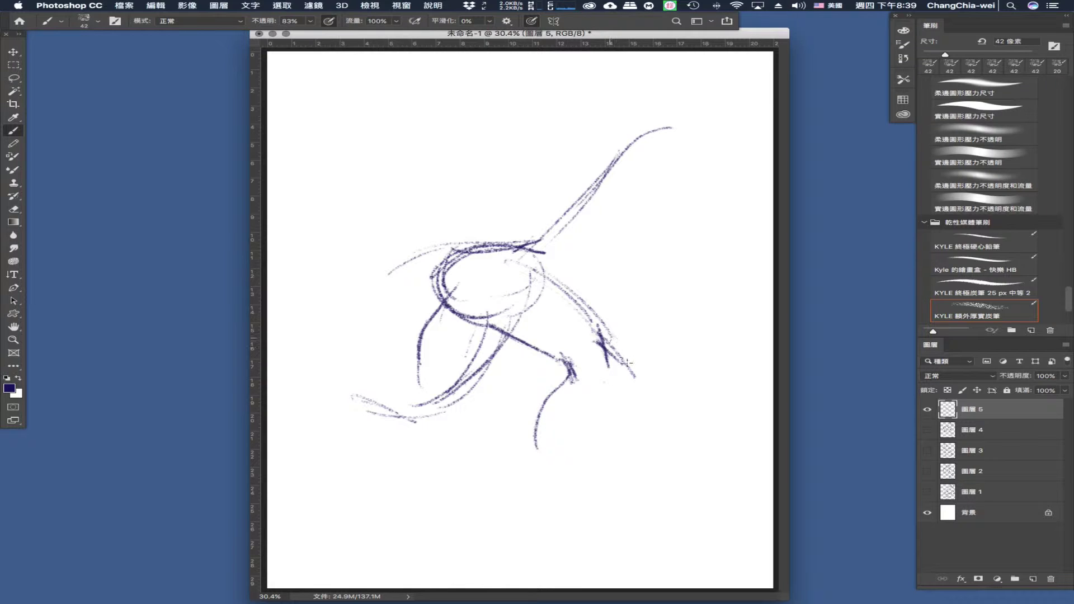
- Sketch the front leg's knee, shin and calf down to the ankle, and outline the foot
mouse_move(611, 336)
mouse_down()
mouse_move(634, 368)
mouse_move(569, 450)
mouse_up()
drag(608, 401, 555, 486)
drag(536, 430, 514, 498)
mouse_move(571, 463)
mouse_down()
mouse_move(558, 488)
mouse_move(519, 506)
mouse_move(593, 505)
mouse_up()
drag(533, 506, 615, 511)
drag(560, 485, 631, 513)
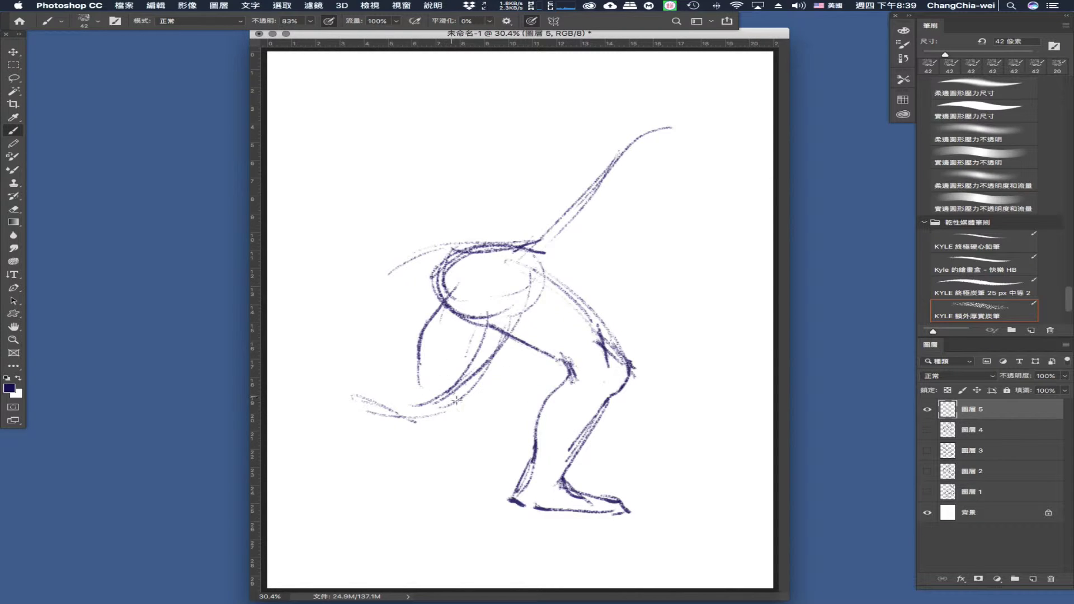
- Darken the trailing leg's knee and sketch its lower leg extending back to the canvas edge
mouse_move(438, 419)
mouse_down()
mouse_move(464, 396)
mouse_move(411, 428)
mouse_up()
mouse_move(401, 416)
mouse_down()
mouse_move(432, 422)
mouse_move(451, 355)
mouse_move(417, 401)
mouse_up()
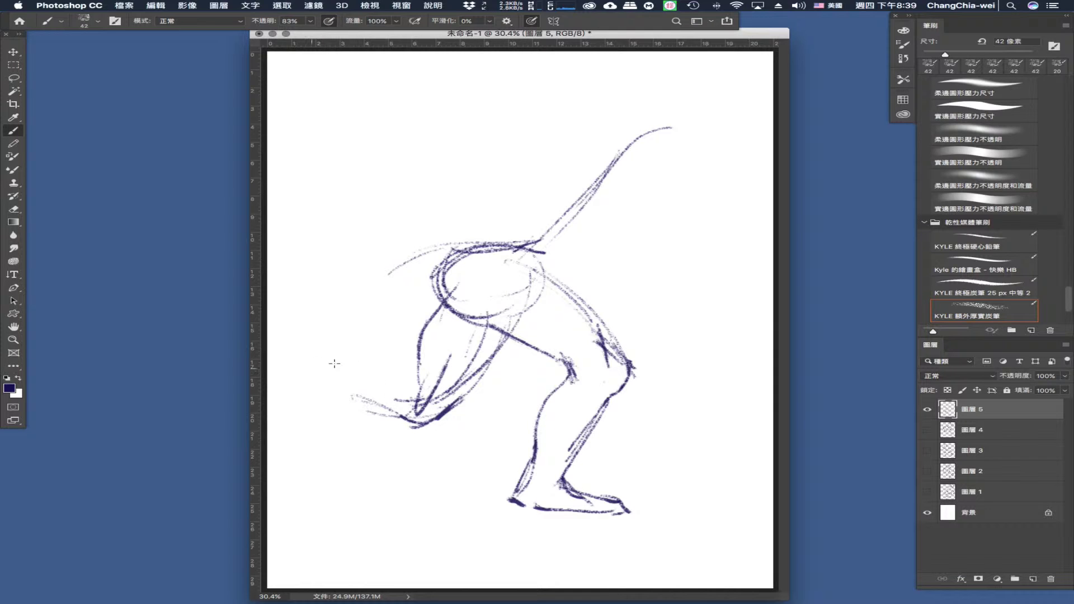
mouse_move(311, 369)
mouse_down()
mouse_move(376, 369)
mouse_move(439, 391)
mouse_up()
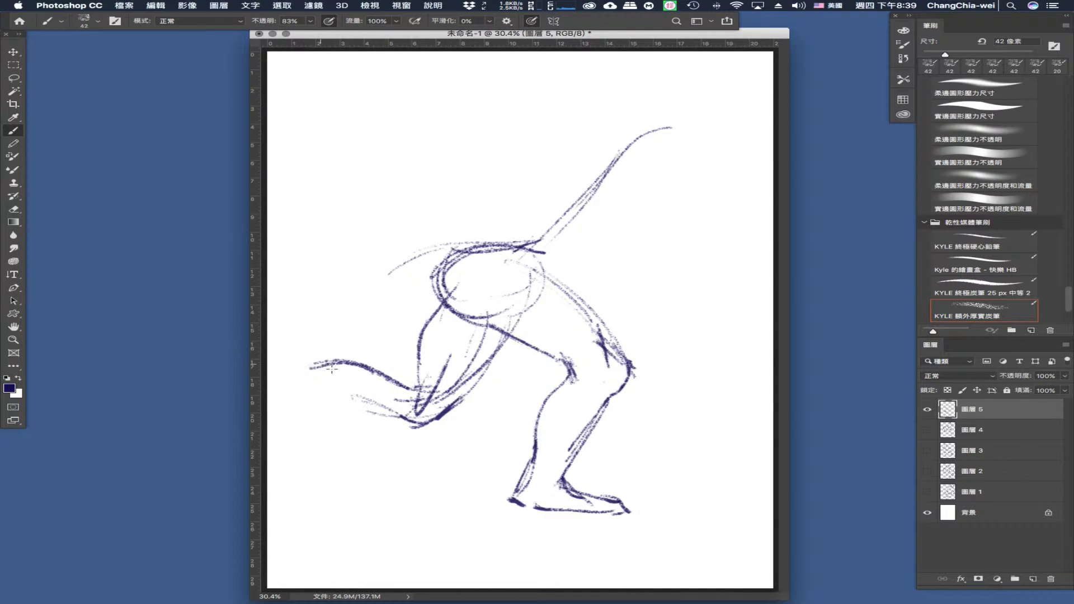
mouse_move(334, 371)
mouse_down()
mouse_move(270, 356)
mouse_move(299, 392)
mouse_move(397, 419)
mouse_up()
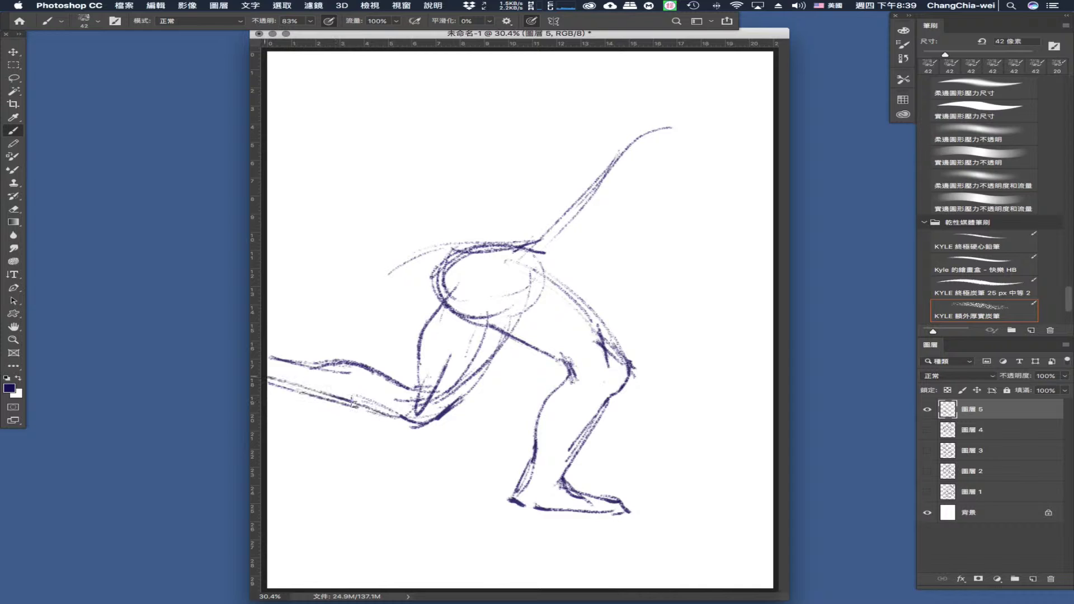
mouse_move(316, 389)
mouse_down()
mouse_move(423, 429)
mouse_move(434, 418)
mouse_move(384, 423)
mouse_move(279, 374)
mouse_up()
drag(306, 387, 277, 378)
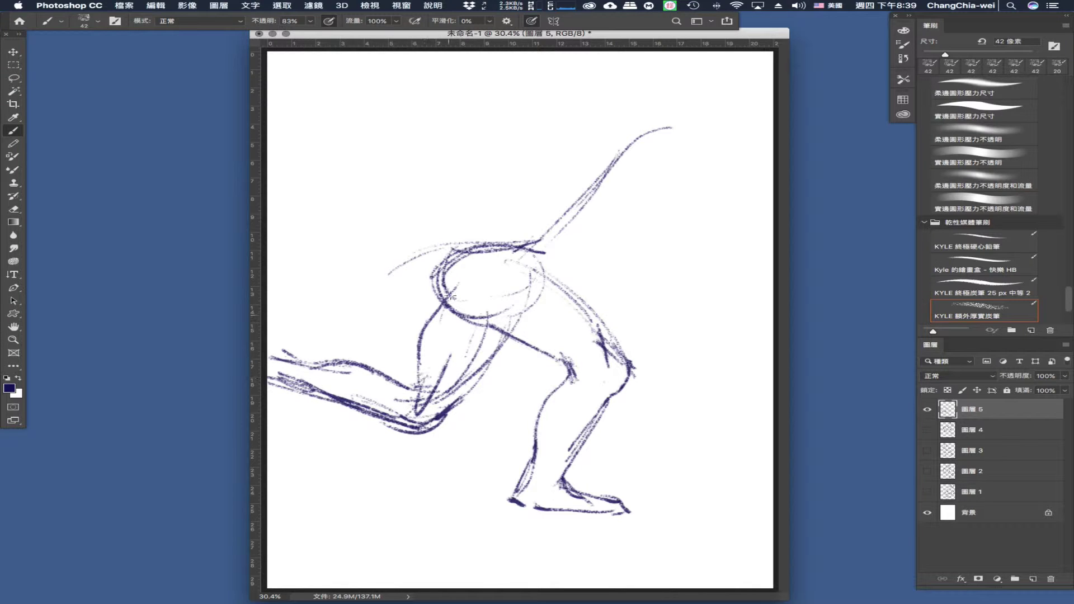
- Strengthen the buttock's outer curve, add its inner contours, and darken the front edge of the trailing thigh
drag(440, 259, 434, 320)
mouse_move(492, 258)
mouse_down()
mouse_move(485, 297)
mouse_move(496, 313)
mouse_up()
mouse_move(520, 275)
mouse_down()
mouse_move(497, 317)
mouse_move(503, 342)
mouse_move(449, 413)
mouse_up()
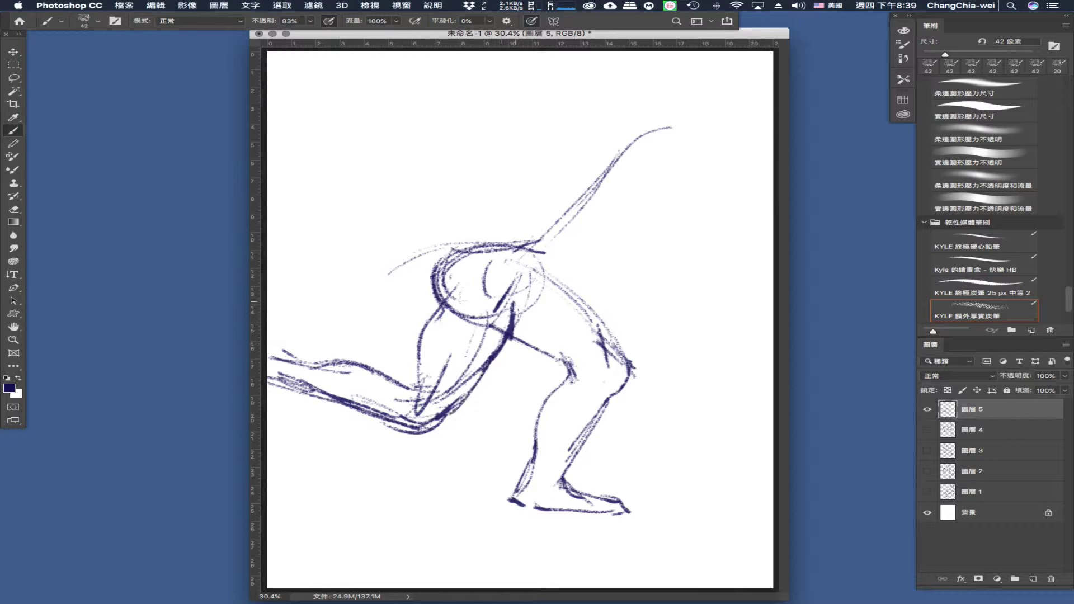
drag(532, 311, 542, 293)
- Sketch the back line from the hips up to the shoulder, with the flank line and the belly's lower edge
mouse_move(515, 250)
mouse_down()
mouse_move(519, 290)
mouse_move(541, 240)
mouse_up()
drag(504, 244, 535, 231)
drag(506, 242, 587, 197)
mouse_move(589, 195)
mouse_down()
mouse_move(584, 255)
mouse_move(559, 285)
mouse_move(607, 250)
mouse_move(600, 267)
mouse_up()
drag(561, 287, 617, 261)
drag(554, 219, 670, 141)
drag(620, 164, 673, 158)
- Sketch the rib cage's lower contours and the rounded shoulder at the top of the hanging arm
mouse_move(562, 204)
mouse_down()
mouse_move(639, 166)
mouse_move(666, 176)
mouse_move(650, 240)
mouse_up()
drag(643, 201, 662, 286)
mouse_move(599, 274)
mouse_down()
mouse_move(660, 238)
mouse_move(653, 255)
mouse_up()
drag(602, 235, 644, 239)
mouse_move(703, 179)
mouse_down()
mouse_move(707, 216)
mouse_move(682, 247)
mouse_up()
mouse_move(655, 202)
mouse_down()
mouse_move(684, 246)
mouse_move(658, 263)
mouse_move(666, 287)
mouse_up()
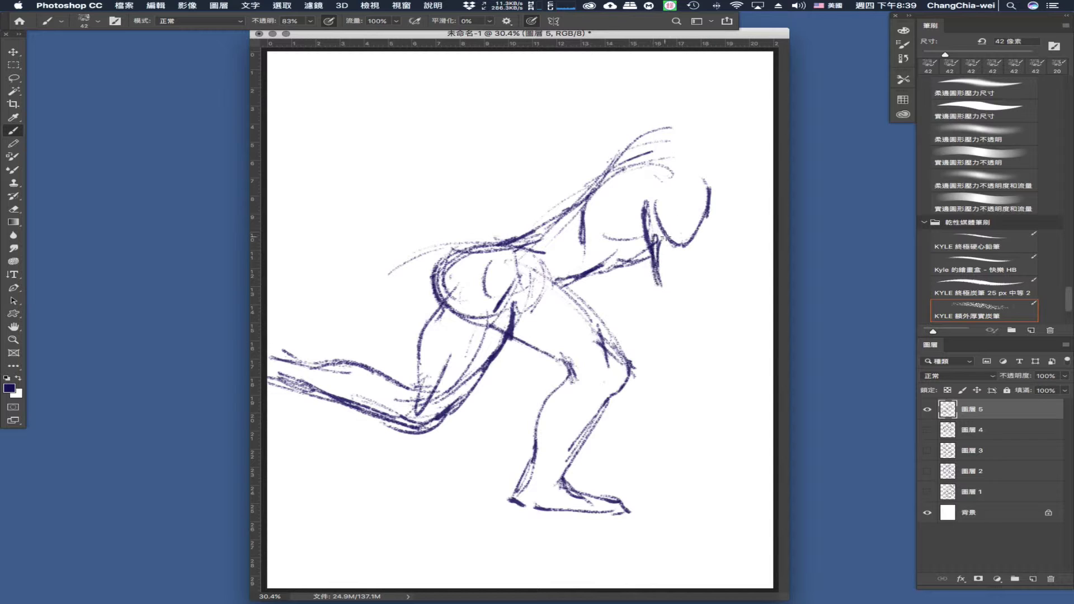
- Sketch the supporting arm from the elbow down the forearm, ending in a hand with spread fingers
mouse_move(670, 246)
mouse_down()
mouse_move(686, 283)
mouse_move(669, 291)
mouse_up()
mouse_move(702, 237)
mouse_down()
mouse_move(692, 293)
mouse_move(656, 304)
mouse_move(687, 307)
mouse_up()
mouse_move(693, 270)
mouse_down()
mouse_move(704, 292)
mouse_move(684, 322)
mouse_move(696, 386)
mouse_up()
mouse_move(674, 319)
mouse_down()
mouse_move(700, 367)
mouse_move(694, 303)
mouse_up()
mouse_move(699, 308)
mouse_down()
mouse_move(715, 381)
mouse_move(734, 365)
mouse_move(746, 368)
mouse_move(730, 398)
mouse_move(749, 404)
mouse_move(764, 386)
mouse_move(773, 403)
mouse_move(770, 394)
mouse_up()
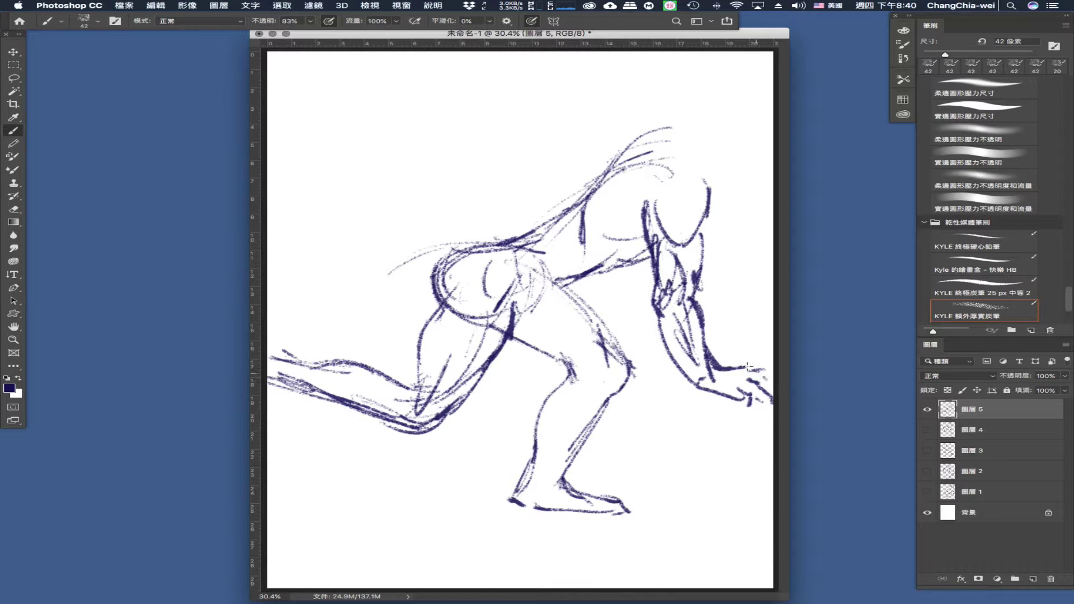
- Sketch the upper back and neck line, the far arm's edge, and the contours in front of the shoulder
drag(714, 218, 711, 276)
mouse_move(642, 161)
mouse_down()
mouse_move(690, 157)
mouse_move(712, 144)
mouse_move(716, 120)
mouse_move(760, 102)
mouse_up()
drag(708, 133, 753, 105)
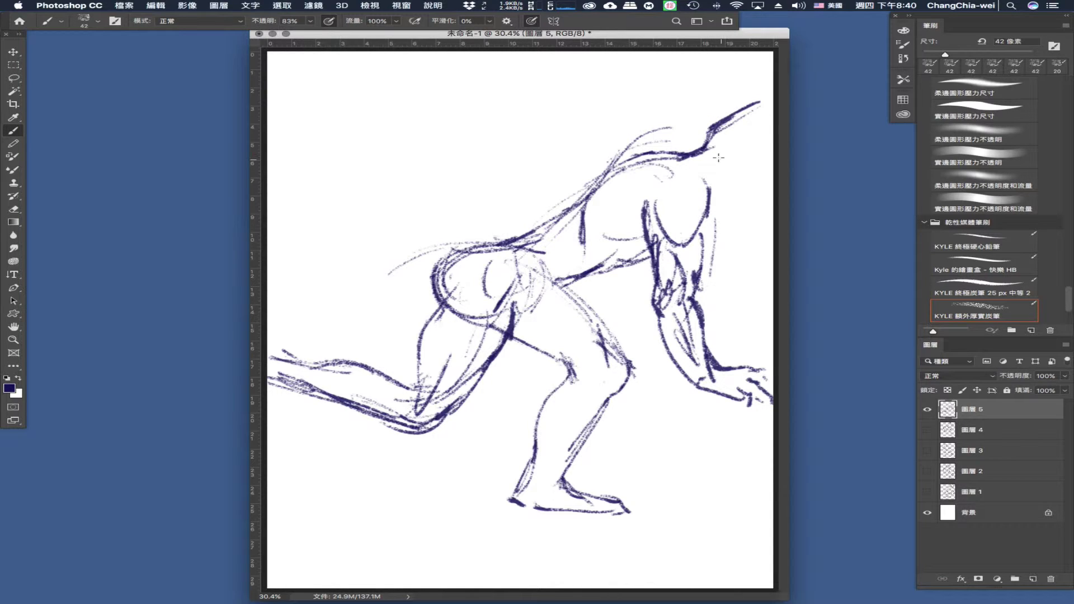
mouse_move(719, 158)
mouse_down()
mouse_move(734, 187)
mouse_move(712, 183)
mouse_move(701, 174)
mouse_move(721, 184)
mouse_move(715, 168)
mouse_move(769, 177)
mouse_up()
drag(701, 185, 686, 233)
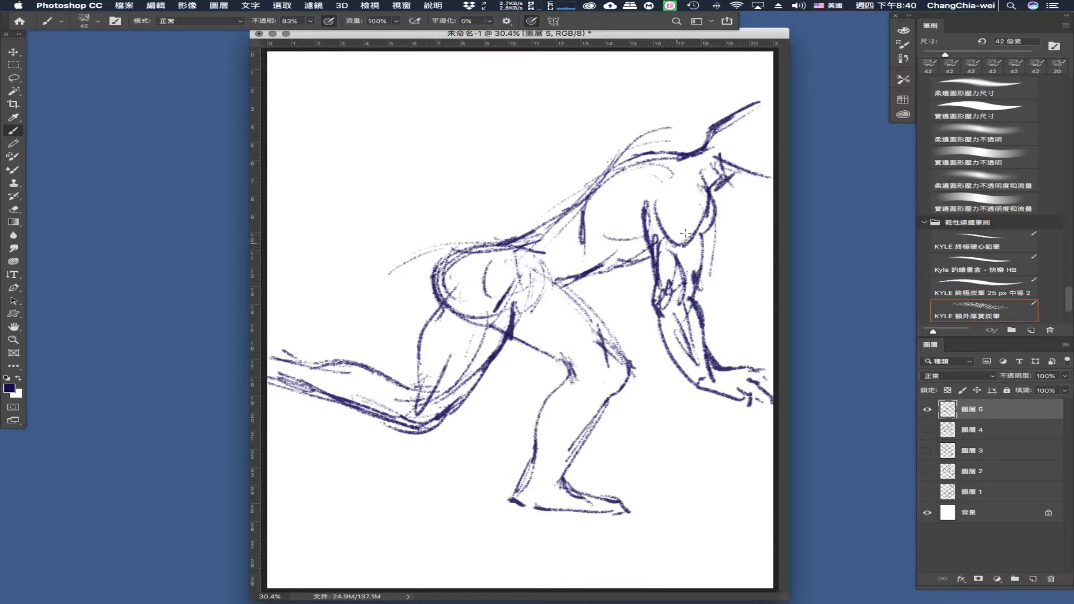
- Add the rib and waist folds, strengthen the lower back line, and darken the hip crease
drag(607, 236, 647, 244)
mouse_move(564, 219)
mouse_down()
mouse_move(576, 263)
mouse_move(570, 252)
mouse_up()
mouse_move(585, 201)
mouse_down()
mouse_move(597, 240)
mouse_move(559, 232)
mouse_move(487, 249)
mouse_up()
drag(550, 216, 478, 249)
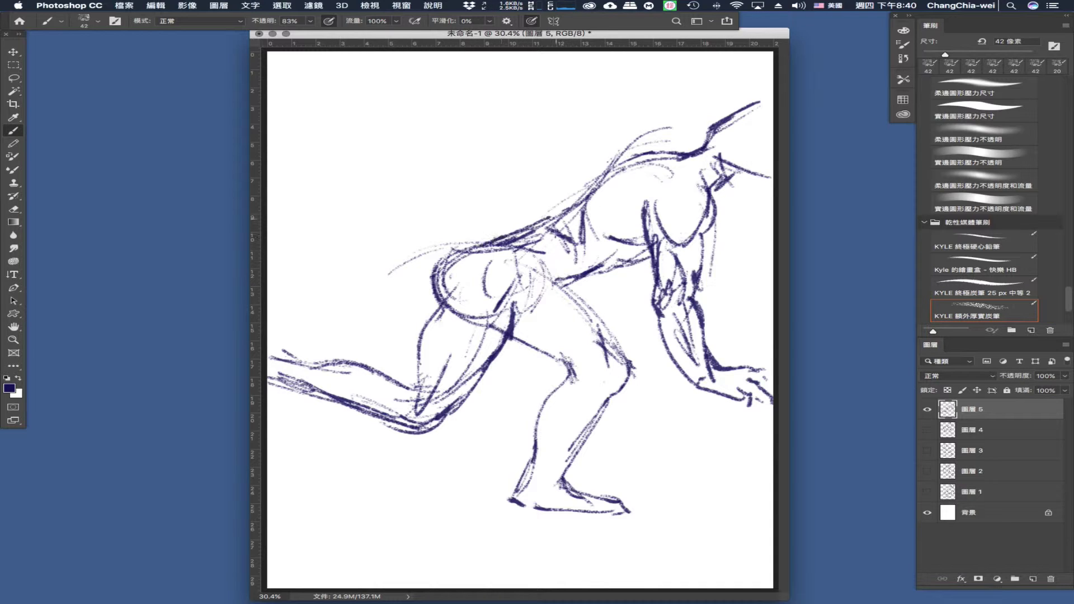
drag(575, 228, 547, 247)
mouse_move(538, 294)
mouse_down()
mouse_move(552, 254)
mouse_move(563, 279)
mouse_move(555, 266)
mouse_up()
- Shade the front thigh with close hatching strokes from the hip crease to the knee
mouse_move(516, 310)
mouse_down()
mouse_move(540, 282)
mouse_move(556, 283)
mouse_up()
mouse_move(507, 337)
mouse_down()
mouse_move(540, 290)
mouse_move(517, 336)
mouse_up()
drag(543, 292, 529, 341)
drag(553, 296, 540, 344)
drag(564, 298, 553, 348)
mouse_move(581, 302)
mouse_down()
mouse_move(550, 362)
mouse_move(597, 333)
mouse_move(571, 364)
mouse_up()
mouse_move(604, 327)
mouse_down()
mouse_move(579, 369)
mouse_move(618, 351)
mouse_up()
- Shade the front lower leg with diagonal hatching from below the knee down to the heel
mouse_move(559, 392)
mouse_down()
mouse_move(625, 361)
mouse_move(621, 377)
mouse_up()
mouse_move(540, 426)
mouse_down()
mouse_move(596, 397)
mouse_move(601, 406)
mouse_up()
drag(536, 444, 582, 422)
drag(530, 463, 562, 446)
drag(522, 488, 546, 469)
drag(510, 509, 520, 501)
- Hatch the shadow along the trailing thigh's front edge down to the knee
mouse_move(540, 301)
mouse_down()
mouse_move(515, 335)
mouse_move(480, 338)
mouse_move(461, 394)
mouse_up()
mouse_move(492, 322)
mouse_down()
mouse_move(486, 357)
mouse_move(429, 412)
mouse_up()
drag(452, 392, 433, 401)
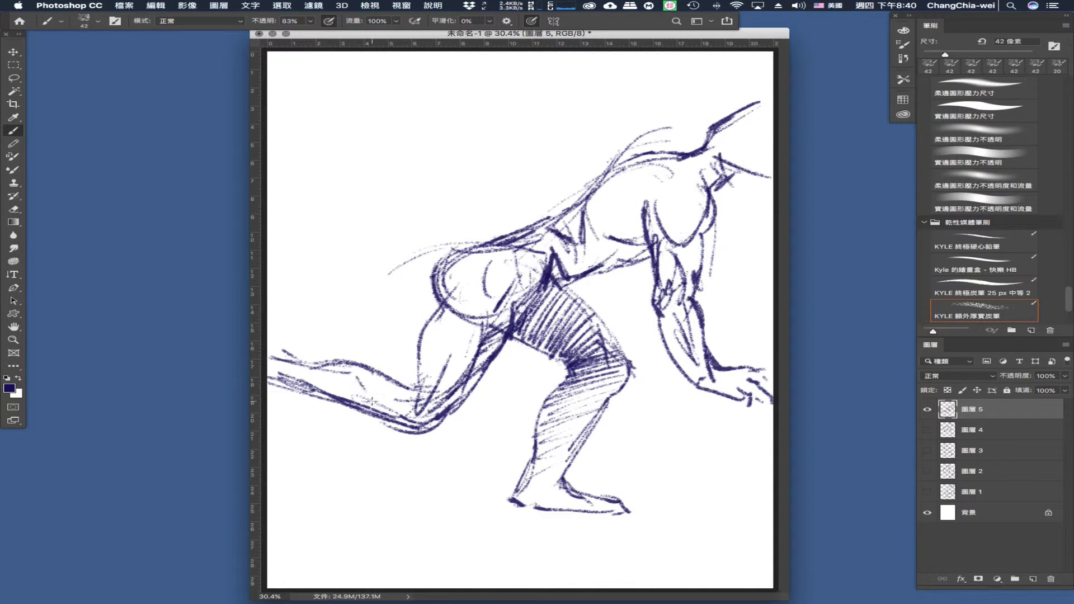
- Add a new layer, hide 圖層 5, and sketch the sixth figure's long curved torso side leading into the hip
click(1033, 580)
click(928, 430)
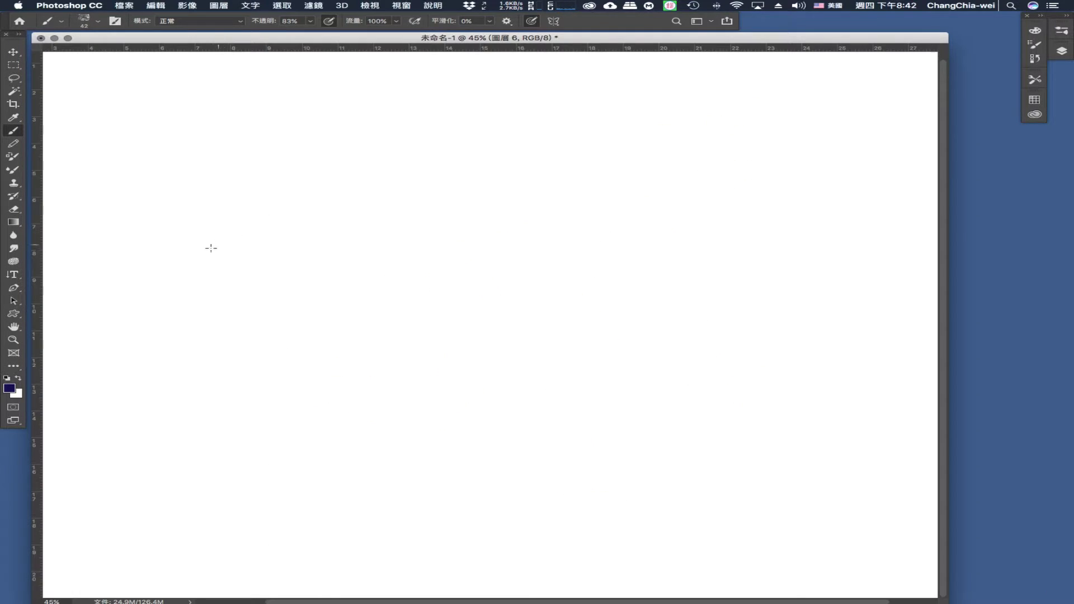
mouse_move(238, 305)
mouse_down()
mouse_move(206, 249)
mouse_move(307, 345)
mouse_up()
drag(268, 316, 363, 375)
mouse_move(293, 333)
mouse_down()
mouse_move(441, 394)
mouse_move(385, 376)
mouse_move(300, 442)
mouse_up()
drag(381, 384, 339, 416)
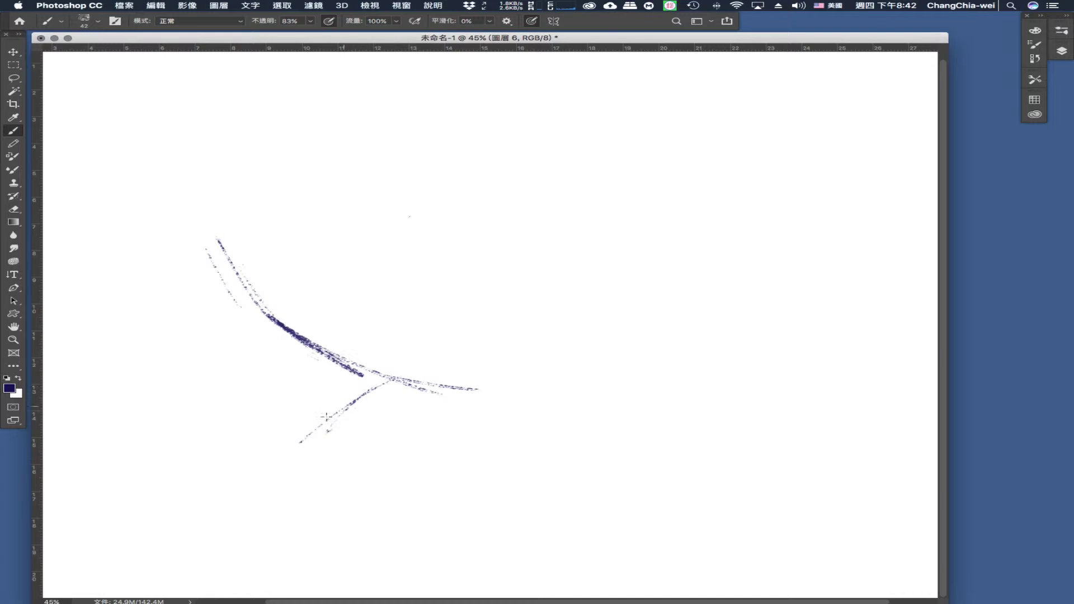
- Sketch the sixth figure's rounded buttock form below the torso curve, with a light guide stroke for the thigh
drag(624, 363, 556, 338)
drag(334, 404, 282, 483)
drag(376, 384, 286, 467)
mouse_move(314, 430)
mouse_down()
mouse_move(302, 490)
mouse_move(347, 512)
mouse_up()
drag(352, 423, 364, 511)
- Sketch the near thigh's underside sloping up to the knee, and the short contours around the knee
mouse_move(397, 476)
mouse_down()
mouse_move(325, 490)
mouse_move(350, 508)
mouse_move(518, 470)
mouse_move(398, 502)
mouse_move(603, 445)
mouse_up()
drag(541, 420, 665, 461)
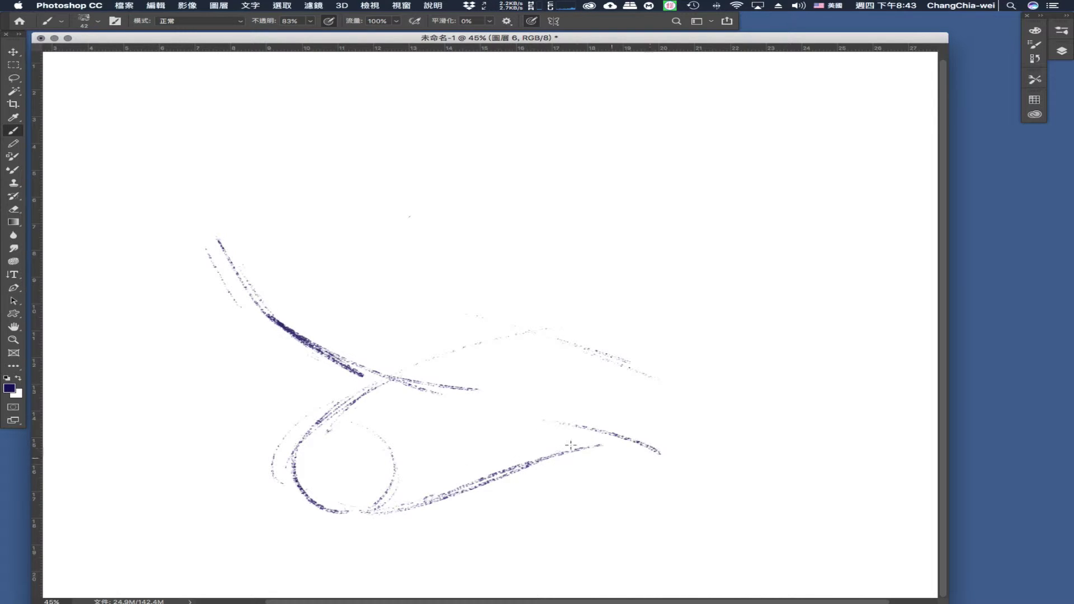
drag(548, 456, 620, 464)
drag(498, 394, 608, 418)
- Sketch the far leg's upper edge from the thigh over the knee and along the extended lower leg
drag(512, 300, 669, 361)
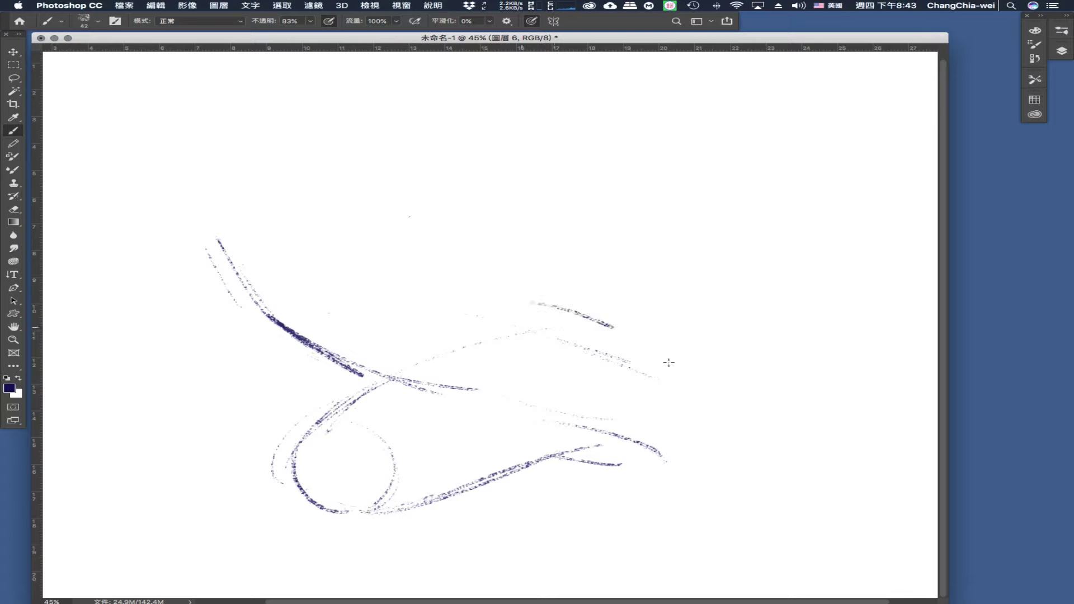
drag(471, 297, 675, 382)
mouse_move(529, 307)
mouse_down()
mouse_move(649, 363)
mouse_move(772, 386)
mouse_up()
mouse_move(450, 312)
mouse_down()
mouse_move(629, 346)
mouse_move(691, 376)
mouse_up()
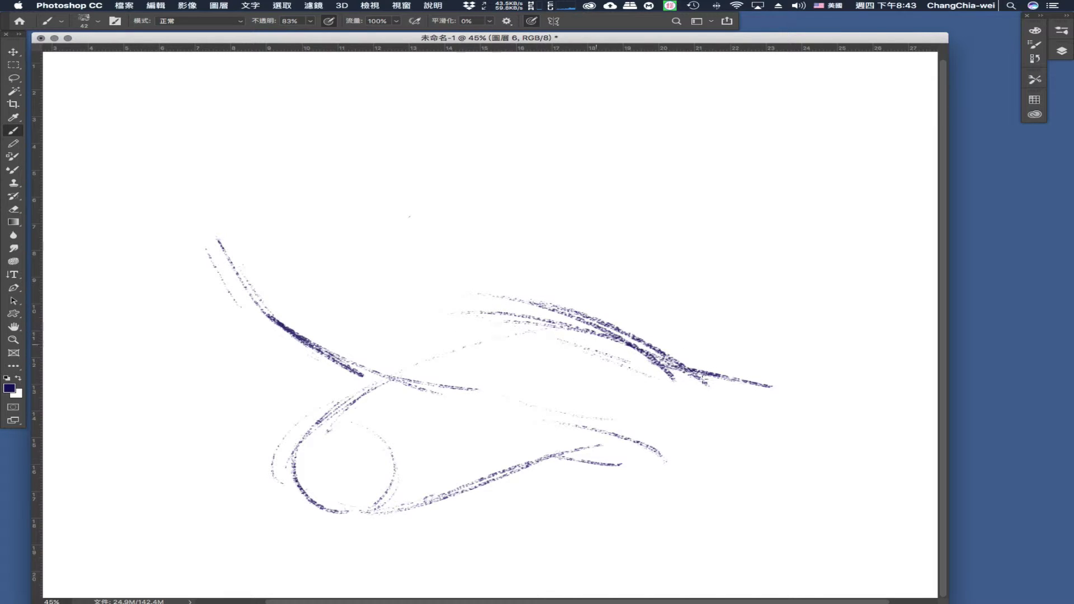
mouse_move(605, 361)
mouse_down()
mouse_move(805, 398)
mouse_move(866, 436)
mouse_move(917, 441)
mouse_up()
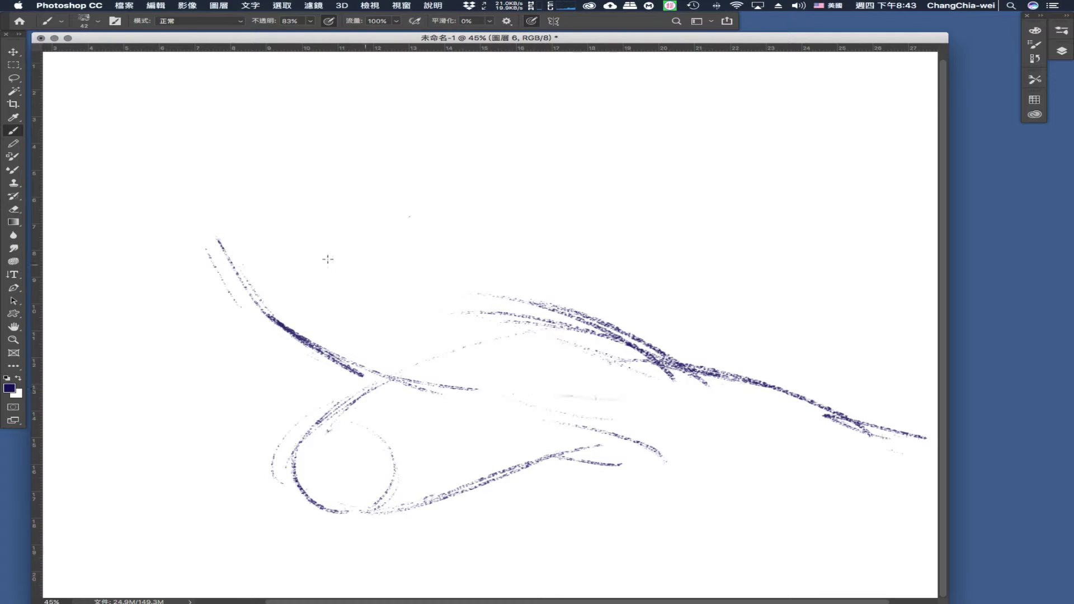
- Add the torso's outer side strokes and sketch the chest and shoulder lines across its top
drag(245, 254, 263, 288)
drag(316, 257, 329, 314)
drag(199, 254, 271, 335)
mouse_move(202, 241)
mouse_down()
mouse_move(356, 222)
mouse_move(255, 228)
mouse_up()
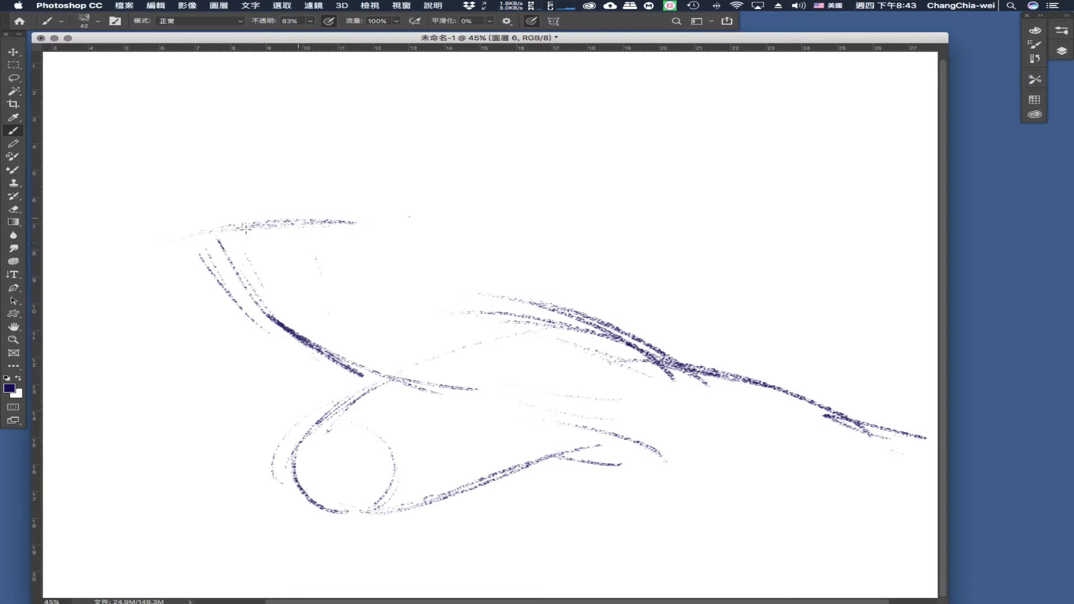
mouse_move(160, 238)
mouse_down()
mouse_move(319, 223)
mouse_move(408, 197)
mouse_up()
drag(302, 216, 458, 185)
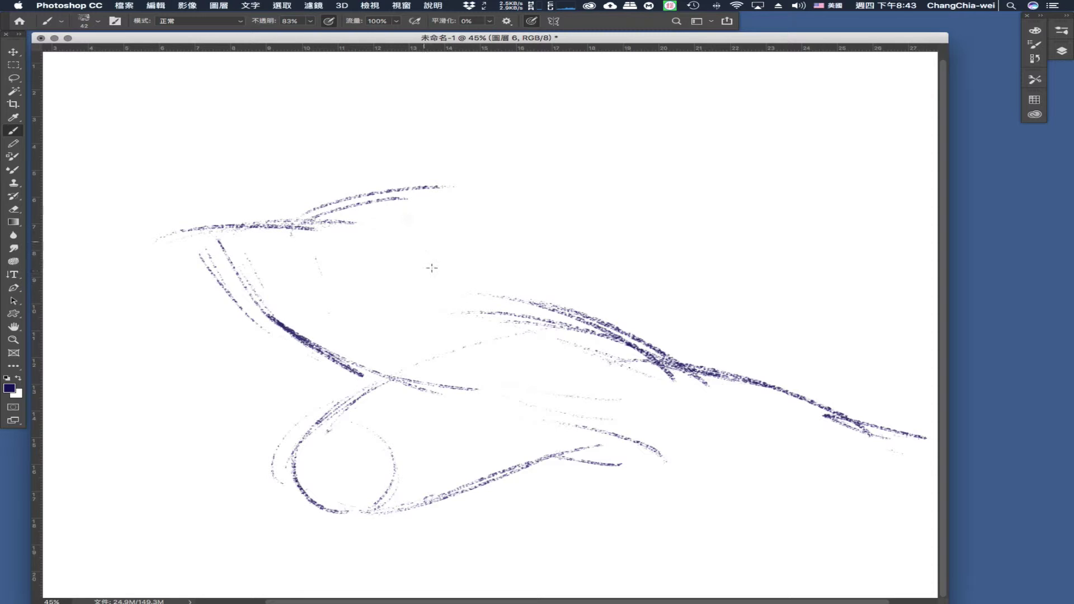
- Sketch the far side of the waist, the abdomen's inner contour, and the belly fold with the navel
mouse_move(426, 241)
mouse_down()
mouse_move(444, 311)
mouse_move(465, 313)
mouse_up()
mouse_move(464, 234)
mouse_down()
mouse_move(473, 324)
mouse_move(456, 291)
mouse_move(510, 318)
mouse_move(536, 310)
mouse_up()
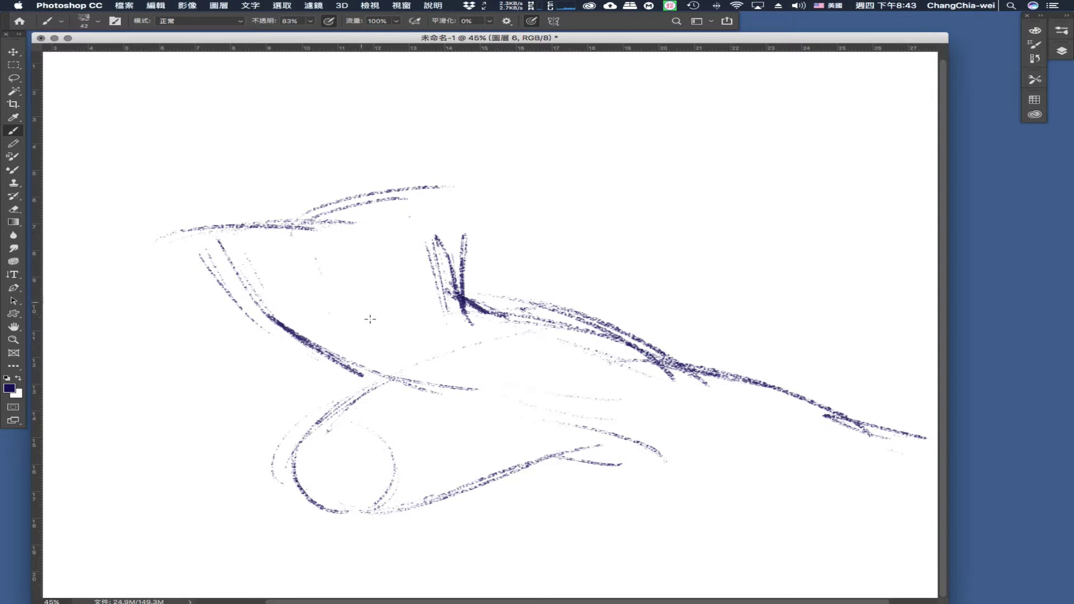
drag(330, 259, 339, 280)
mouse_move(317, 246)
mouse_down()
mouse_move(355, 322)
mouse_move(349, 313)
mouse_move(411, 314)
mouse_move(451, 296)
mouse_move(408, 302)
mouse_move(421, 297)
mouse_up()
drag(327, 339, 335, 316)
drag(404, 339, 442, 313)
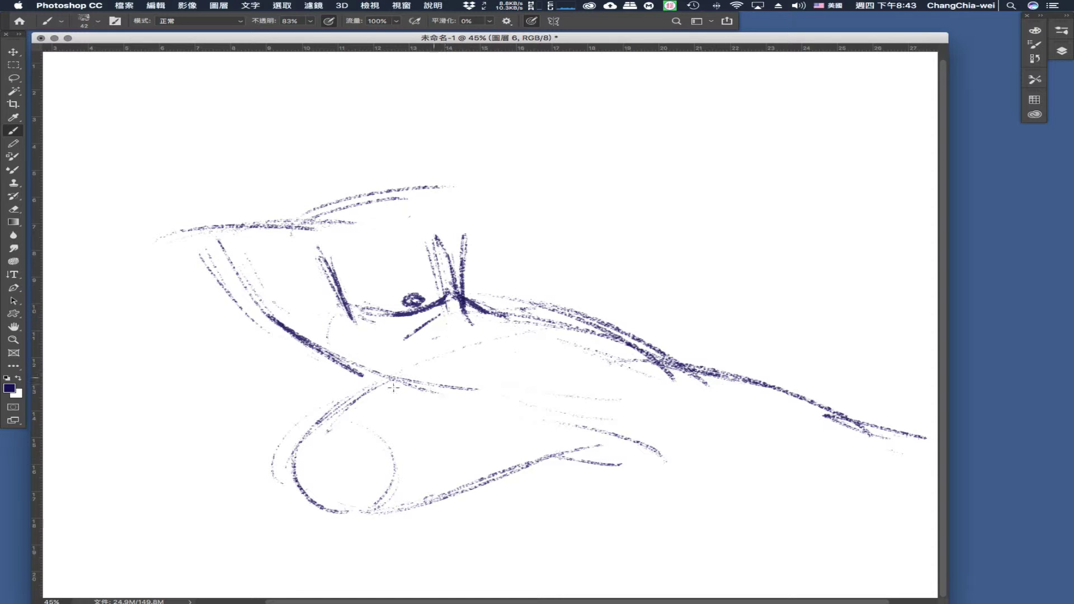
- Darken the hip crease where the torso meets the near thigh, and add the lower belly and groin folds
drag(340, 356, 381, 396)
mouse_move(421, 333)
mouse_down()
mouse_move(394, 363)
mouse_move(442, 390)
mouse_move(479, 393)
mouse_up()
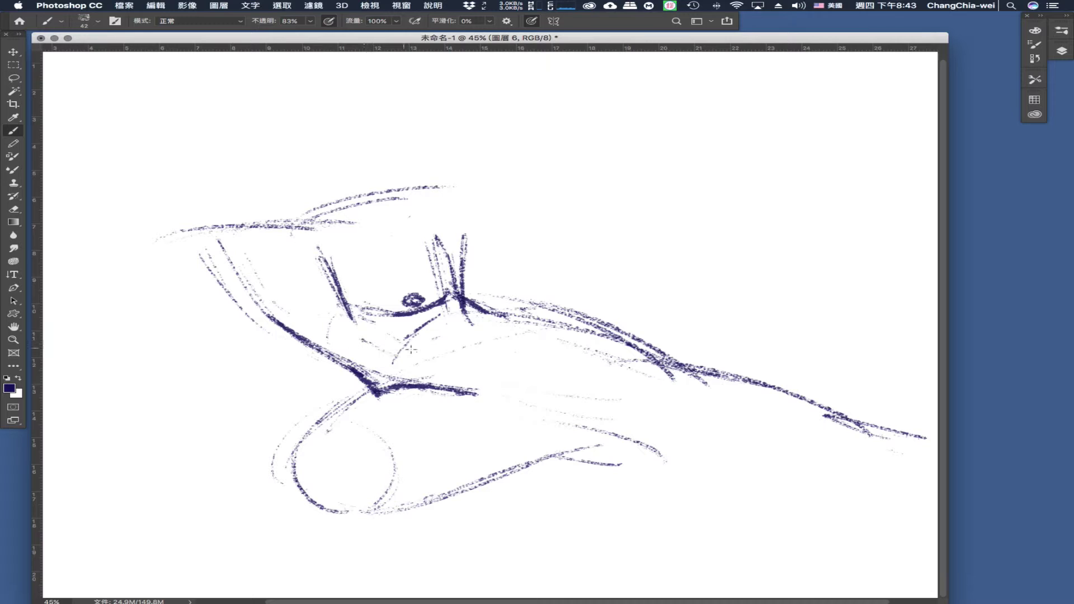
drag(407, 335, 373, 374)
mouse_move(448, 340)
mouse_down()
mouse_move(402, 369)
mouse_move(418, 360)
mouse_up()
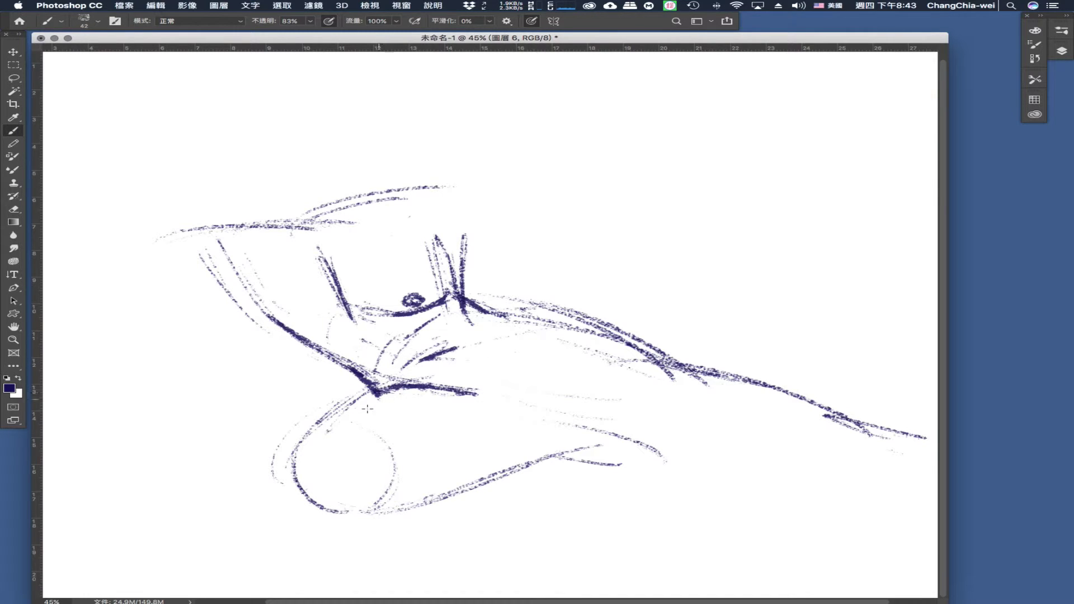
drag(372, 391, 356, 419)
drag(438, 397, 366, 406)
drag(425, 396, 330, 433)
- Extend the belly fold across the waist to the near side, and darken the torso's side contour there
drag(342, 297, 381, 313)
drag(302, 321, 382, 310)
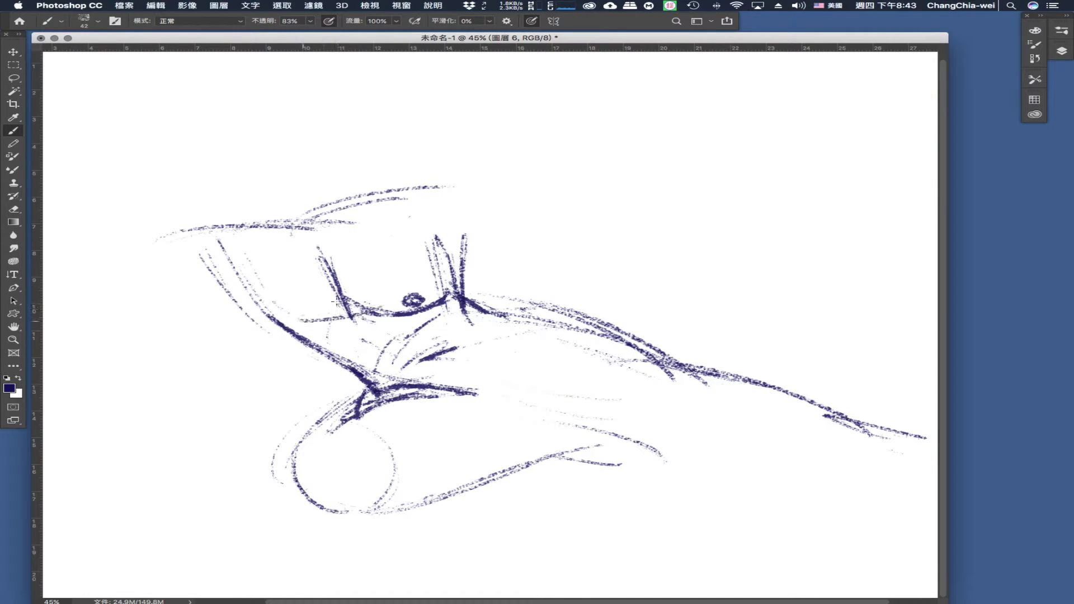
mouse_move(209, 259)
mouse_down()
mouse_move(252, 286)
mouse_move(272, 321)
mouse_up()
drag(246, 273, 269, 319)
mouse_move(235, 288)
mouse_down()
mouse_move(293, 325)
mouse_move(339, 317)
mouse_move(371, 346)
mouse_up()
- Sketch the chest contours and strengthen the shoulder's top curve towards the raised far arm
drag(369, 211, 384, 226)
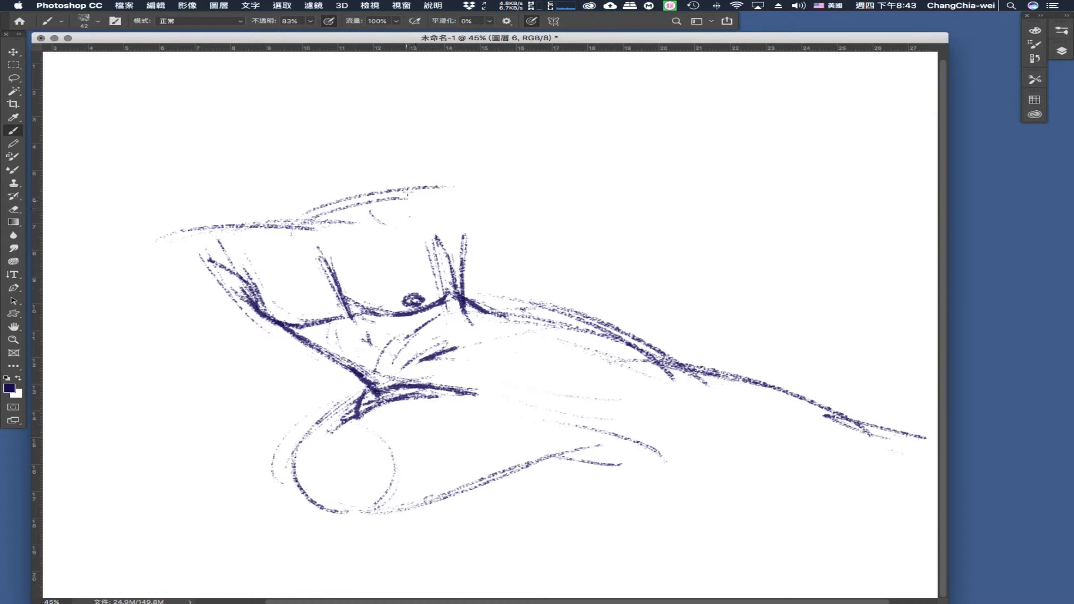
drag(316, 202, 454, 184)
mouse_move(402, 196)
mouse_down()
mouse_move(392, 226)
mouse_move(411, 223)
mouse_up()
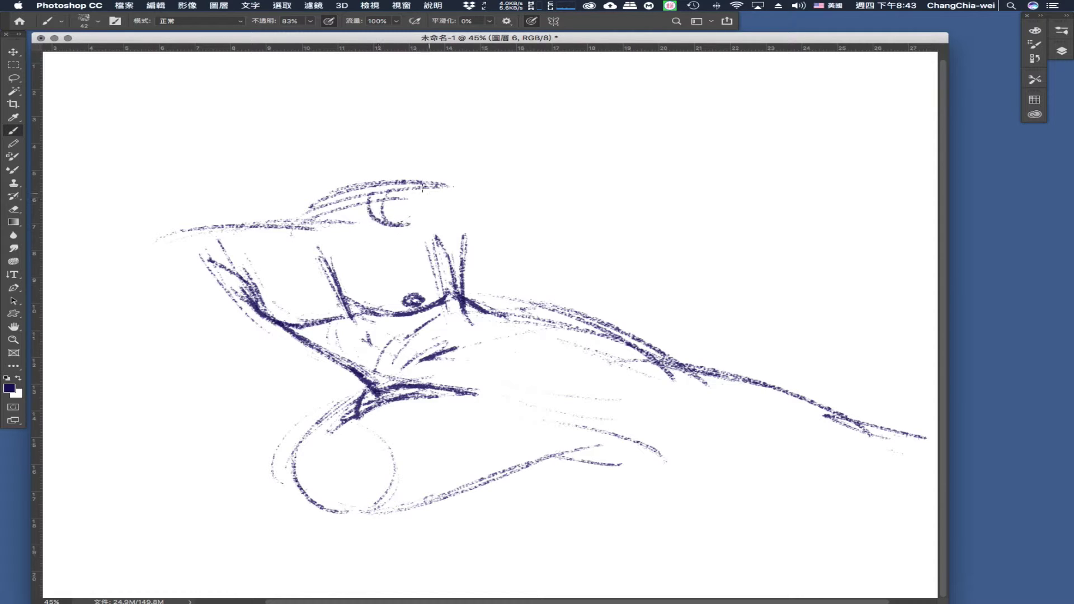
mouse_move(444, 178)
mouse_down()
mouse_move(416, 183)
mouse_move(504, 181)
mouse_move(509, 201)
mouse_up()
drag(504, 200, 467, 199)
- Sketch the far upper arm's underside and top edge out to the elbow, and start the forearm's inner contour
mouse_move(391, 216)
mouse_down()
mouse_move(412, 236)
mouse_move(513, 226)
mouse_up()
mouse_move(434, 239)
mouse_down()
mouse_move(559, 212)
mouse_move(572, 227)
mouse_up()
mouse_move(451, 230)
mouse_down()
mouse_move(529, 247)
mouse_move(576, 230)
mouse_up()
mouse_move(514, 194)
mouse_down()
mouse_move(571, 207)
mouse_move(530, 196)
mouse_move(603, 242)
mouse_move(576, 238)
mouse_move(560, 263)
mouse_move(590, 305)
mouse_up()
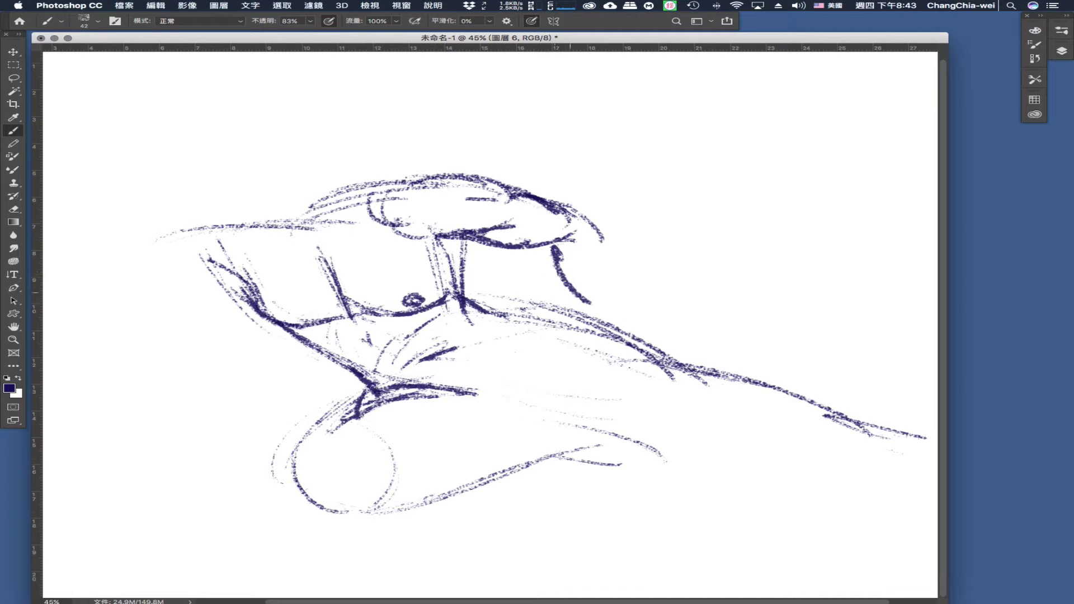
- Sketch the far forearm from the elbow down to the wrist resting on the far thigh
drag(554, 268, 593, 313)
mouse_move(594, 222)
mouse_down()
mouse_move(618, 291)
mouse_move(615, 327)
mouse_up()
mouse_move(576, 300)
mouse_down()
mouse_move(595, 333)
mouse_move(621, 338)
mouse_up()
drag(582, 315, 605, 353)
drag(614, 331, 638, 344)
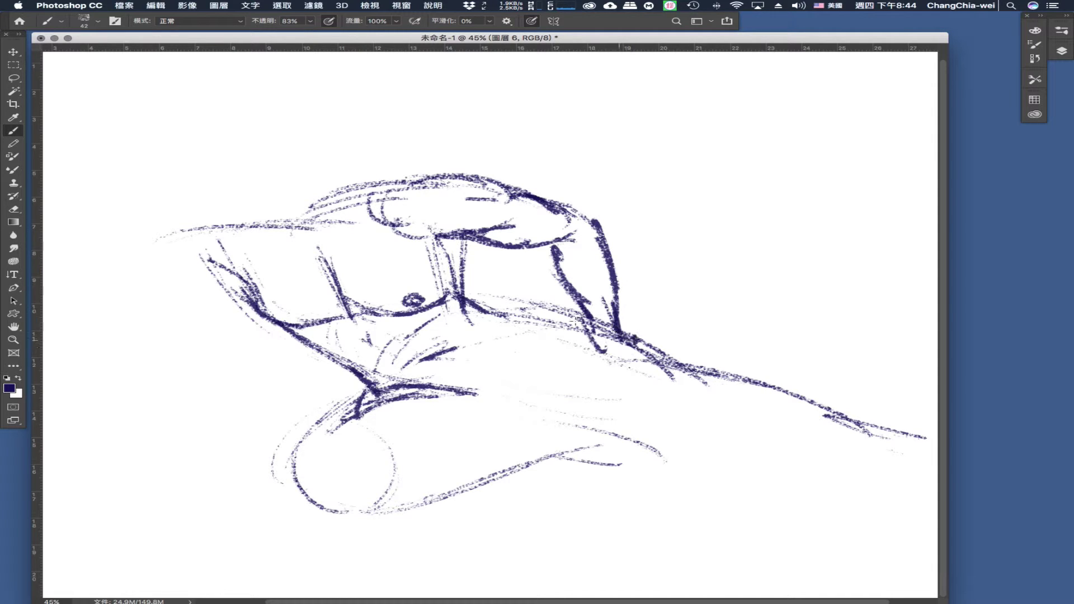
- Darken the far thigh's edge, add the fingers resting on it, and sketch the curved contours between the thighs
drag(488, 311, 599, 353)
mouse_move(506, 330)
mouse_down()
mouse_move(608, 351)
mouse_move(630, 364)
mouse_move(617, 387)
mouse_move(688, 375)
mouse_up()
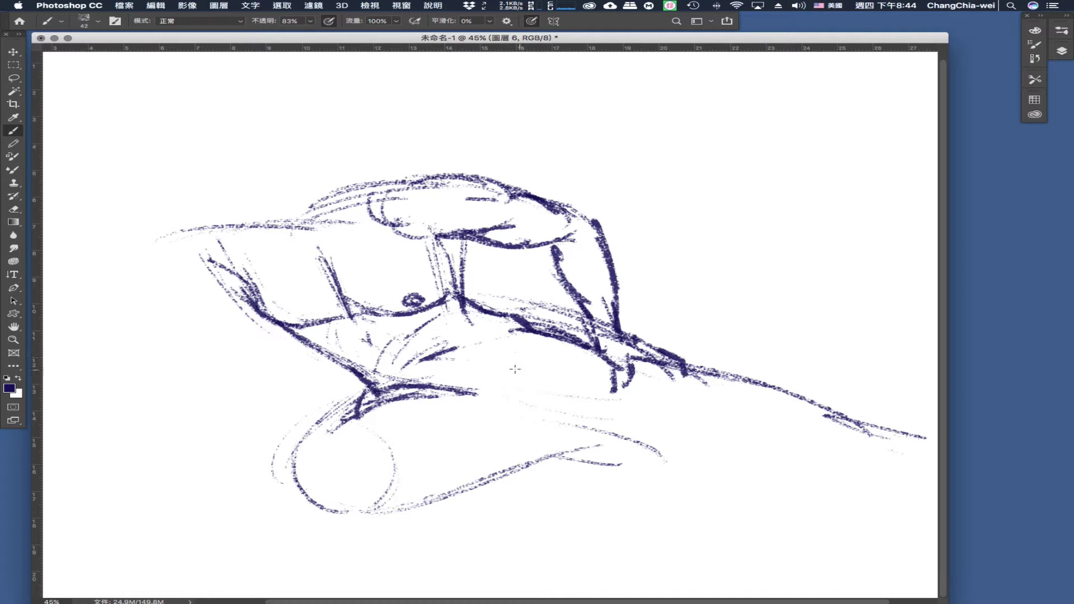
drag(504, 339, 484, 386)
mouse_move(534, 350)
mouse_down()
mouse_move(525, 410)
mouse_move(490, 417)
mouse_move(504, 428)
mouse_move(530, 413)
mouse_up()
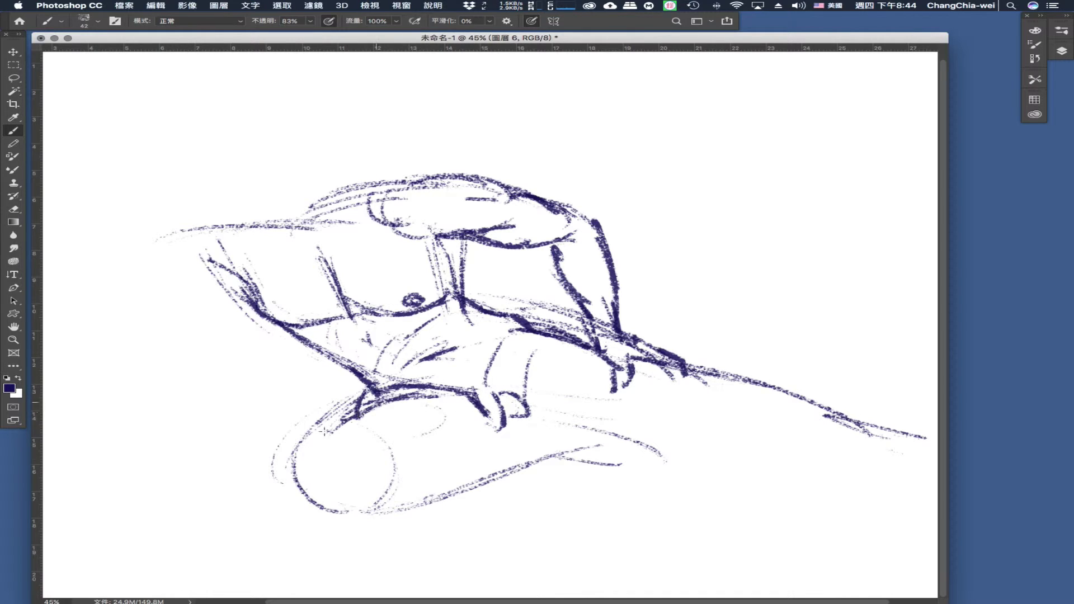
- Darken the bent knee's outline, add the kneecap contours, and sketch the folded lower leg down to the foot and toes
mouse_move(376, 401)
mouse_down()
mouse_move(307, 467)
mouse_move(336, 508)
mouse_up()
drag(305, 447, 337, 507)
mouse_move(358, 442)
mouse_down()
mouse_move(374, 465)
mouse_move(481, 432)
mouse_move(371, 464)
mouse_move(354, 482)
mouse_move(400, 465)
mouse_up()
mouse_move(400, 465)
mouse_down()
mouse_move(364, 492)
mouse_move(404, 495)
mouse_up()
drag(338, 507, 435, 477)
mouse_move(475, 435)
mouse_down()
mouse_move(585, 441)
mouse_move(518, 440)
mouse_move(570, 425)
mouse_move(512, 480)
mouse_move(397, 503)
mouse_move(515, 484)
mouse_up()
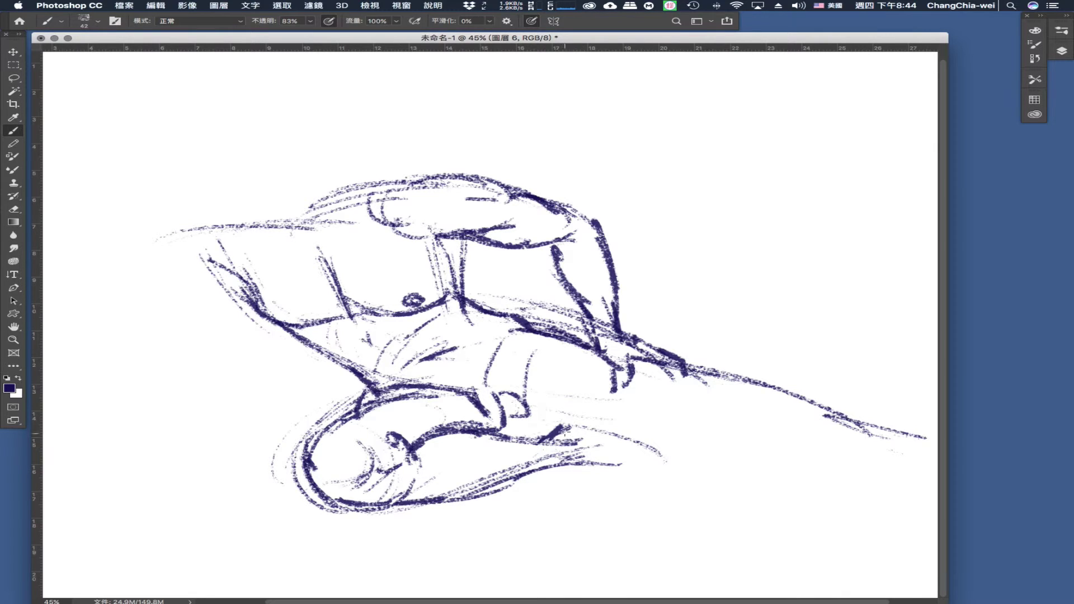
mouse_move(566, 425)
mouse_down()
mouse_move(666, 442)
mouse_move(702, 460)
mouse_up()
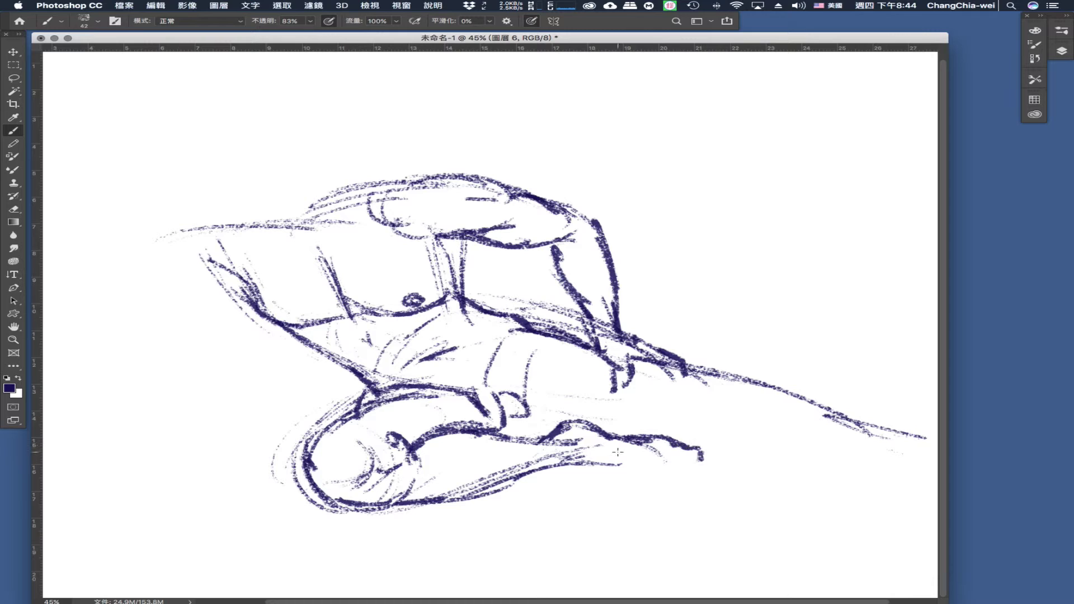
mouse_move(608, 451)
mouse_down()
mouse_move(699, 463)
mouse_move(611, 465)
mouse_up()
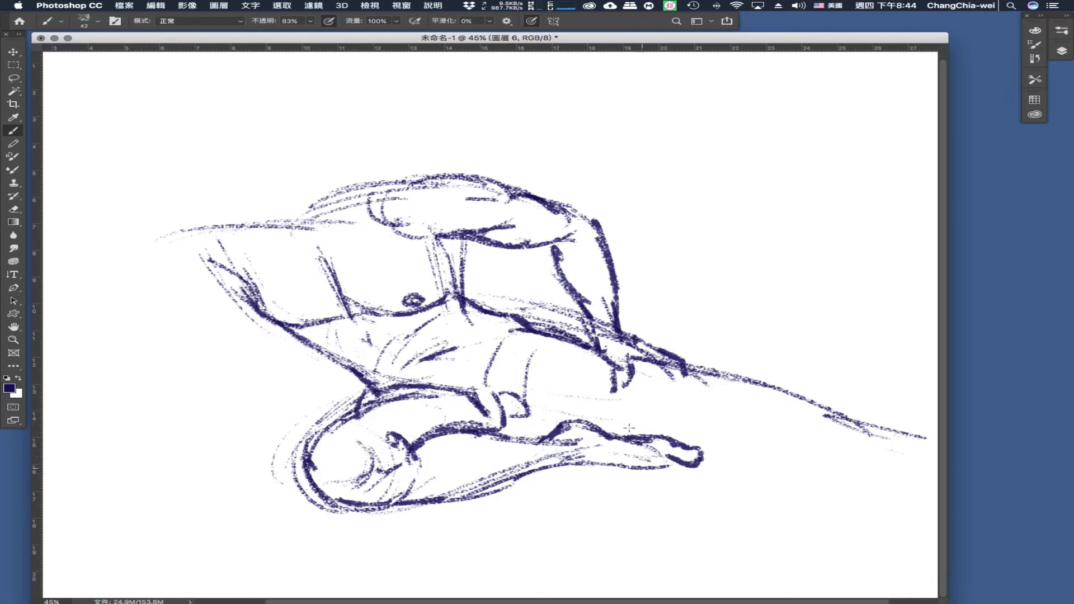
- Sketch the extended leg's thigh underside and upper edge, mark the knee, and run the lower leg to the canvas edge
drag(512, 416, 605, 420)
mouse_move(511, 415)
mouse_down()
mouse_move(626, 416)
mouse_move(620, 423)
mouse_move(806, 449)
mouse_up()
mouse_move(737, 374)
mouse_down()
mouse_move(831, 413)
mouse_move(792, 418)
mouse_move(820, 396)
mouse_up()
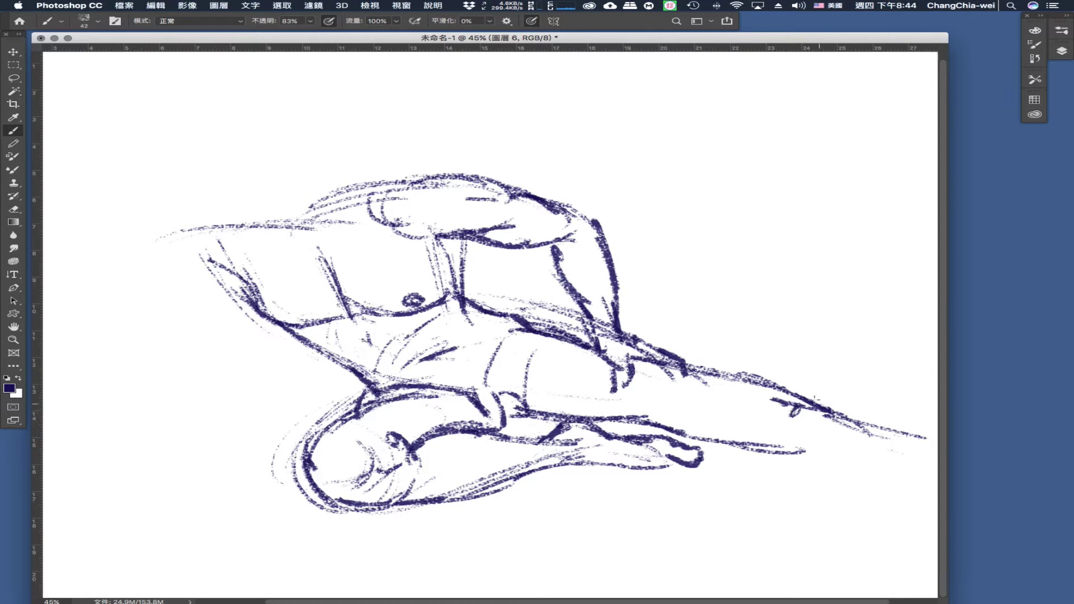
mouse_move(761, 417)
mouse_down()
mouse_move(812, 400)
mouse_move(826, 428)
mouse_move(841, 421)
mouse_move(840, 436)
mouse_up()
mouse_move(775, 444)
mouse_down()
mouse_move(874, 442)
mouse_move(803, 456)
mouse_move(901, 463)
mouse_up()
drag(854, 418, 943, 440)
drag(891, 458, 943, 471)
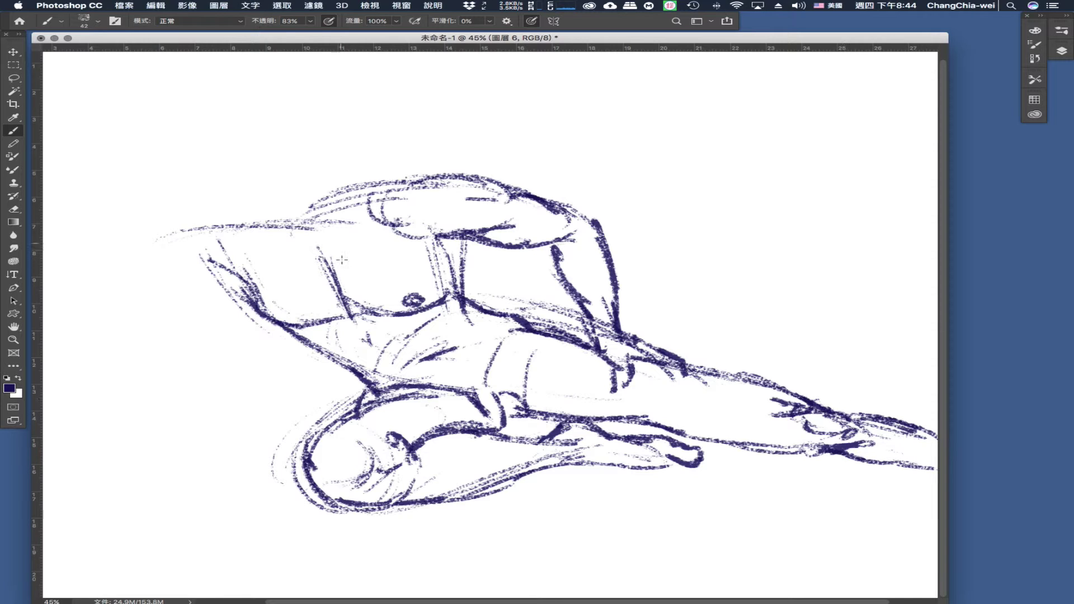
- Sketch the side of the neck, the collar line, the armpit and the bent arm's upper arm out towards the elbow
drag(255, 170, 256, 223)
mouse_move(171, 235)
mouse_down()
mouse_move(254, 240)
mouse_move(230, 237)
mouse_up()
drag(165, 241, 183, 237)
mouse_move(118, 223)
mouse_down()
mouse_move(183, 237)
mouse_move(261, 276)
mouse_up()
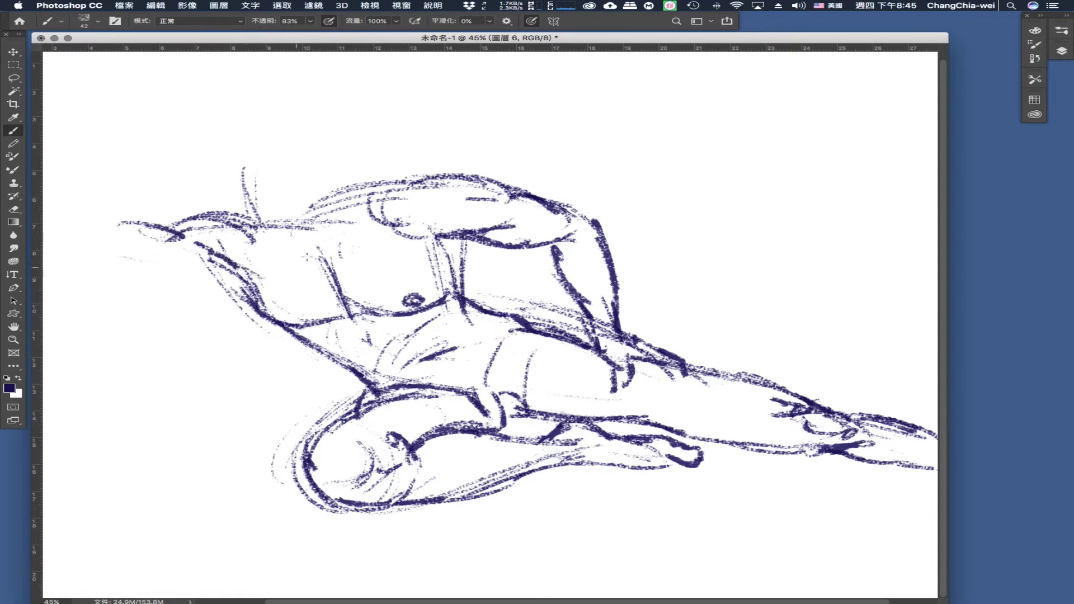
drag(317, 253, 236, 239)
mouse_move(80, 249)
mouse_down()
mouse_move(181, 277)
mouse_move(193, 249)
mouse_move(184, 241)
mouse_move(211, 279)
mouse_up()
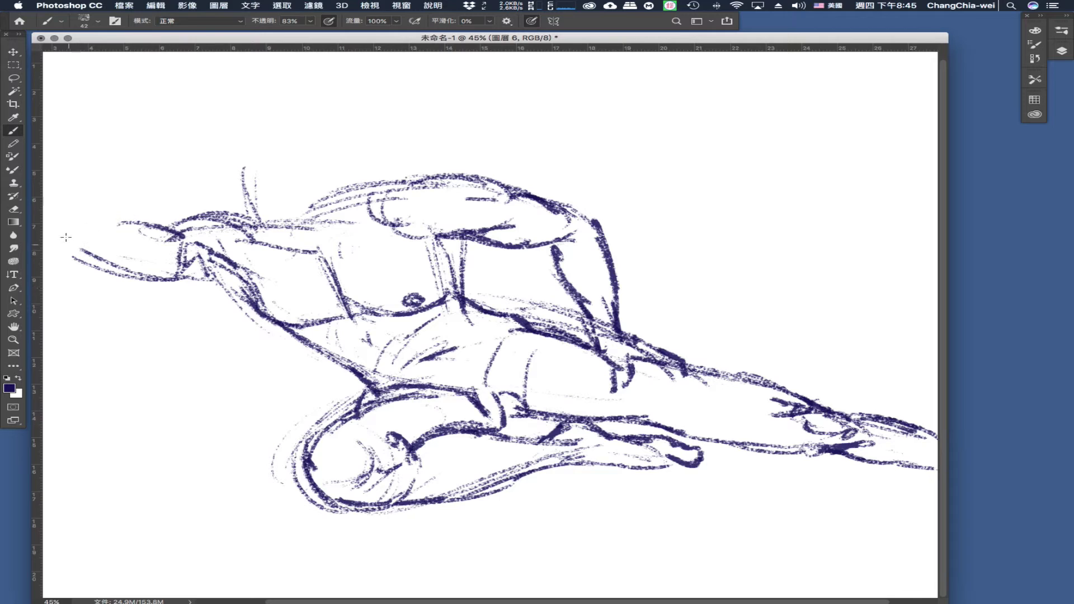
- Sketch the bent forearm from the elbow up to the wrist, darken the elbow, and reinforce the upper arm's underside
mouse_move(56, 235)
mouse_down()
mouse_move(98, 249)
mouse_move(59, 227)
mouse_move(179, 161)
mouse_up()
drag(111, 184, 205, 150)
mouse_move(148, 171)
mouse_down()
mouse_move(204, 152)
mouse_move(168, 186)
mouse_up()
drag(213, 160, 121, 231)
mouse_move(143, 213)
mouse_down()
mouse_move(83, 240)
mouse_move(95, 242)
mouse_up()
drag(130, 205, 100, 226)
drag(54, 234, 206, 290)
- Outline the hand supporting the head and draw the rounded head contour down to the shoulder line
drag(202, 126, 232, 184)
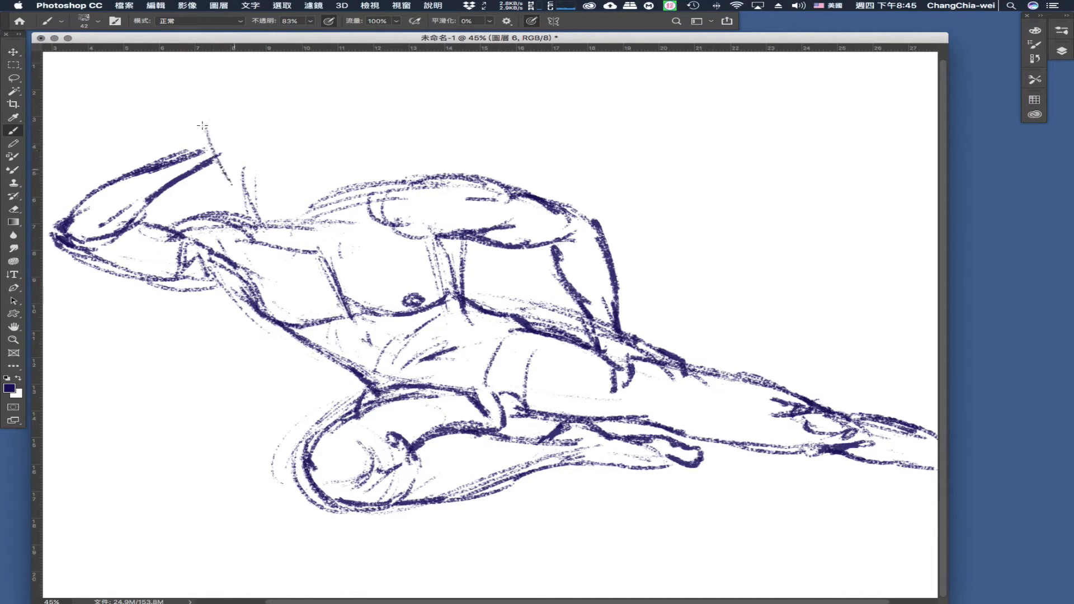
mouse_move(187, 151)
mouse_down()
mouse_move(212, 129)
mouse_move(226, 172)
mouse_up()
mouse_move(191, 107)
mouse_down()
mouse_move(227, 101)
mouse_move(218, 114)
mouse_move(261, 90)
mouse_move(309, 85)
mouse_move(343, 130)
mouse_up()
mouse_move(312, 92)
mouse_down()
mouse_move(340, 154)
mouse_move(341, 189)
mouse_up()
drag(329, 180, 334, 151)
drag(220, 158, 243, 177)
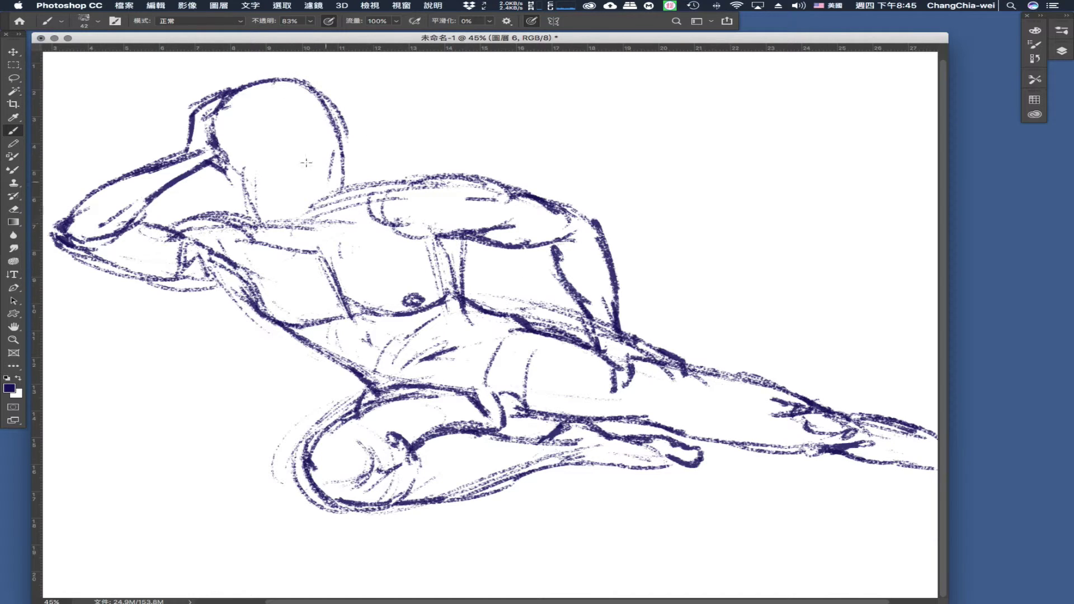
- Outline the face inside the head, draw a heavy brow line, and shape the jaw and chin
mouse_move(216, 107)
mouse_down()
mouse_move(290, 92)
mouse_move(322, 188)
mouse_up()
drag(320, 149, 314, 200)
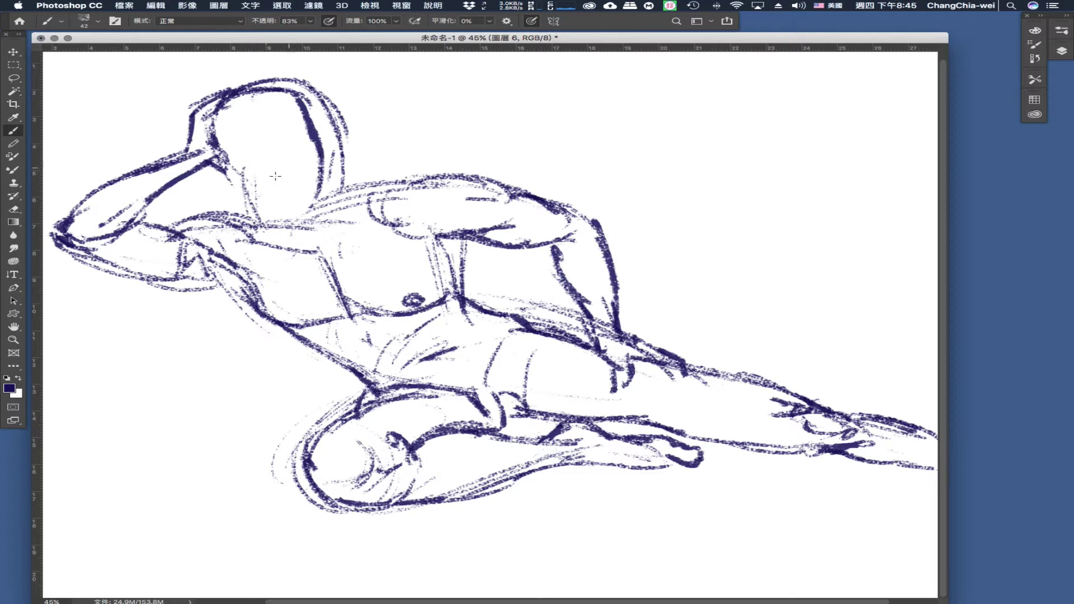
drag(254, 148, 312, 147)
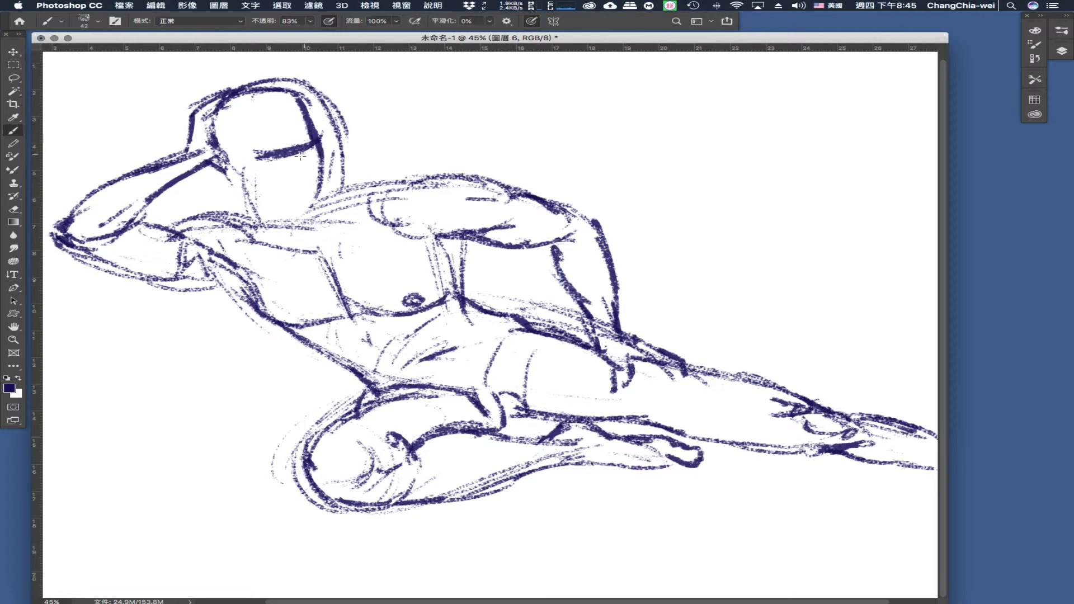
mouse_move(299, 101)
mouse_down()
mouse_move(322, 167)
mouse_move(296, 173)
mouse_move(322, 180)
mouse_move(308, 208)
mouse_up()
mouse_move(232, 187)
mouse_down()
mouse_move(259, 221)
mouse_move(310, 228)
mouse_move(270, 208)
mouse_move(331, 216)
mouse_up()
drag(343, 184, 328, 217)
- Shade the side of the face and its features, add the neck lines, and hatch the shadow on the shoulder beside the chin
mouse_move(309, 87)
mouse_down()
mouse_move(340, 112)
mouse_move(276, 90)
mouse_move(309, 105)
mouse_move(330, 143)
mouse_move(333, 135)
mouse_move(302, 153)
mouse_move(307, 178)
mouse_move(311, 150)
mouse_move(262, 166)
mouse_move(283, 161)
mouse_move(276, 173)
mouse_move(291, 158)
mouse_move(290, 203)
mouse_up()
mouse_move(299, 202)
mouse_down()
mouse_move(311, 208)
mouse_move(342, 190)
mouse_move(334, 149)
mouse_up()
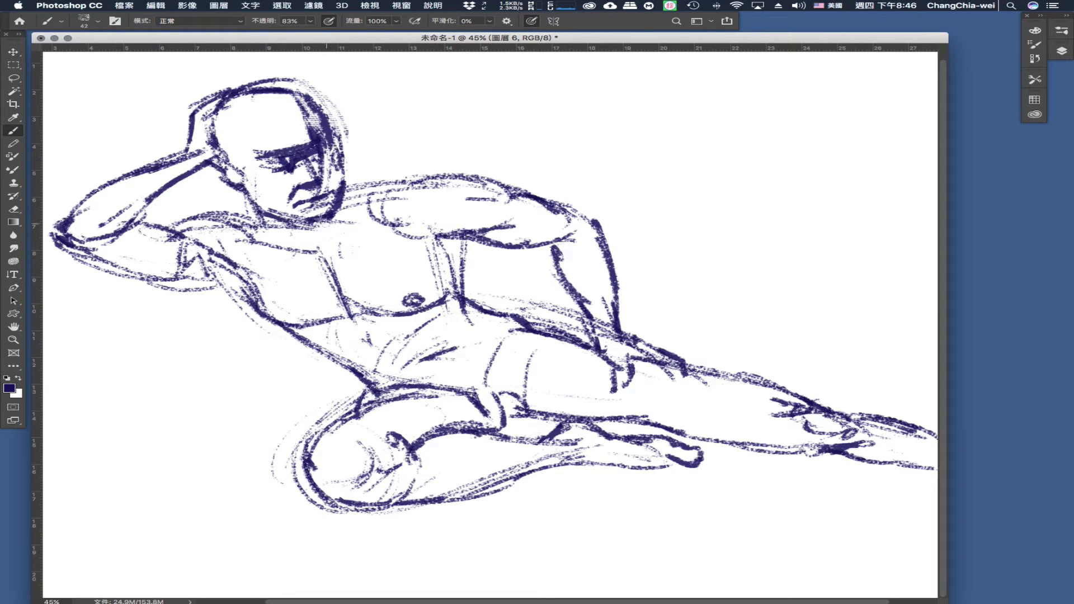
mouse_move(282, 215)
mouse_down()
mouse_move(312, 249)
mouse_move(358, 234)
mouse_up()
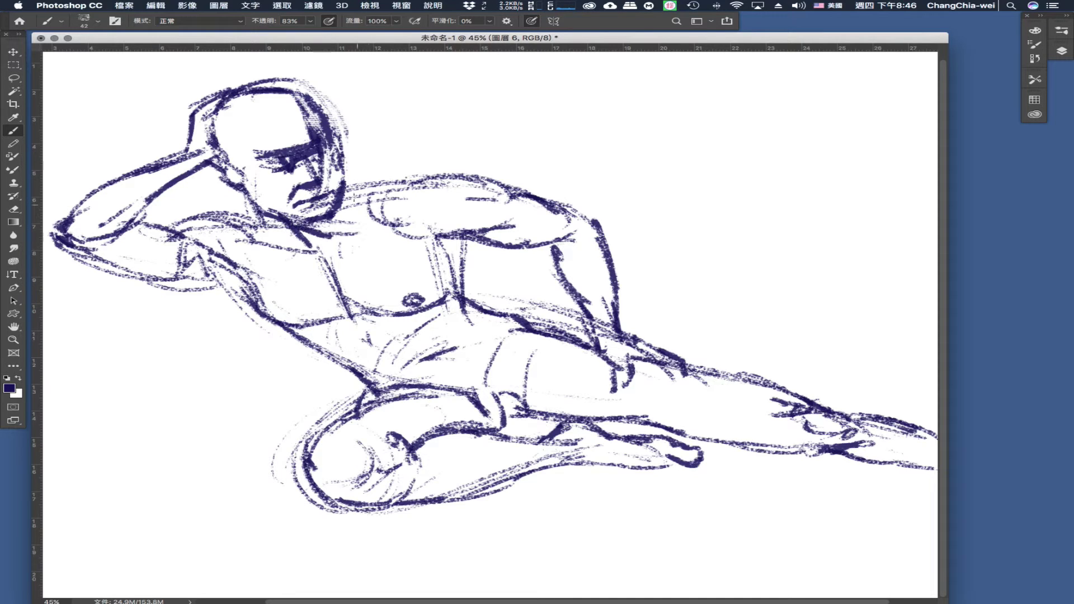
mouse_move(360, 188)
mouse_down()
mouse_move(339, 196)
mouse_move(336, 221)
mouse_move(395, 221)
mouse_move(392, 191)
mouse_move(382, 218)
mouse_up()
- Scale the figure's layer down proportionally to about 87% and reposition it so the cut-off lower leg fits on the canvas
key(super+t)
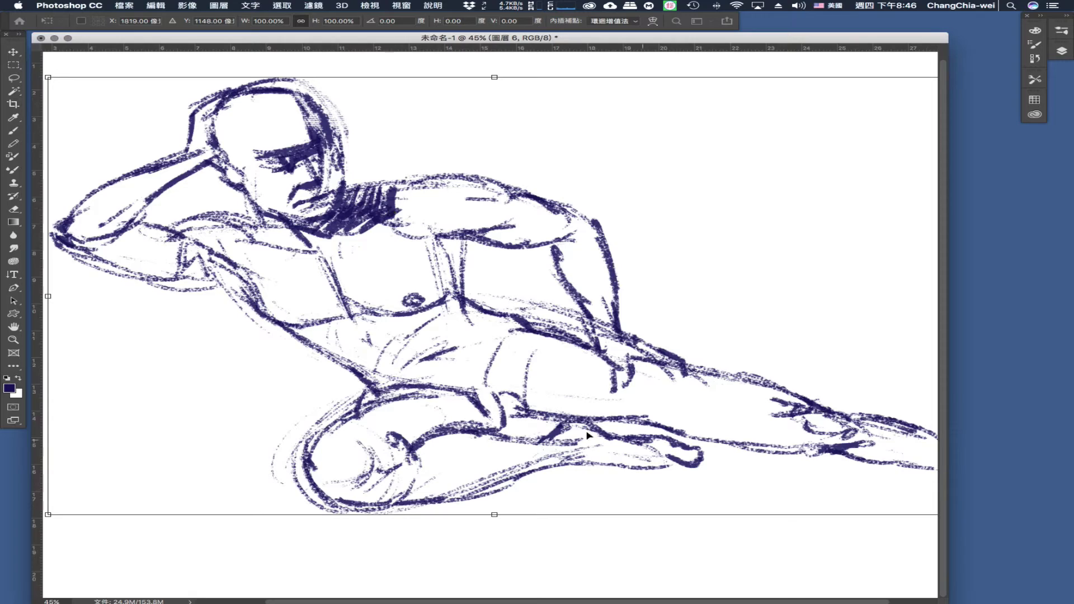
drag(49, 513, 166, 456)
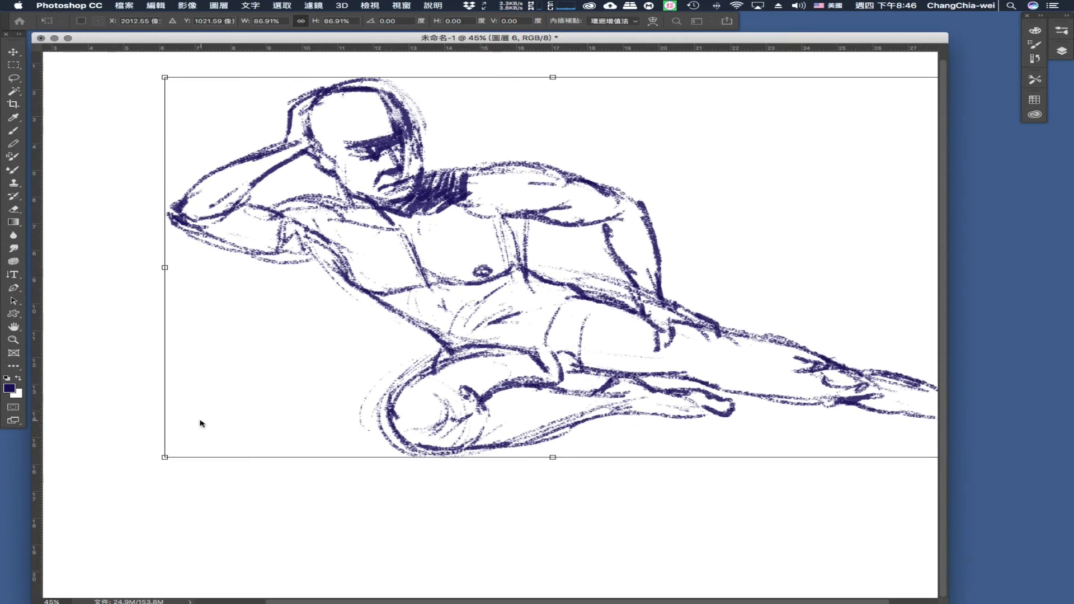
drag(451, 198, 342, 220)
key(Return)
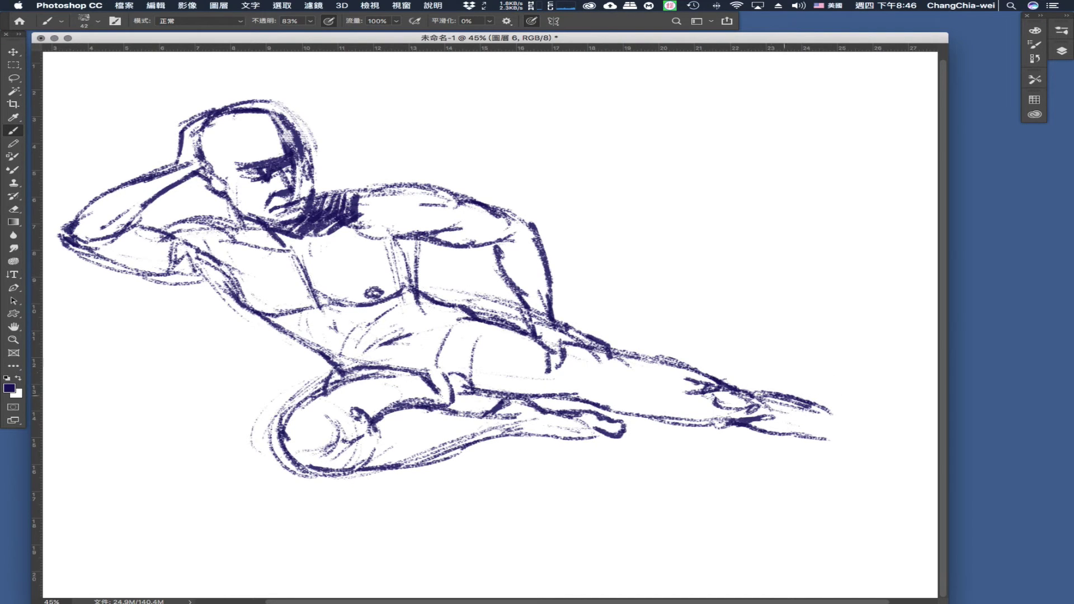
- Extend the outstretched lower leg with tapering calf and shin contours towards the ankle
mouse_move(744, 393)
mouse_down()
mouse_move(825, 395)
mouse_move(868, 419)
mouse_up()
drag(789, 395, 900, 434)
drag(839, 406, 909, 439)
drag(744, 424, 876, 450)
drag(788, 438, 931, 459)
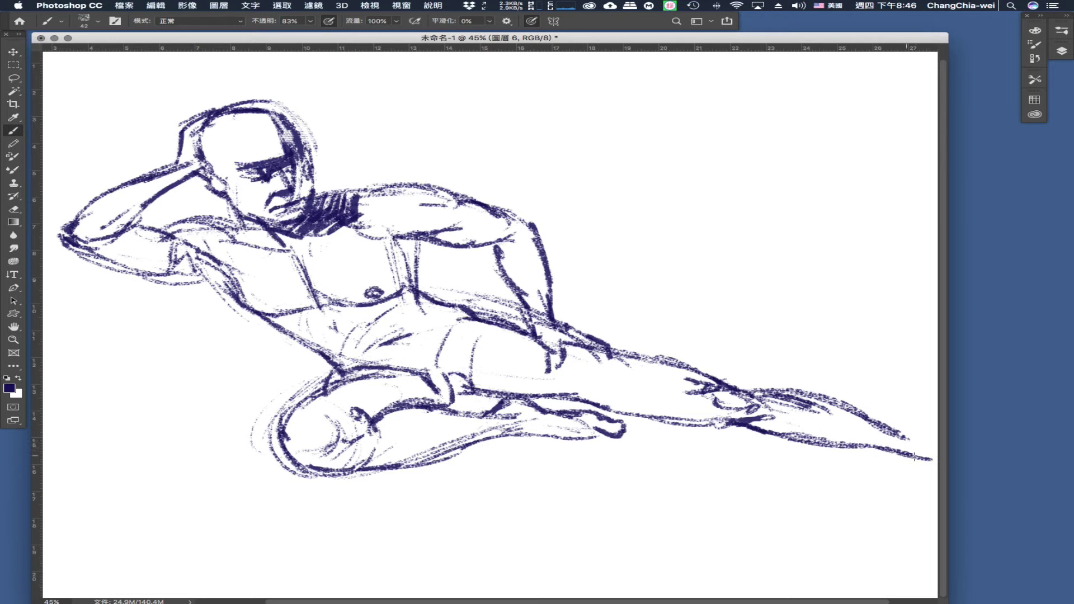
drag(895, 427, 924, 438)
- Scale the figure's layer down proportionally once more to leave room for the outstretched foot
key(super+t)
drag(924, 477, 838, 444)
key(Return)
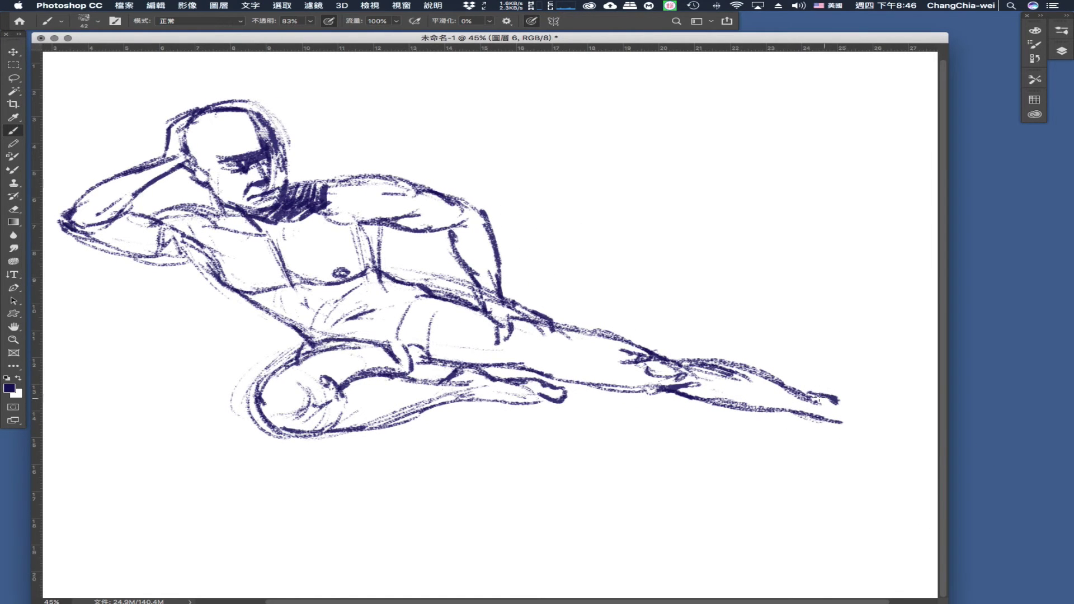
- Draw the outstretched leg's ankle, heel and foot, finishing with the dark toe end
drag(808, 395, 850, 404)
drag(783, 413, 878, 440)
mouse_move(834, 400)
mouse_down()
mouse_move(923, 417)
mouse_move(917, 450)
mouse_move(864, 436)
mouse_move(893, 447)
mouse_move(924, 437)
mouse_move(902, 450)
mouse_up()
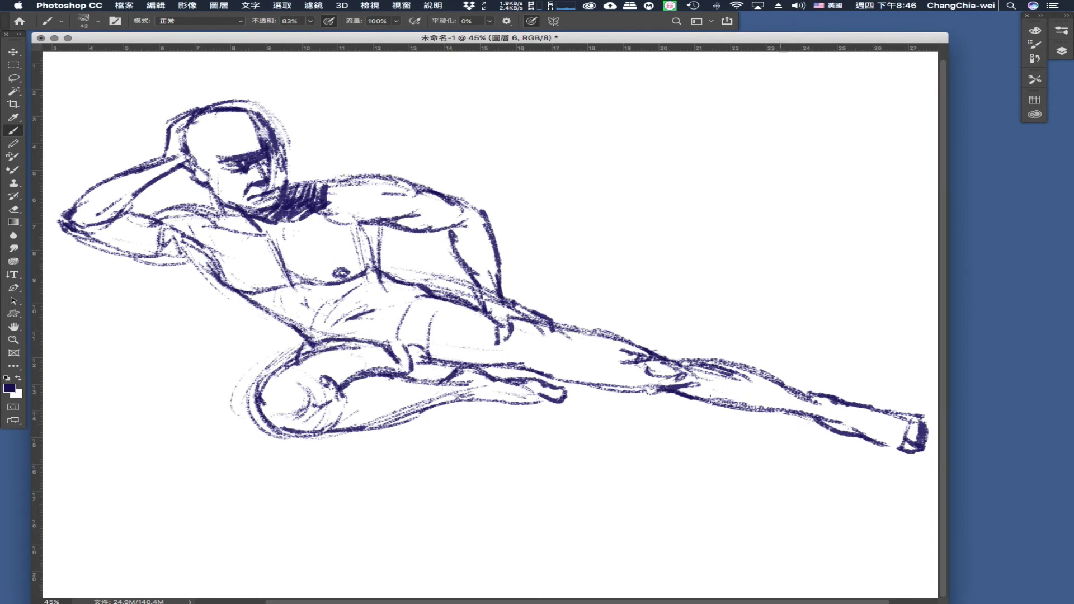
- Accent the outstretched leg's knee and hatch darker contours across the abdomen
drag(656, 354, 597, 370)
mouse_move(318, 329)
mouse_down()
mouse_move(401, 302)
mouse_move(320, 311)
mouse_move(379, 324)
mouse_up()
drag(343, 335, 376, 325)
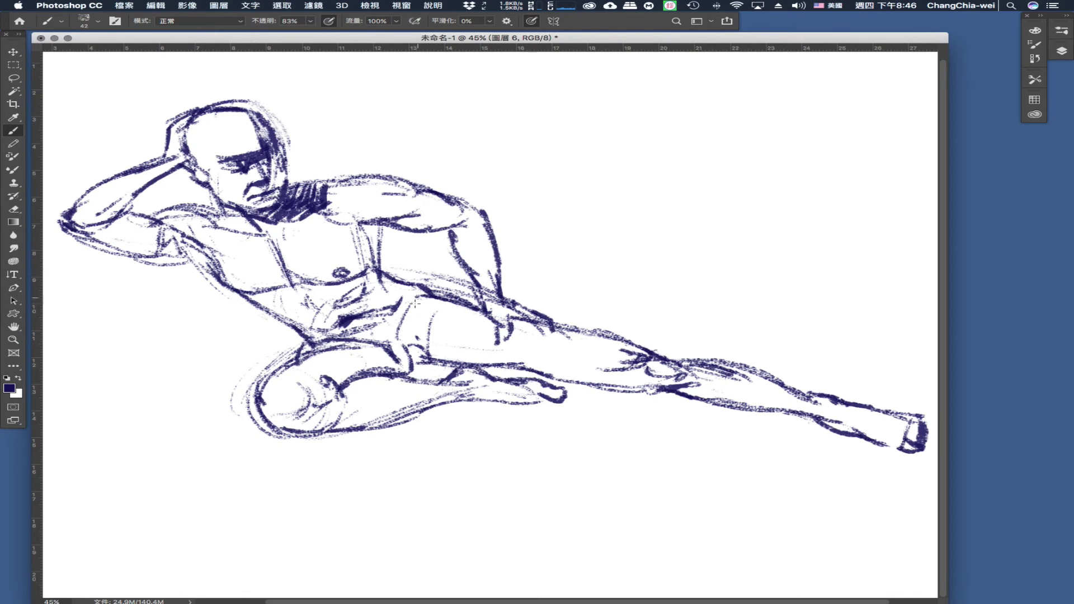
- Darken the waist's lower edge and the hip crease, and shade the groin area between the thighs
mouse_move(257, 301)
mouse_down()
mouse_move(326, 361)
mouse_move(393, 365)
mouse_up()
mouse_move(318, 348)
mouse_down()
mouse_move(395, 372)
mouse_move(381, 367)
mouse_up()
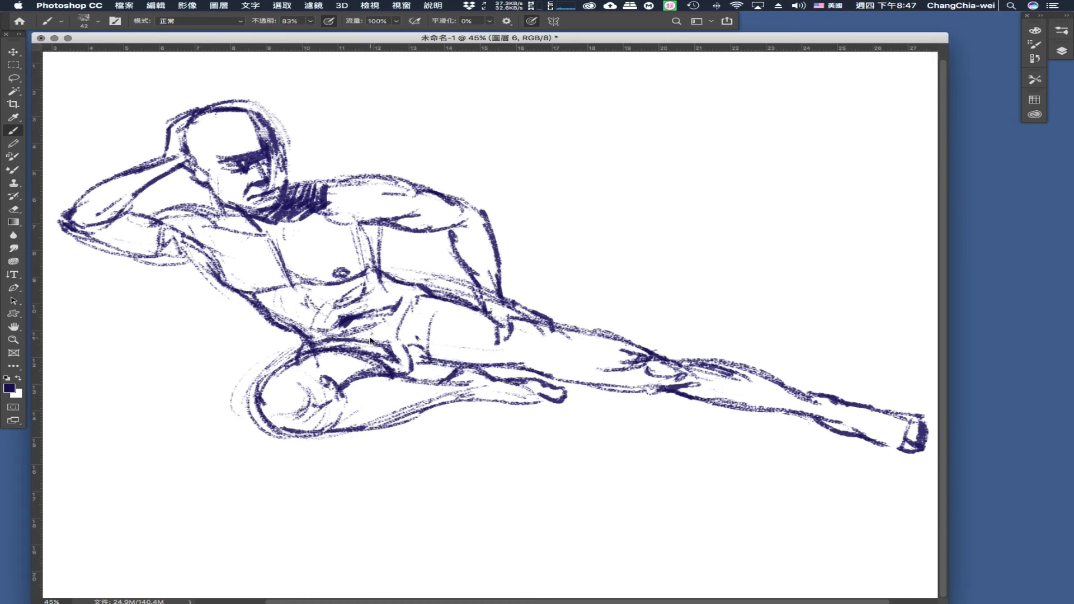
mouse_move(370, 341)
mouse_down()
mouse_move(347, 342)
mouse_move(380, 351)
mouse_up()
mouse_move(389, 368)
mouse_down()
mouse_move(361, 373)
mouse_move(411, 371)
mouse_move(363, 346)
mouse_move(317, 347)
mouse_move(351, 336)
mouse_move(301, 352)
mouse_up()
mouse_move(429, 368)
mouse_down()
mouse_move(412, 372)
mouse_move(505, 366)
mouse_up()
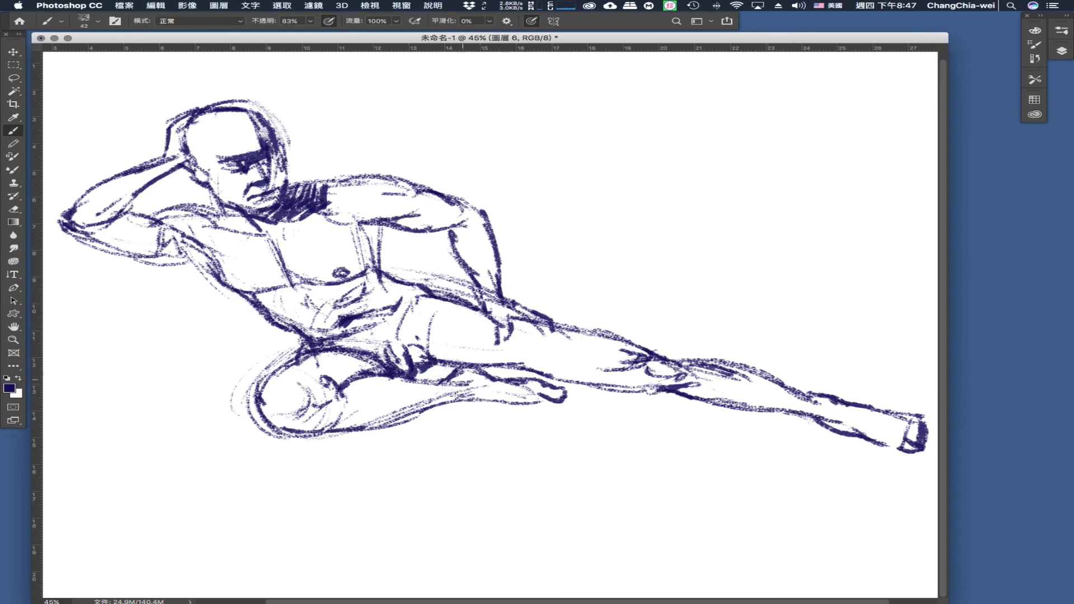
- Add muscle contours to the folded leg and lay heavy shadow strokes along the undersides of both legs
mouse_move(363, 384)
mouse_down()
mouse_move(392, 389)
mouse_move(393, 410)
mouse_move(386, 398)
mouse_move(417, 387)
mouse_up()
drag(367, 413, 450, 391)
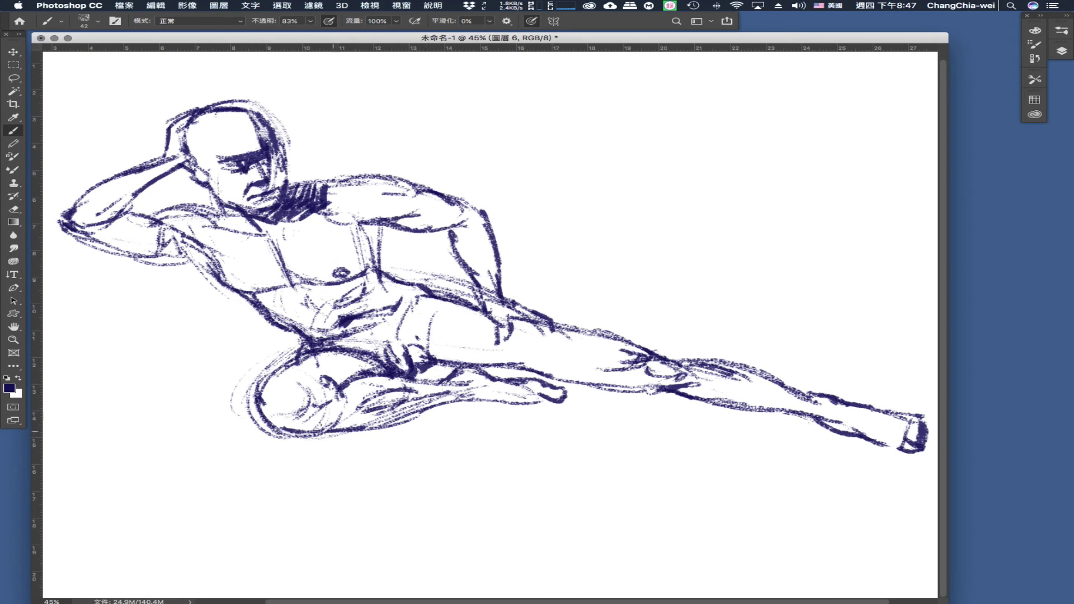
mouse_move(297, 430)
mouse_down()
mouse_move(309, 442)
mouse_move(344, 442)
mouse_move(457, 405)
mouse_move(444, 411)
mouse_up()
mouse_move(361, 435)
mouse_down()
mouse_move(475, 403)
mouse_move(585, 405)
mouse_move(553, 400)
mouse_up()
mouse_move(621, 398)
mouse_down()
mouse_move(691, 401)
mouse_move(668, 403)
mouse_move(680, 402)
mouse_up()
mouse_move(735, 408)
mouse_down()
mouse_move(706, 408)
mouse_move(739, 409)
mouse_up()
drag(601, 400, 673, 401)
- Darken the armpit and the shadow under the chin, and sketch the short hair around the forehead and temple
drag(378, 215, 371, 273)
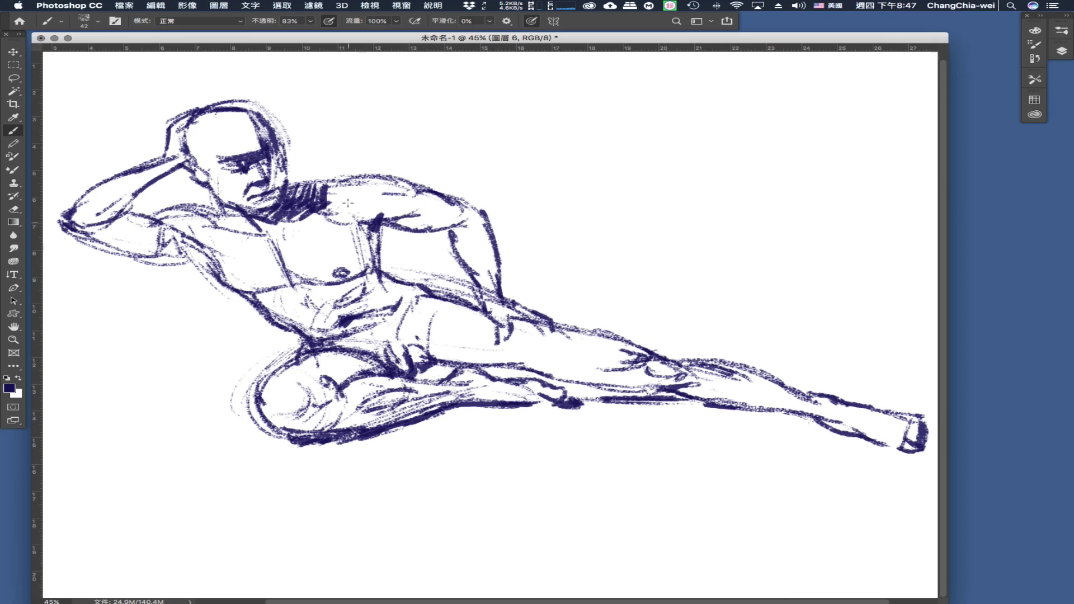
mouse_move(307, 220)
mouse_down()
mouse_move(318, 225)
mouse_move(293, 232)
mouse_up()
mouse_move(249, 117)
mouse_down()
mouse_move(208, 129)
mouse_move(211, 179)
mouse_up()
mouse_move(188, 133)
mouse_down()
mouse_move(207, 167)
mouse_move(226, 115)
mouse_move(261, 110)
mouse_up()
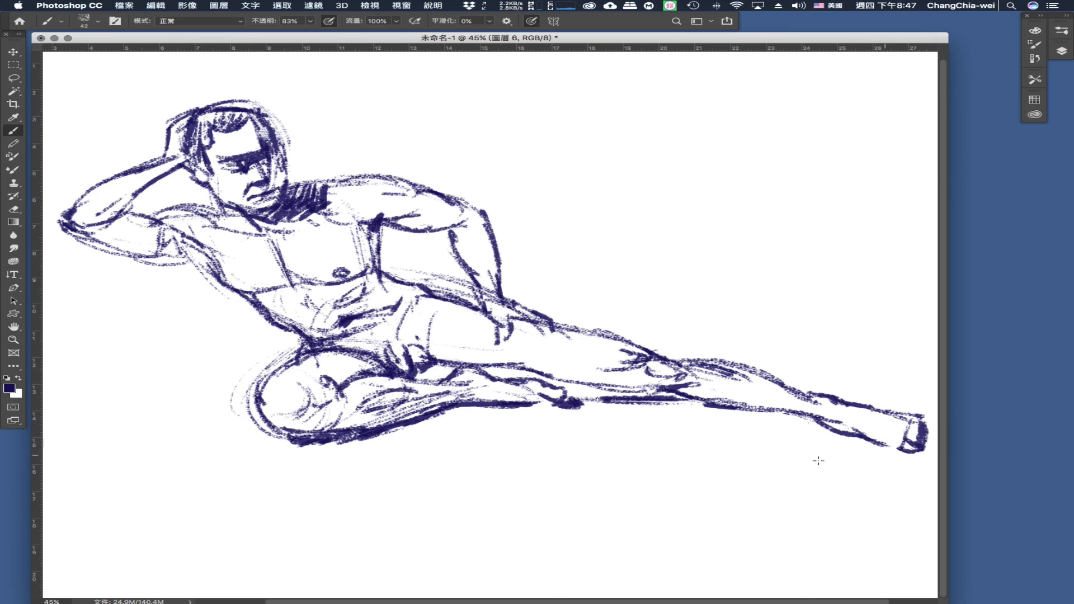
- Handwrite the artist's signature in the empty area below the outstretched leg
mouse_move(628, 475)
mouse_down()
mouse_move(638, 503)
mouse_move(666, 473)
mouse_move(652, 503)
mouse_move(705, 508)
mouse_up()
drag(740, 478, 730, 494)
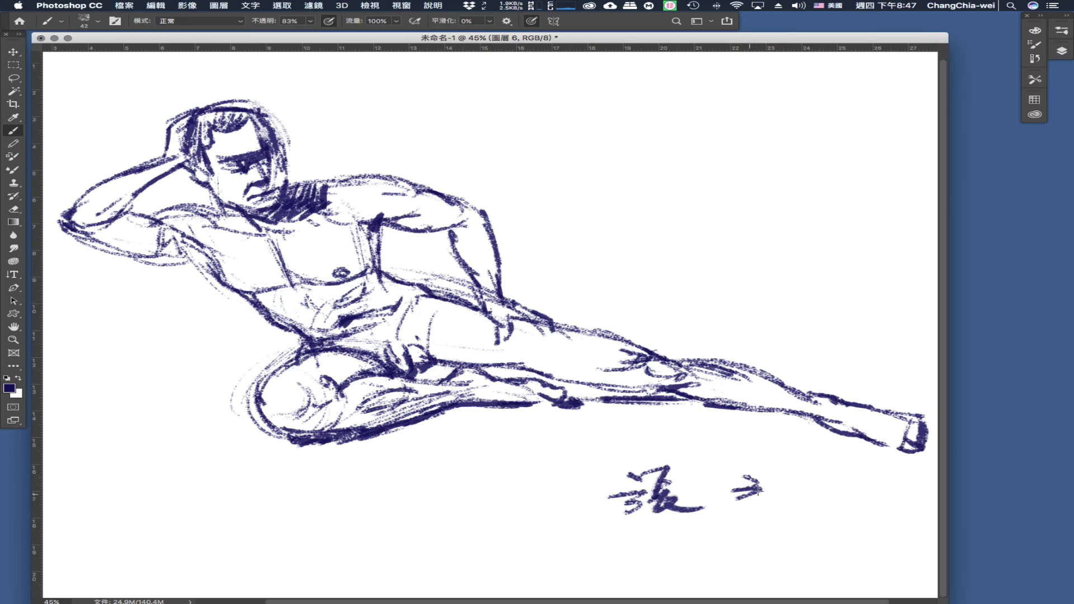